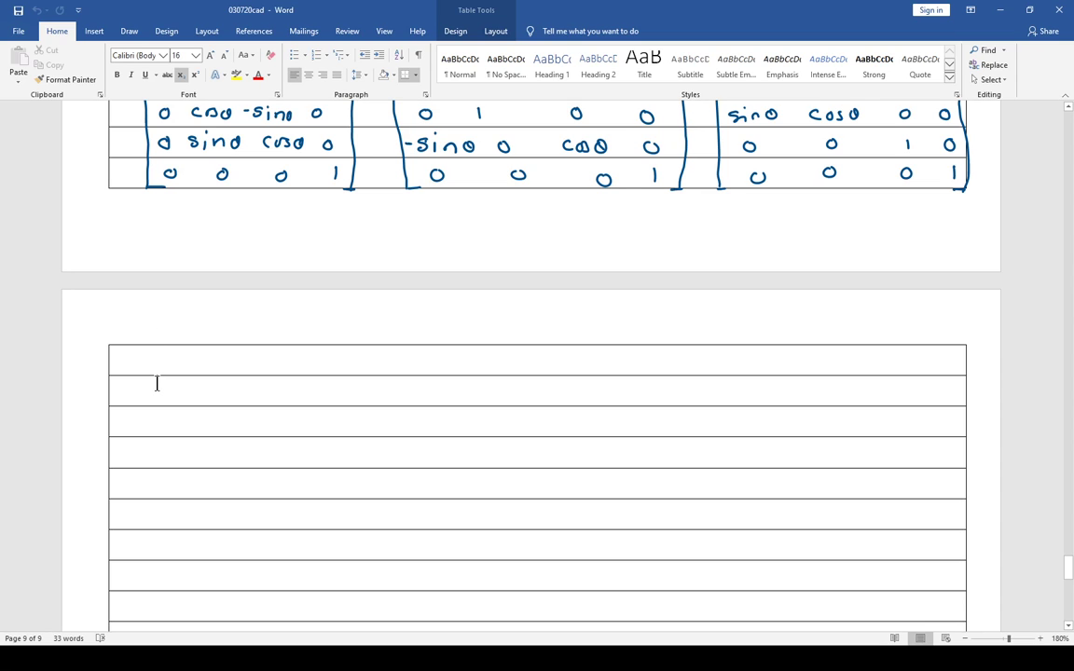
Scroll to the empty table on page 9 and turn on Draw with Touch.
scroll(156, 383, down, 1)
scroll(157, 383, up, 3)
scroll(156, 383, up, 2)
scroll(157, 383, up, 2)
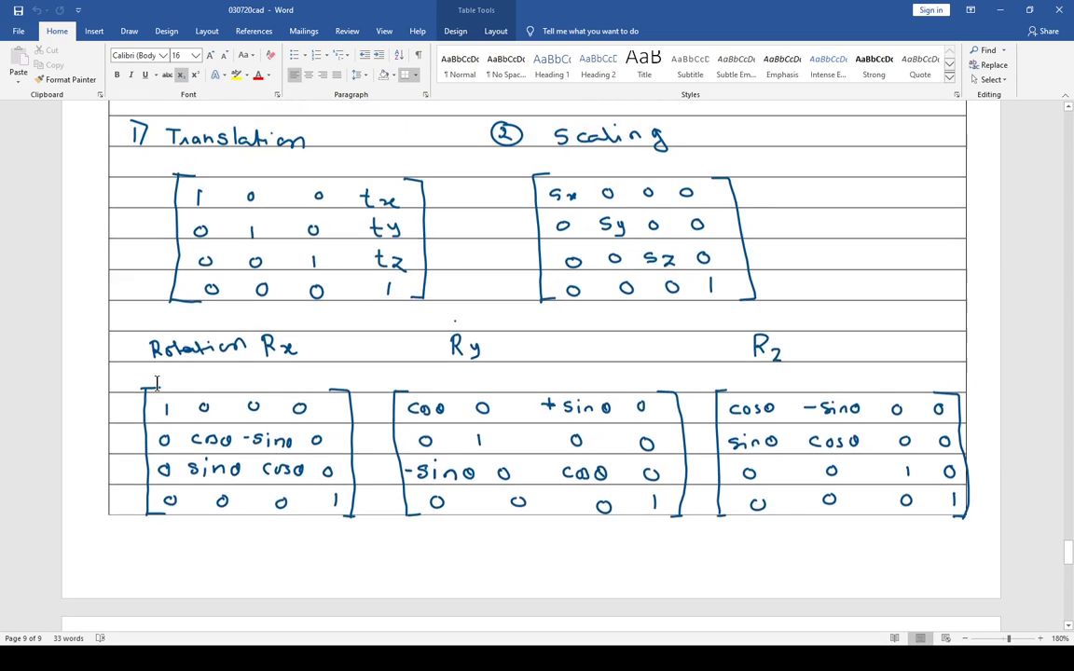
scroll(157, 383, up, 3)
scroll(157, 383, down, 1)
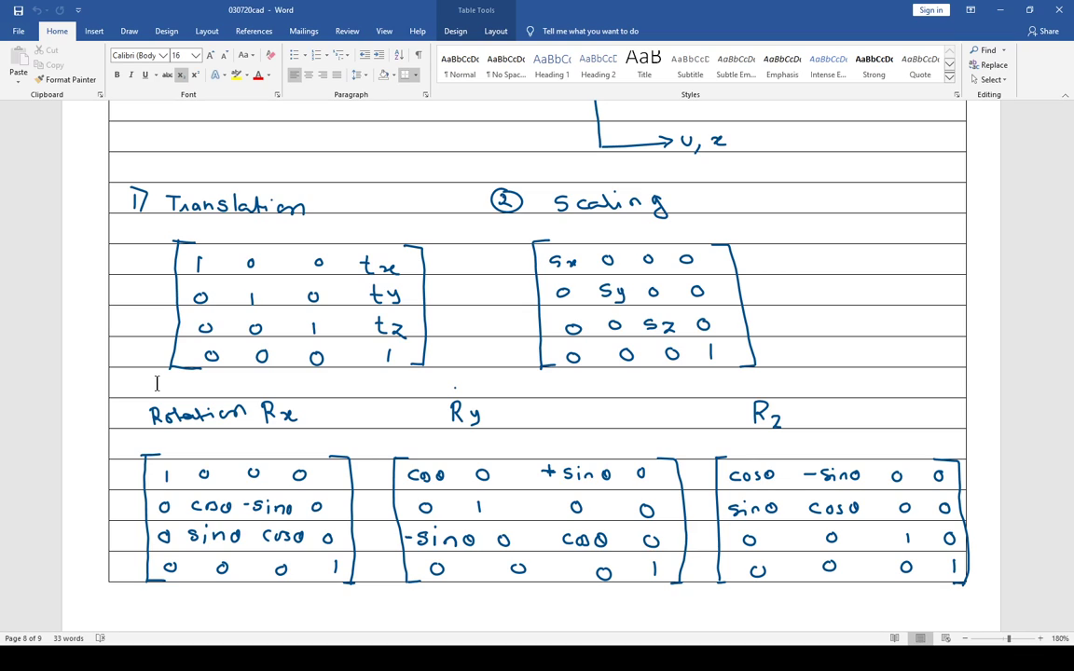
scroll(157, 383, down, 1)
scroll(157, 383, down, 4)
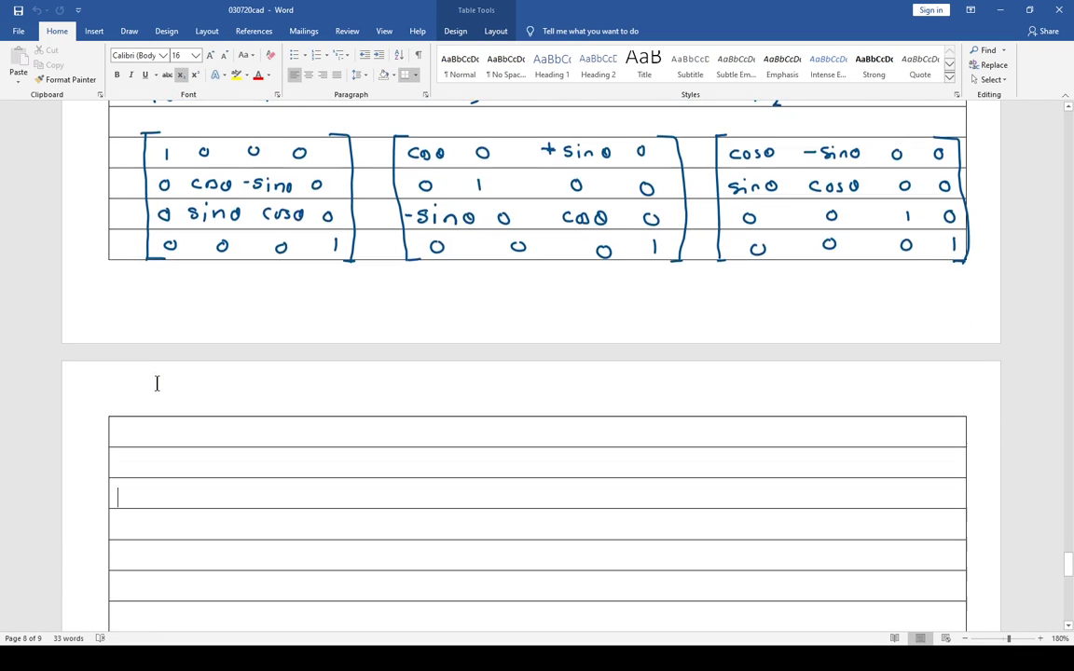
scroll(157, 383, down, 1)
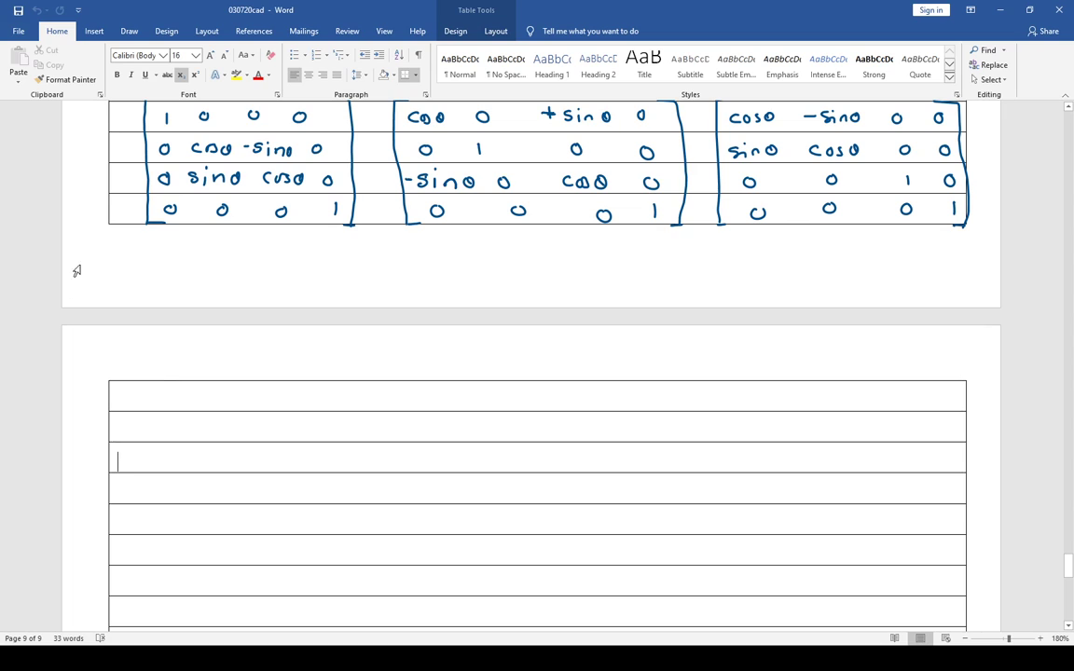
scroll(124, 382, down, 3)
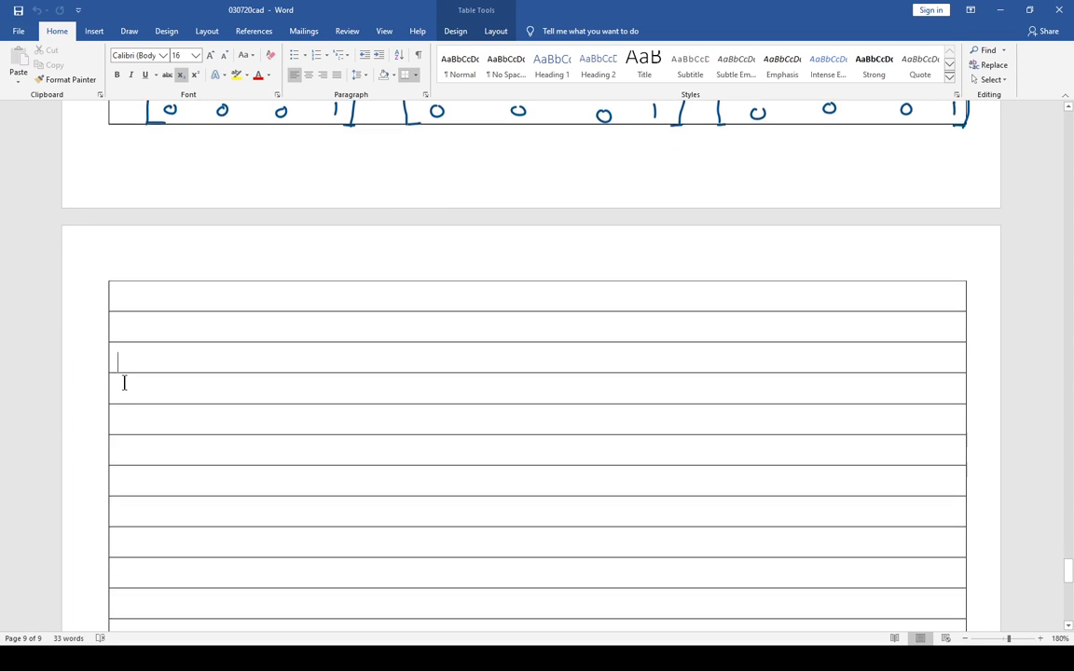
scroll(124, 382, down, 1)
scroll(124, 382, down, 2)
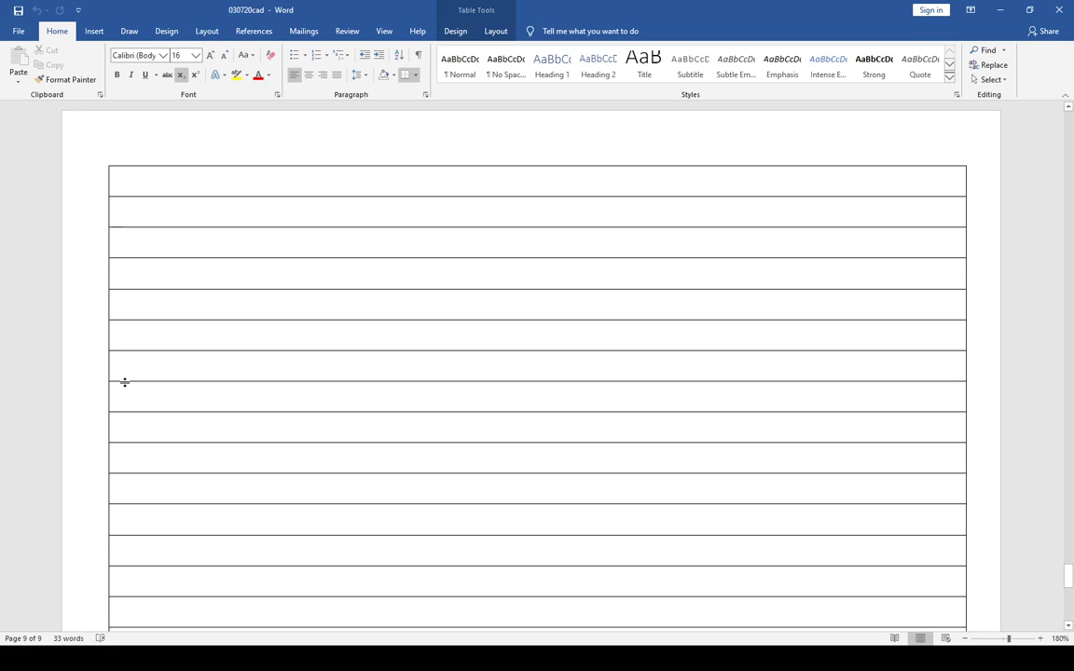
click(131, 32)
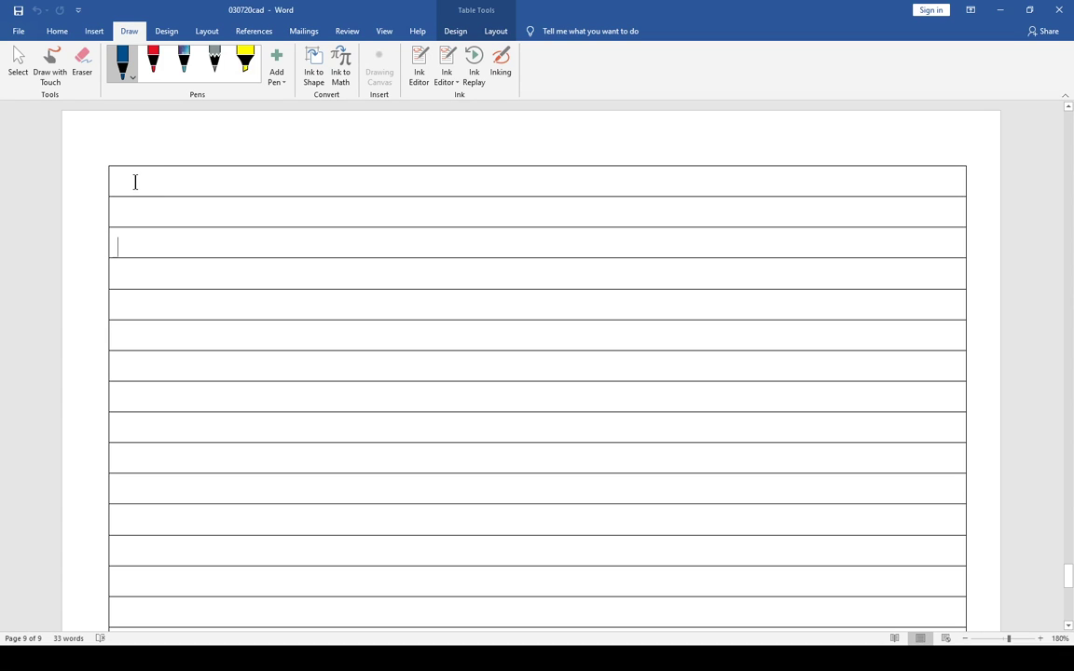
click(48, 58)
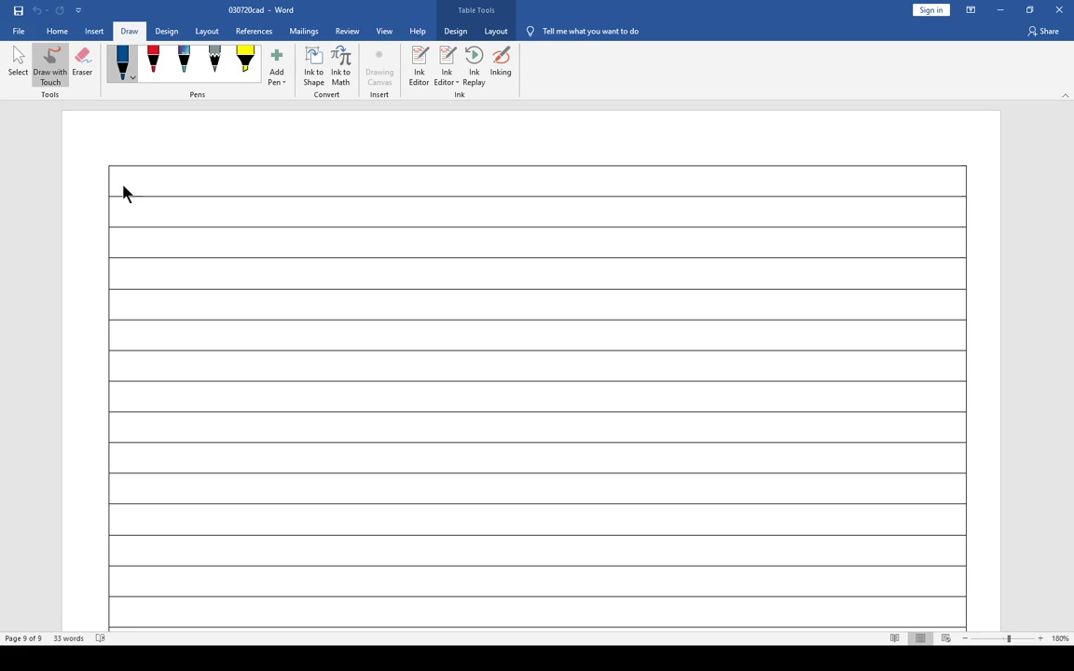
Handwrite 'Orthographic Projection :-' in the first table row and underline it.
mouse_move(126, 184)
mouse_down()
mouse_move(138, 183)
mouse_move(136, 194)
mouse_move(146, 183)
mouse_move(172, 196)
mouse_move(179, 188)
mouse_move(196, 203)
mouse_move(187, 208)
mouse_move(212, 189)
mouse_move(280, 196)
mouse_up()
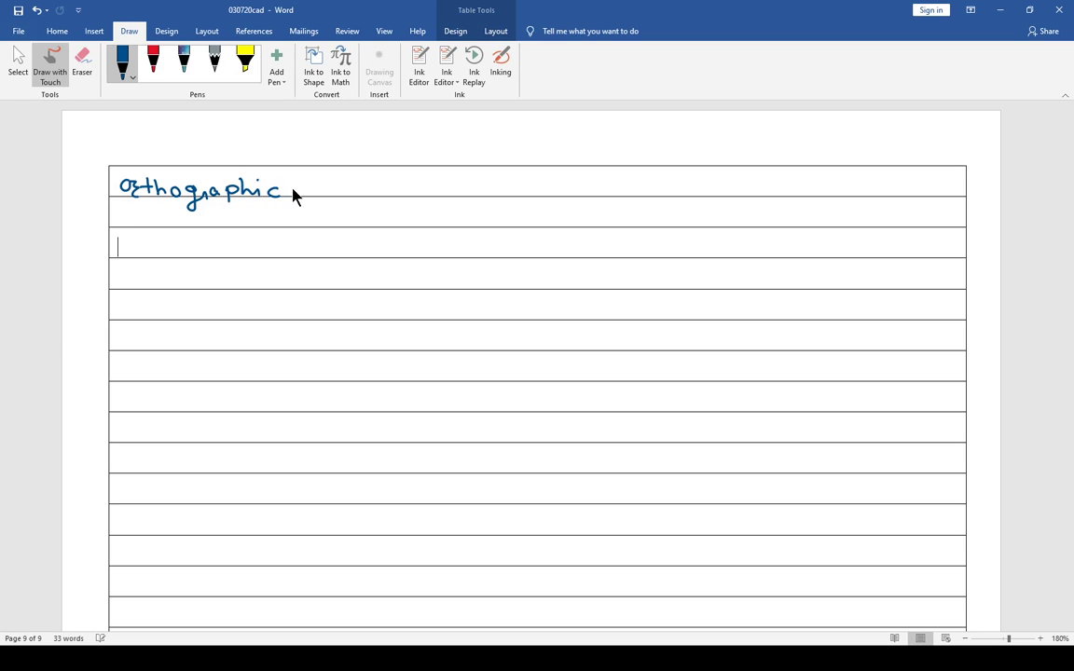
mouse_move(302, 183)
mouse_down()
mouse_move(335, 201)
mouse_move(365, 189)
mouse_move(388, 199)
mouse_move(475, 189)
mouse_up()
click(342, 177)
click(449, 184)
click(450, 192)
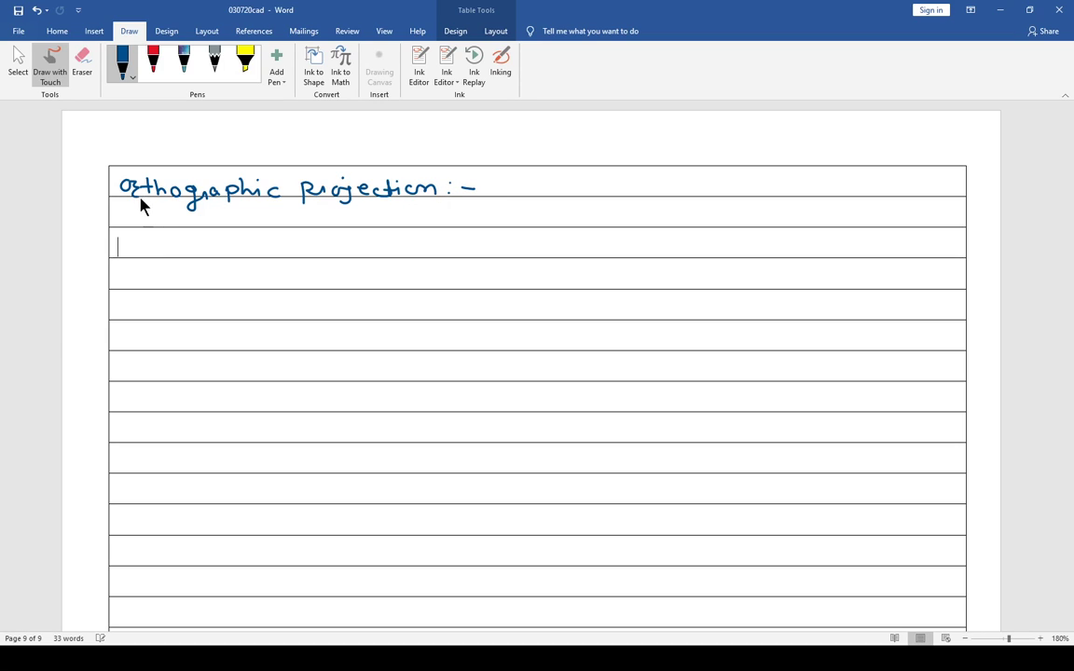
drag(125, 199, 431, 202)
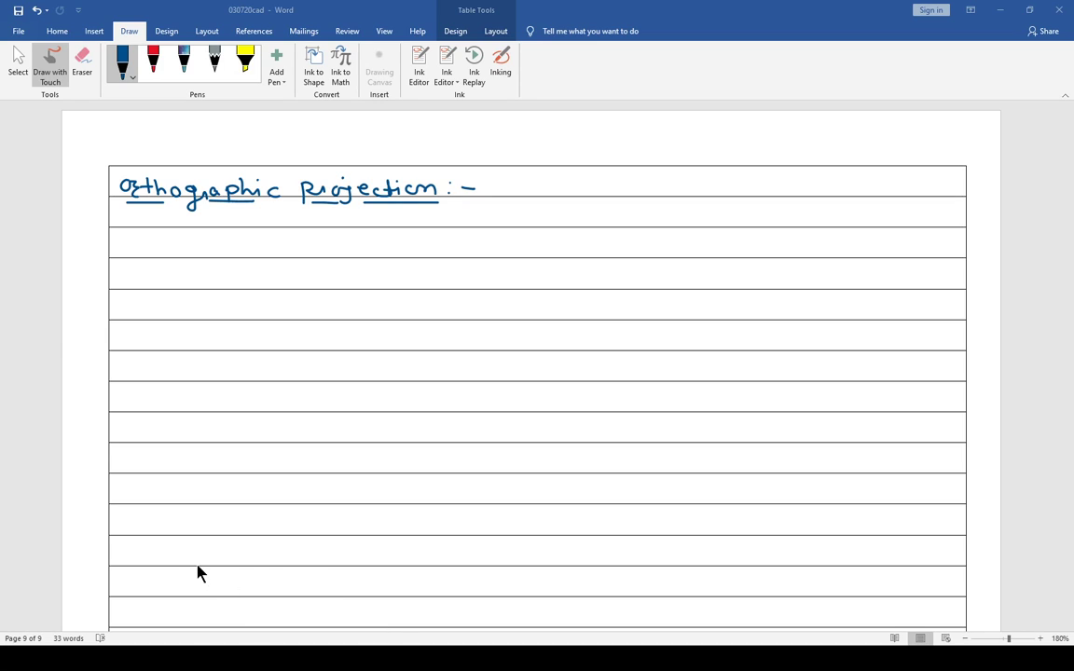
Switch to Paint, test a freehand brush stroke and erase it.
key(alt+Tab)
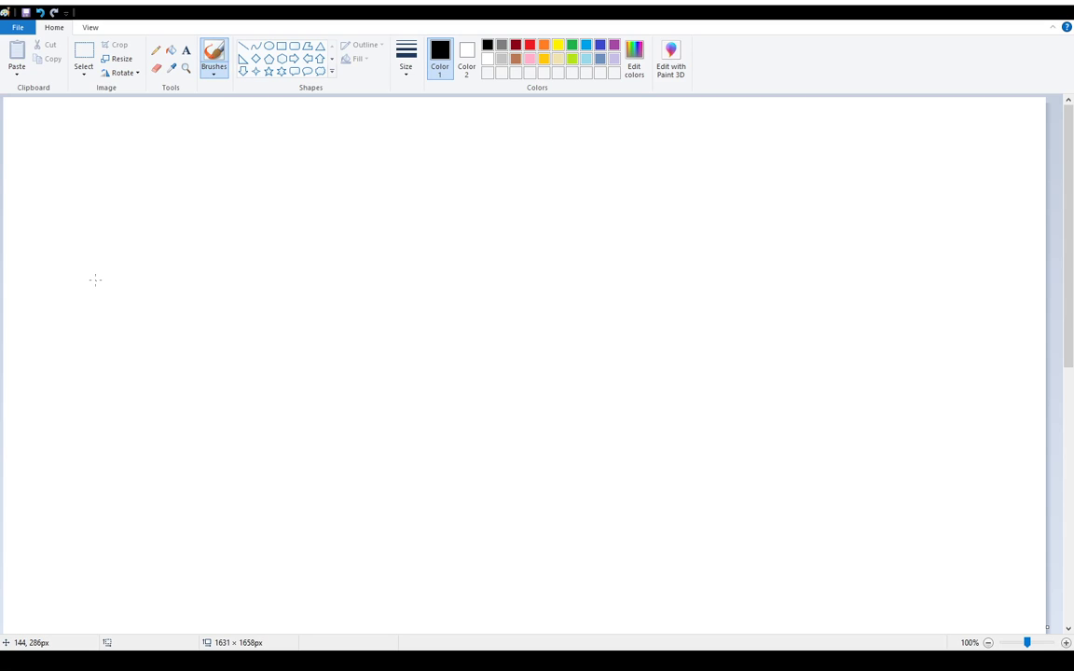
drag(95, 280, 152, 285)
click(156, 68)
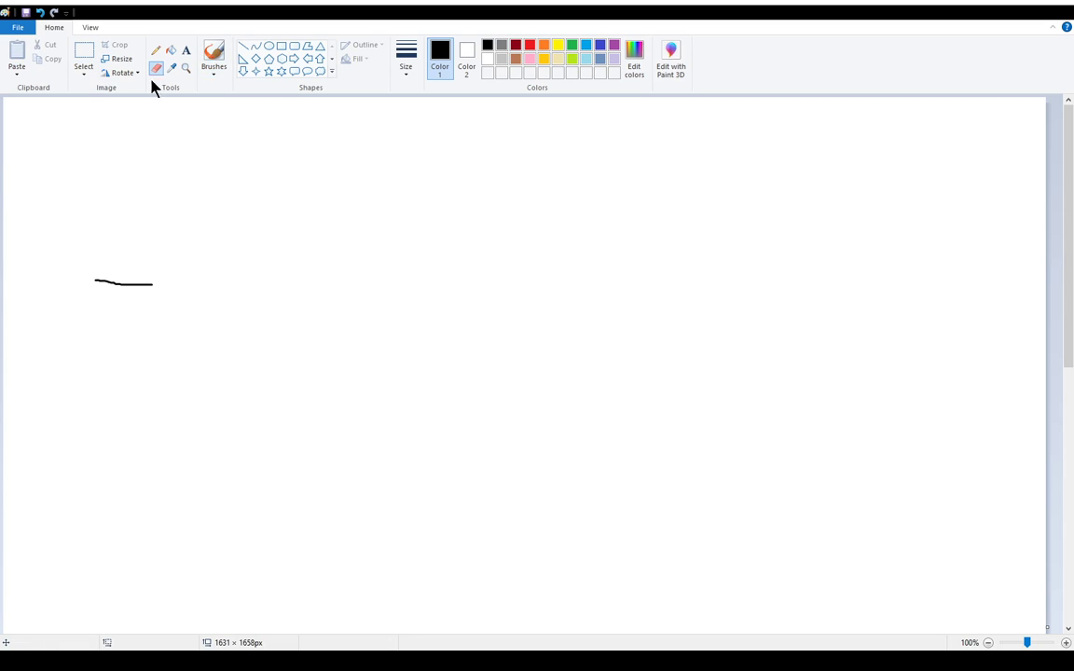
mouse_move(95, 280)
mouse_down()
mouse_move(154, 285)
mouse_move(89, 278)
mouse_up()
Draw a trial horizontal straight line, then undo it.
click(241, 45)
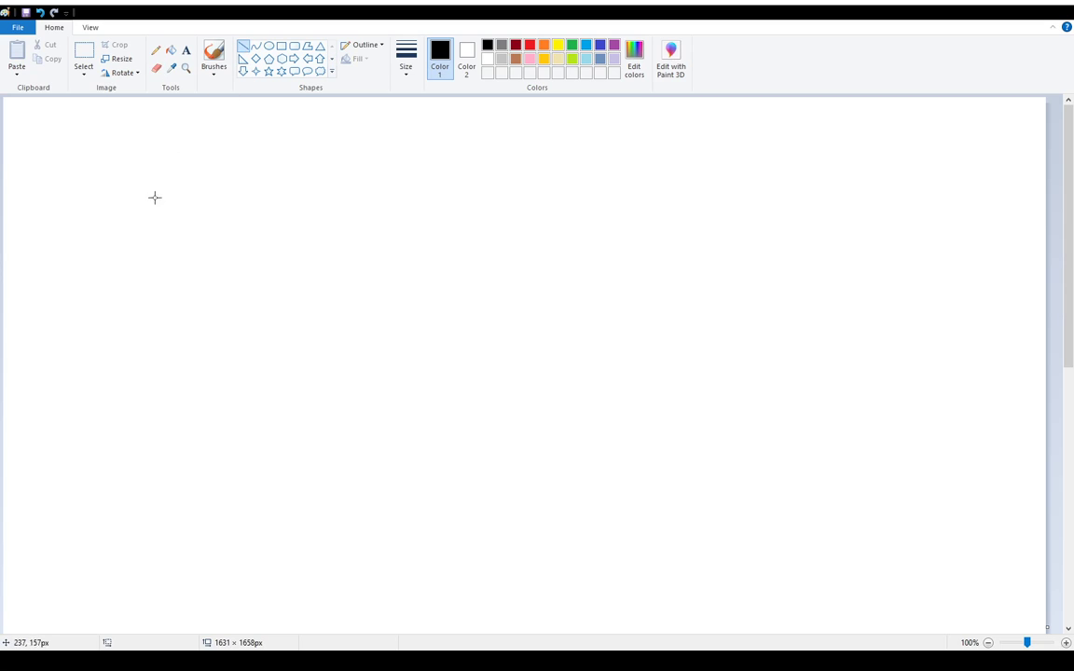
drag(84, 285, 270, 285)
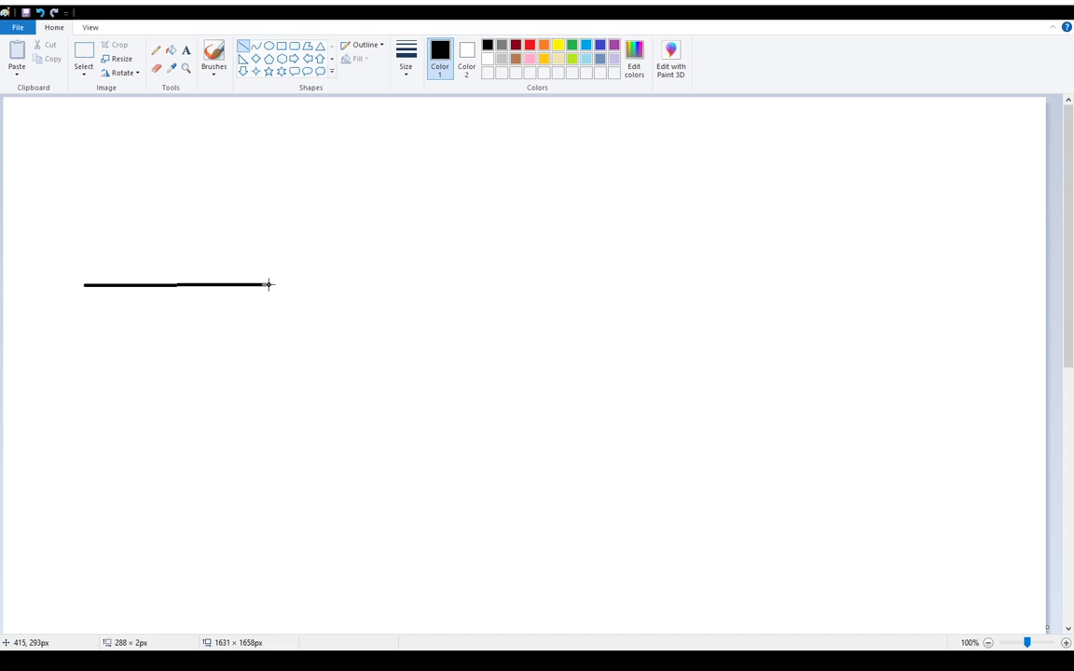
drag(268, 284, 271, 285)
key(ctrl+z)
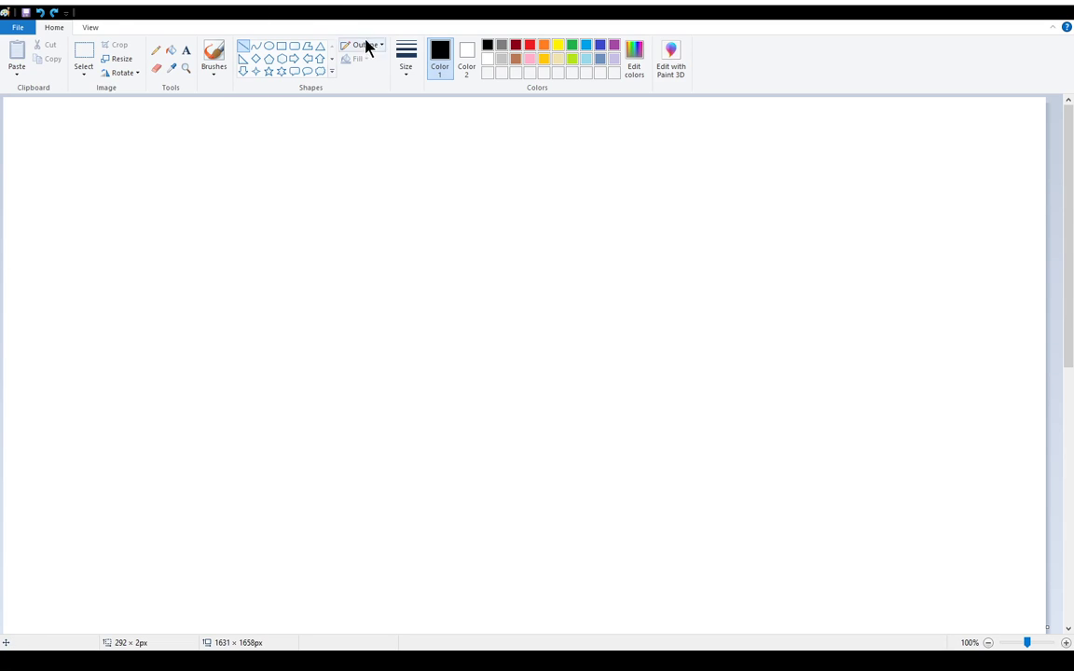
Draw horizontal, vertical and down-left diagonal axis lines meeting at one corner.
click(242, 47)
drag(86, 304, 311, 305)
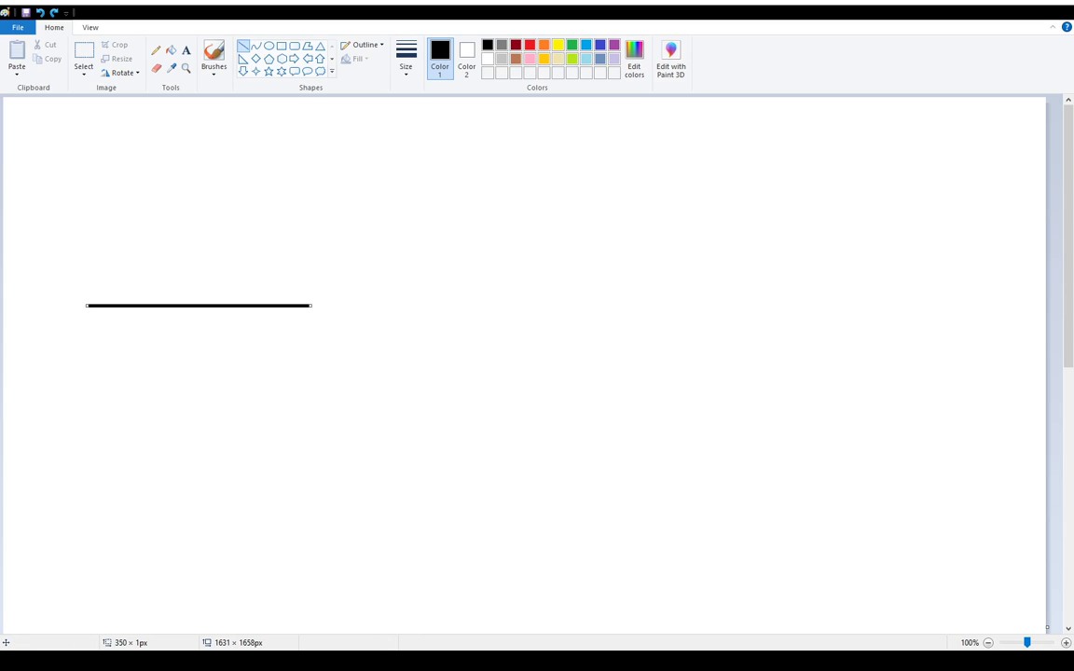
click(612, 499)
drag(86, 305, 87, 134)
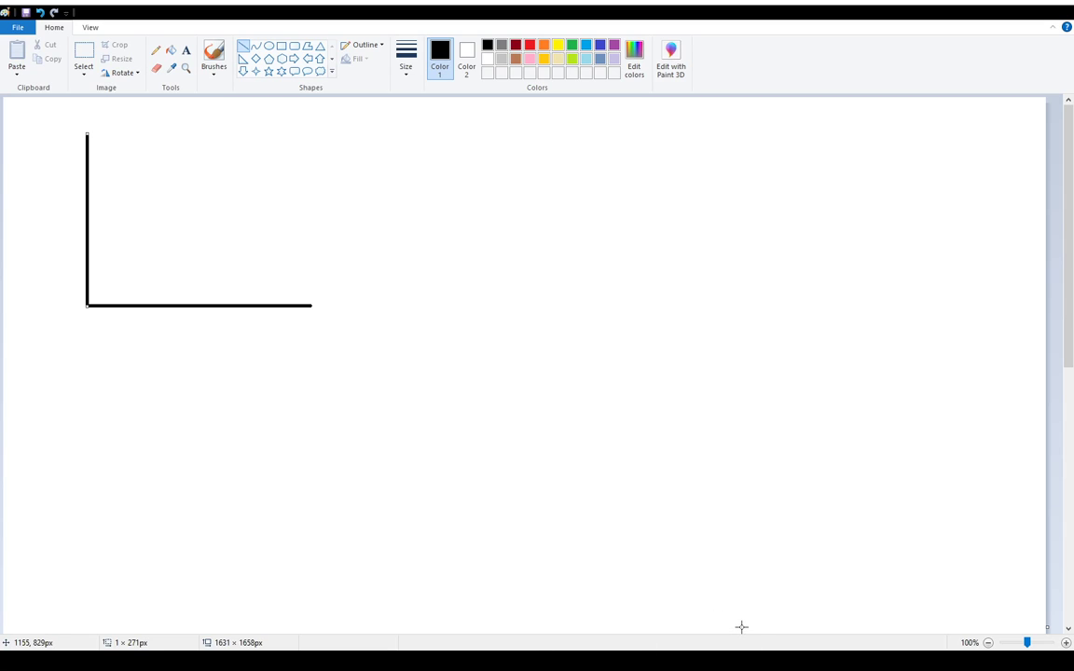
click(11, 394)
drag(85, 305, 11, 443)
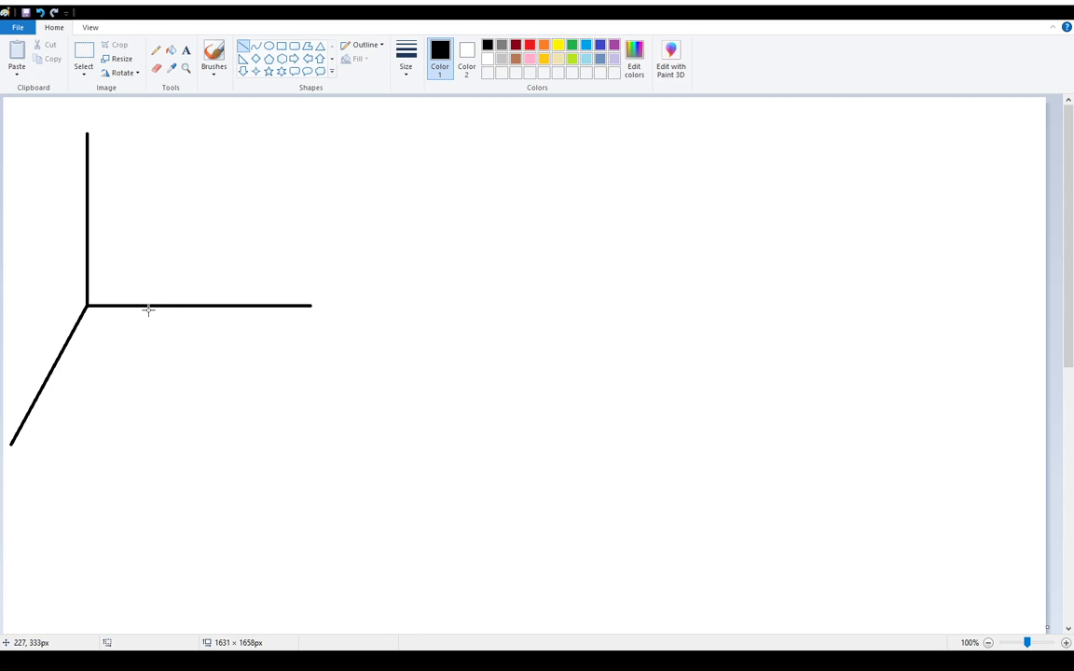
Sketch a first box outline on the x axis: two slanted ticks, two vertical edges, a top line.
drag(151, 305, 144, 325)
click(324, 369)
drag(232, 305, 226, 326)
click(79, 362)
mouse_move(145, 325)
mouse_down()
mouse_move(143, 261)
mouse_move(145, 275)
mouse_up()
click(242, 383)
drag(227, 326, 227, 272)
click(256, 248)
drag(144, 275, 227, 275)
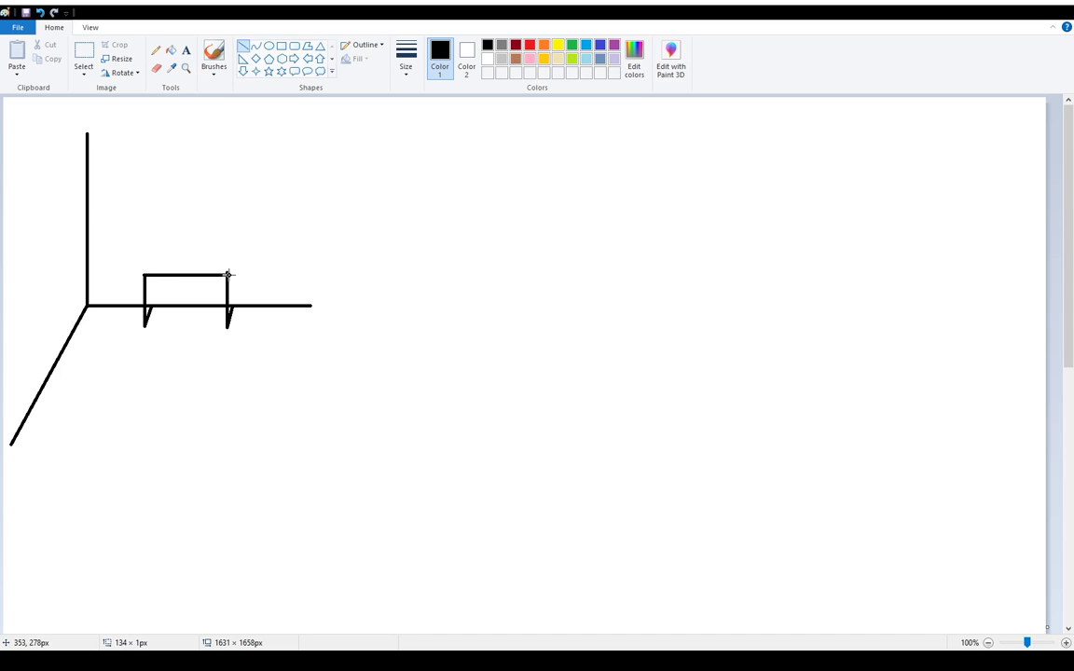
click(211, 333)
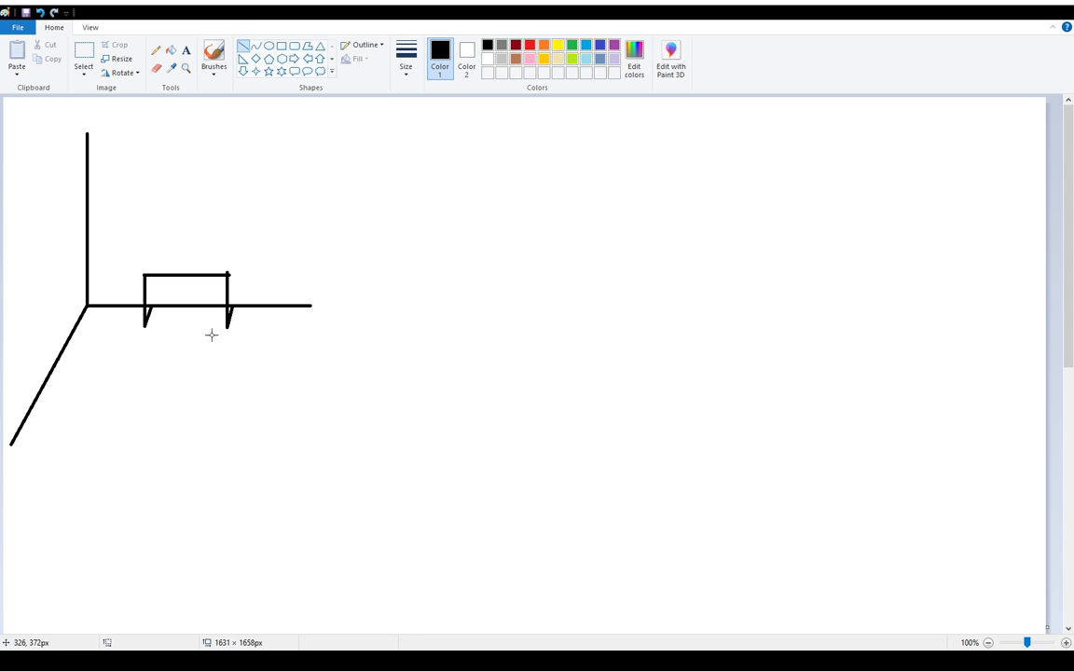
Erase the box's vertical edges and tick ends around the baseline.
click(156, 67)
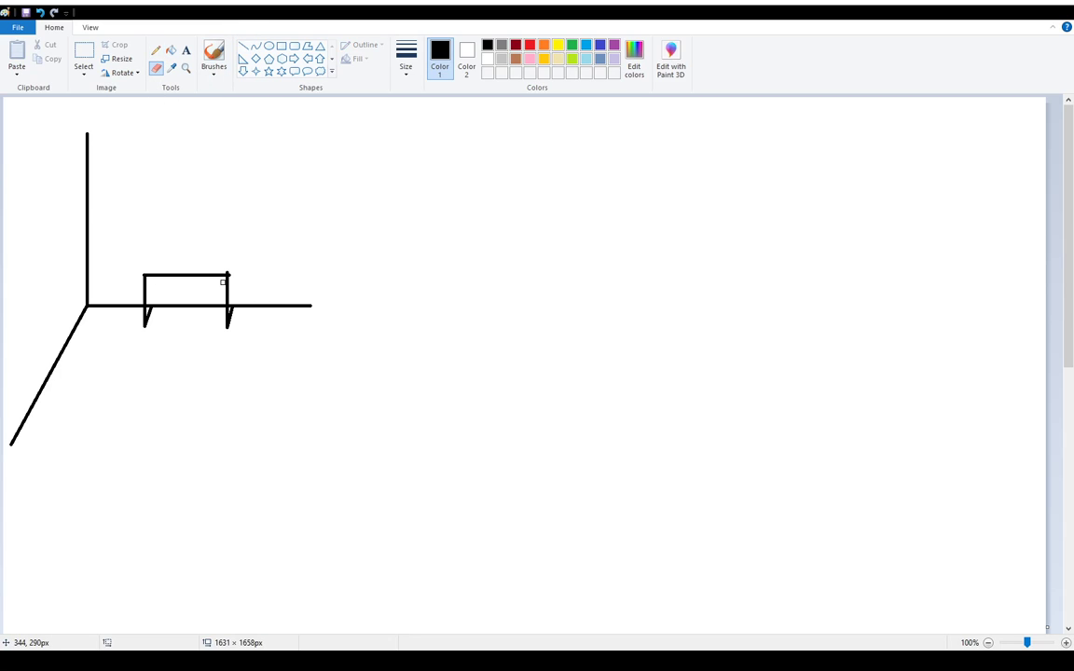
drag(228, 277, 228, 301)
drag(224, 332, 225, 319)
click(228, 325)
drag(148, 328, 143, 316)
drag(144, 293, 144, 310)
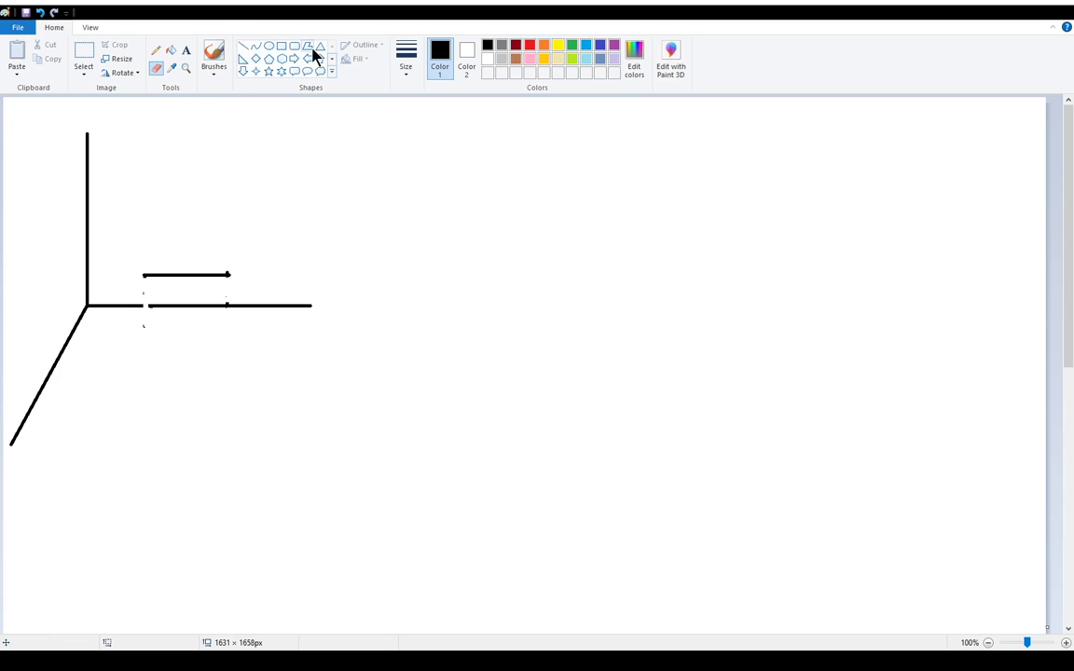
Redraw the box base with left and right slanted edges and a front bottom edge.
click(242, 46)
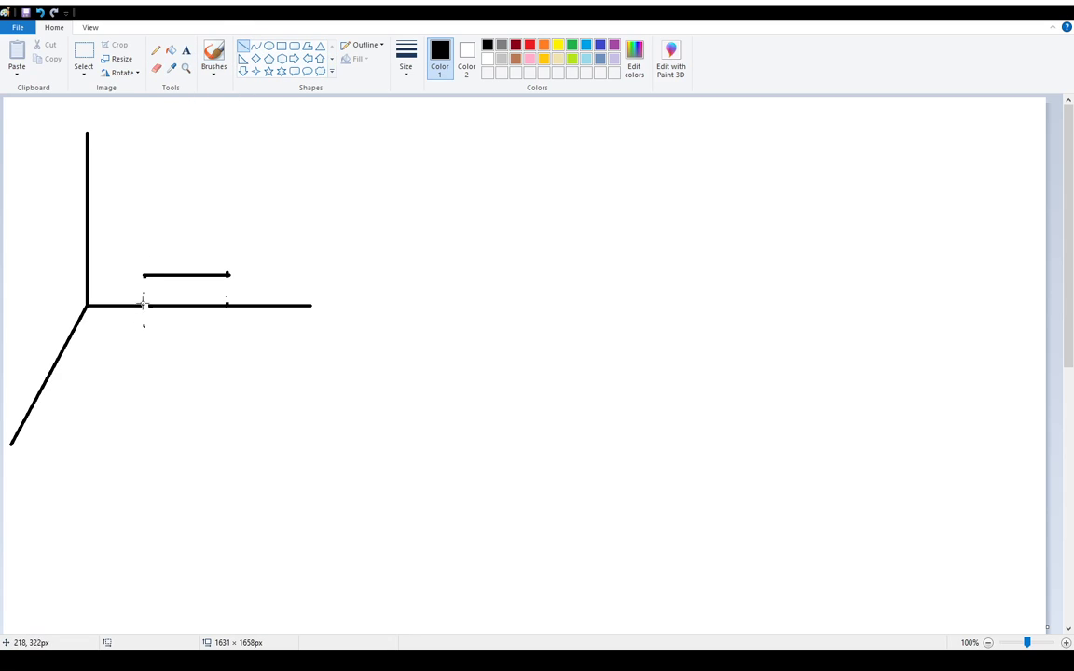
drag(144, 276, 136, 294)
drag(137, 294, 139, 293)
drag(229, 275, 224, 294)
click(223, 247)
drag(137, 295, 221, 295)
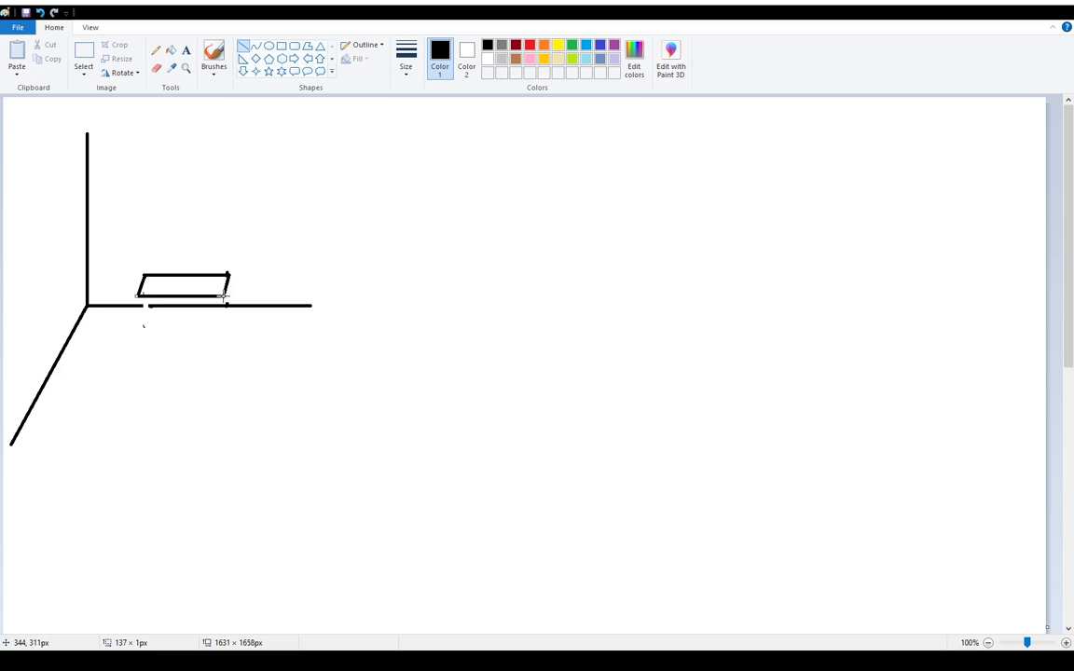
click(306, 264)
Draw the box's vertical edges and its front, slanted and back top edges.
mouse_move(225, 295)
mouse_down()
mouse_move(223, 222)
mouse_move(228, 244)
mouse_up()
drag(228, 244, 228, 238)
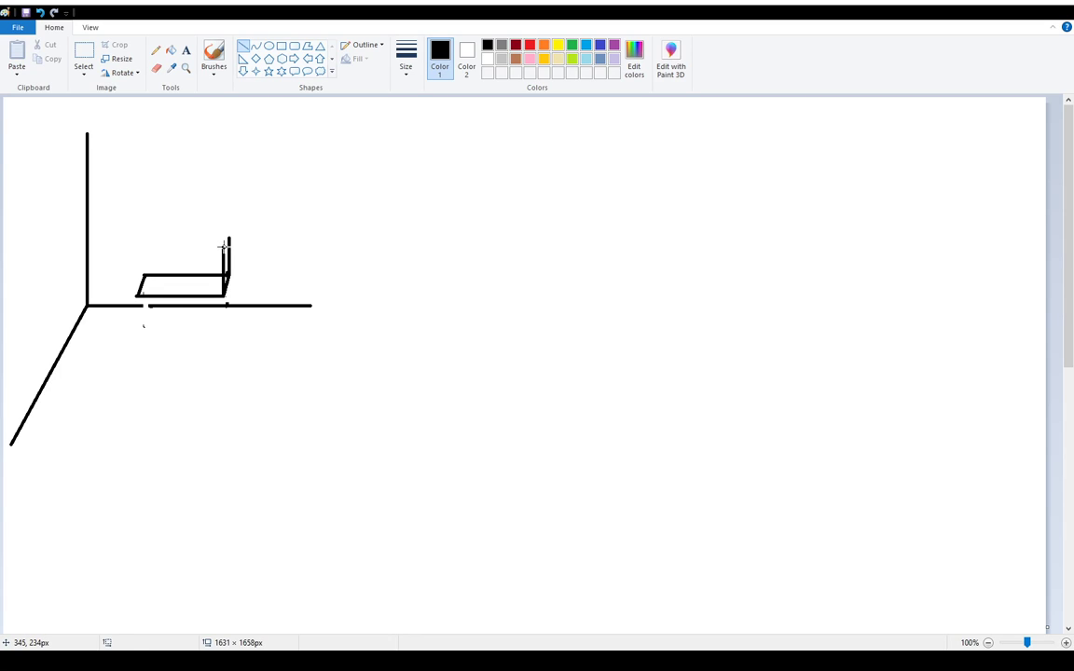
drag(224, 246, 228, 231)
drag(137, 295, 136, 248)
drag(225, 244, 131, 245)
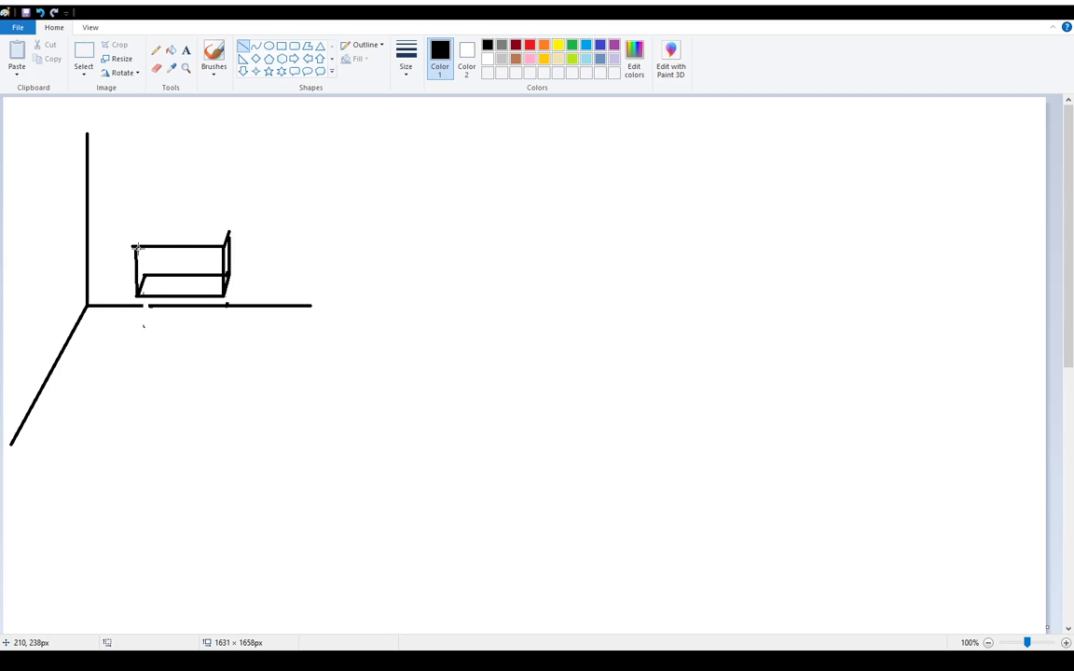
drag(136, 245, 143, 230)
drag(228, 230, 143, 231)
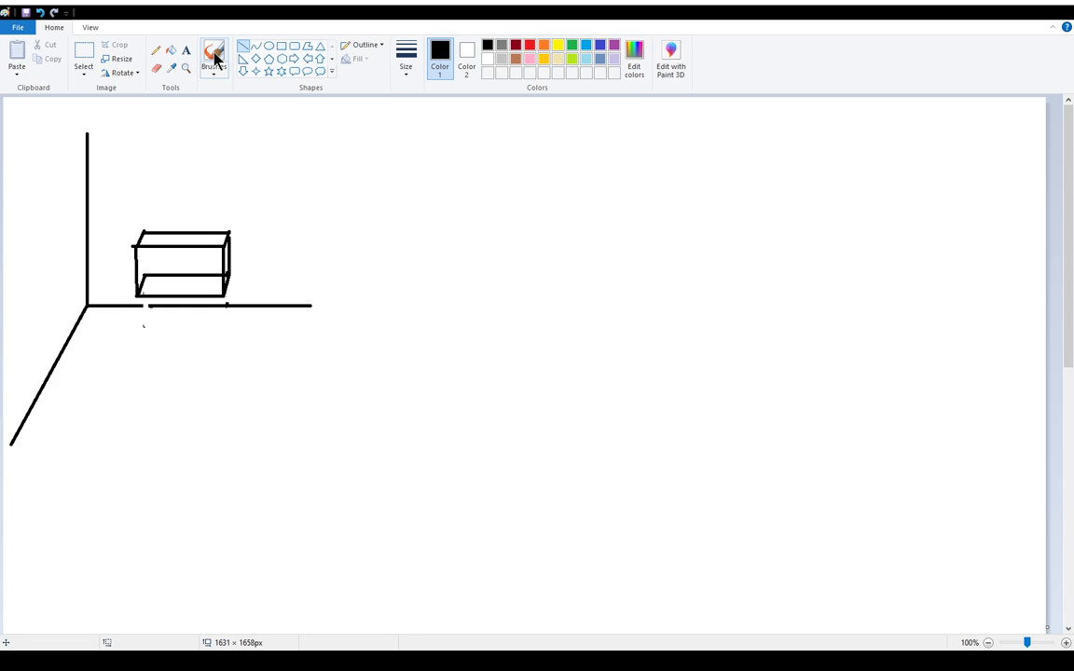
Erase the hidden inner base line of the box and patch the gap in the x axis.
click(158, 69)
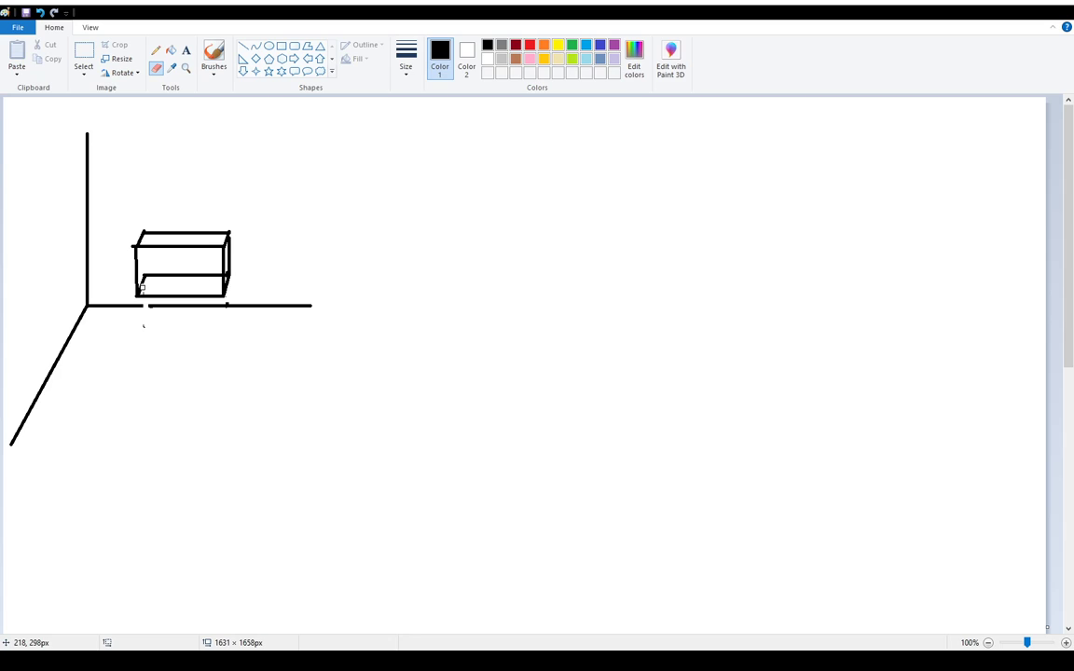
drag(156, 274, 207, 277)
drag(149, 275, 160, 273)
click(242, 45)
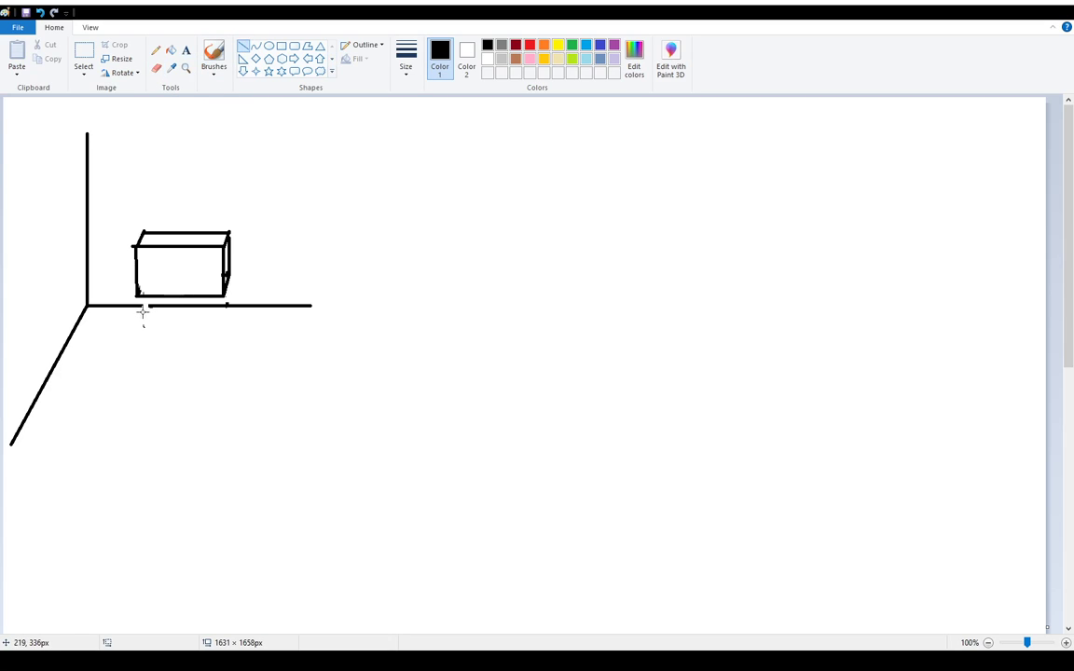
drag(121, 305, 155, 305)
click(207, 319)
click(186, 50)
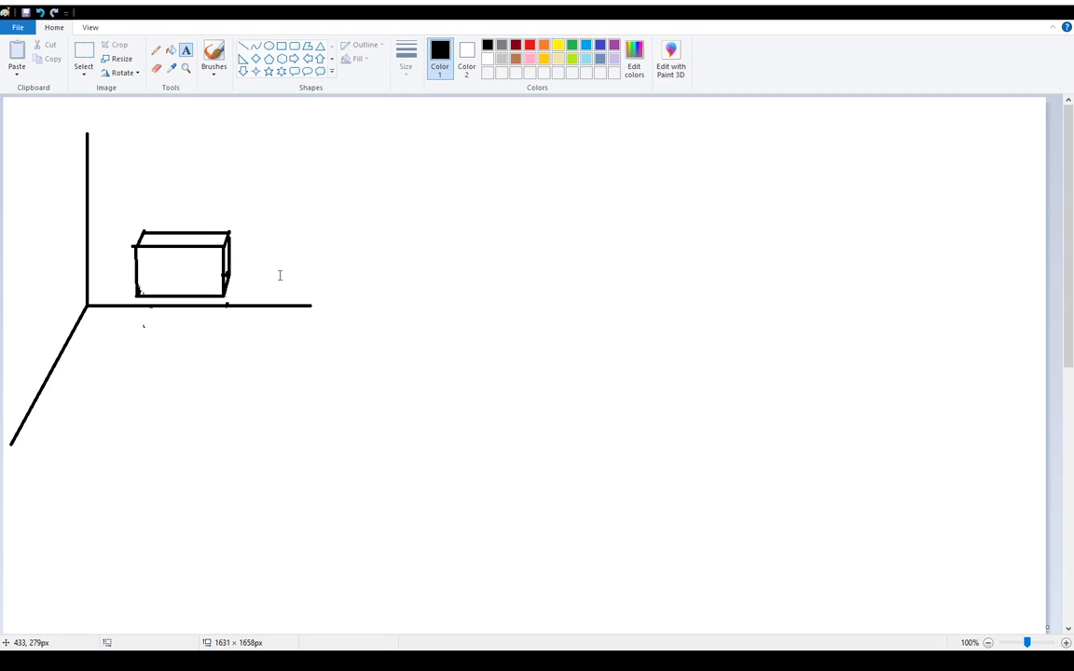
Handwrite x, Z and Y at the axis ends with Brushes, undoing a stray vertical stroke.
click(213, 64)
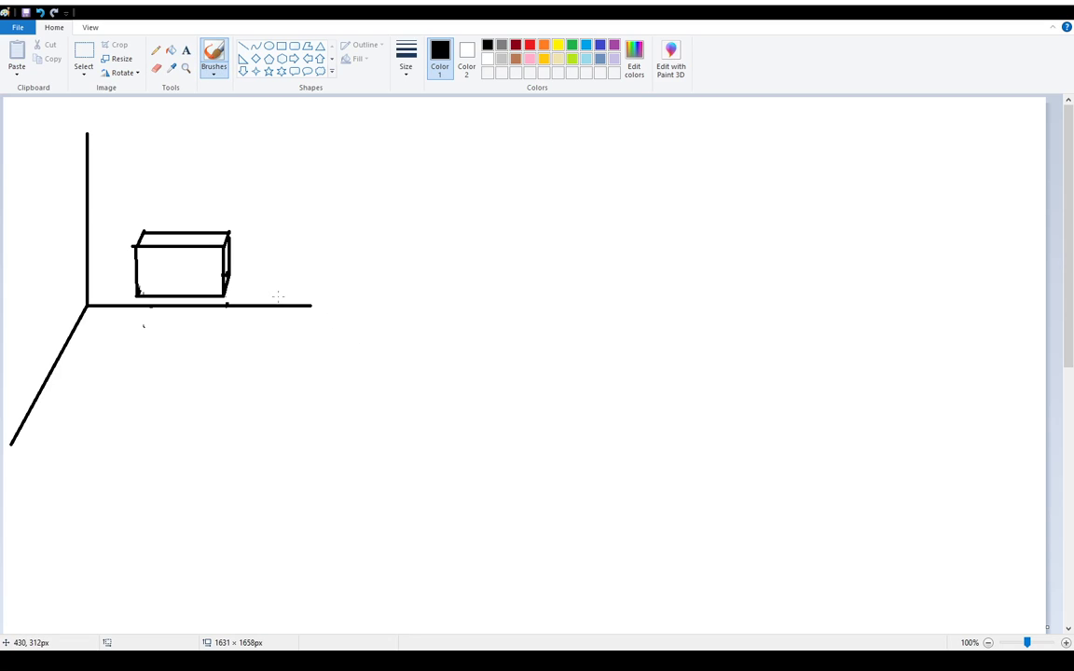
drag(268, 289, 293, 295)
drag(35, 431, 48, 444)
drag(56, 134, 63, 151)
drag(444, 128, 450, 362)
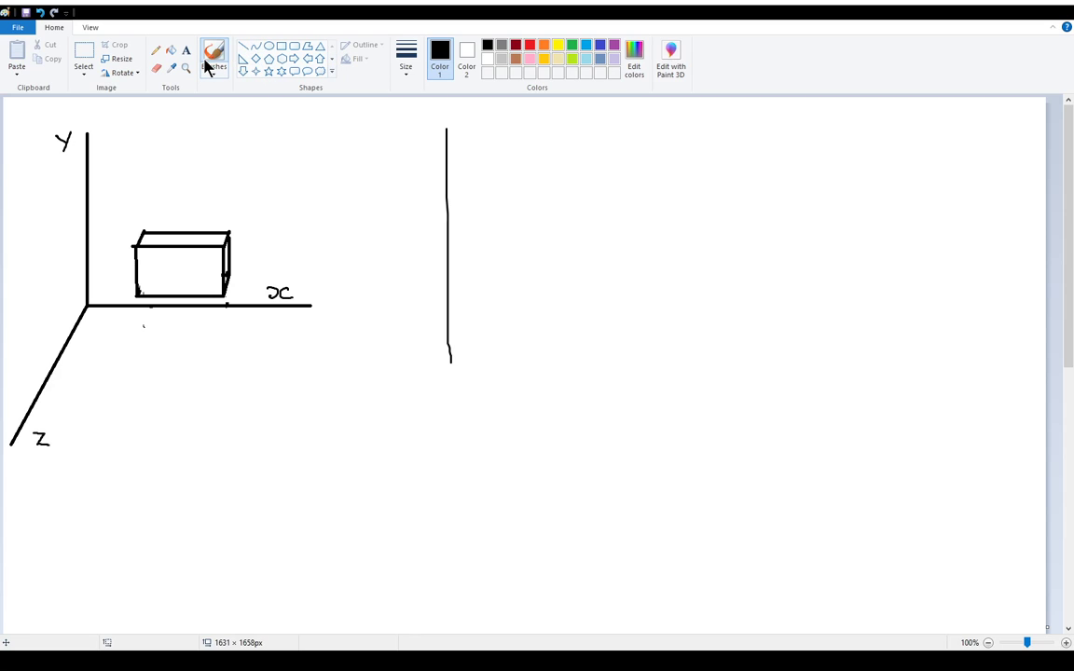
key(ctrl+z)
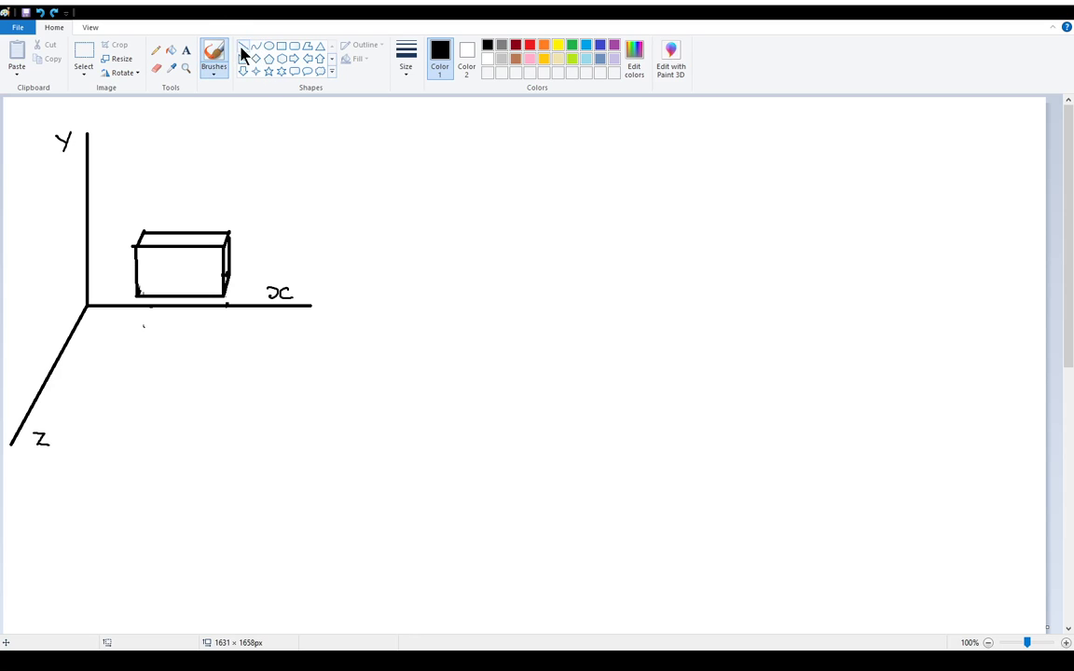
Draw a tall vertical line and a long horizontal line from it, right of the box sketch.
click(243, 46)
drag(445, 124, 446, 468)
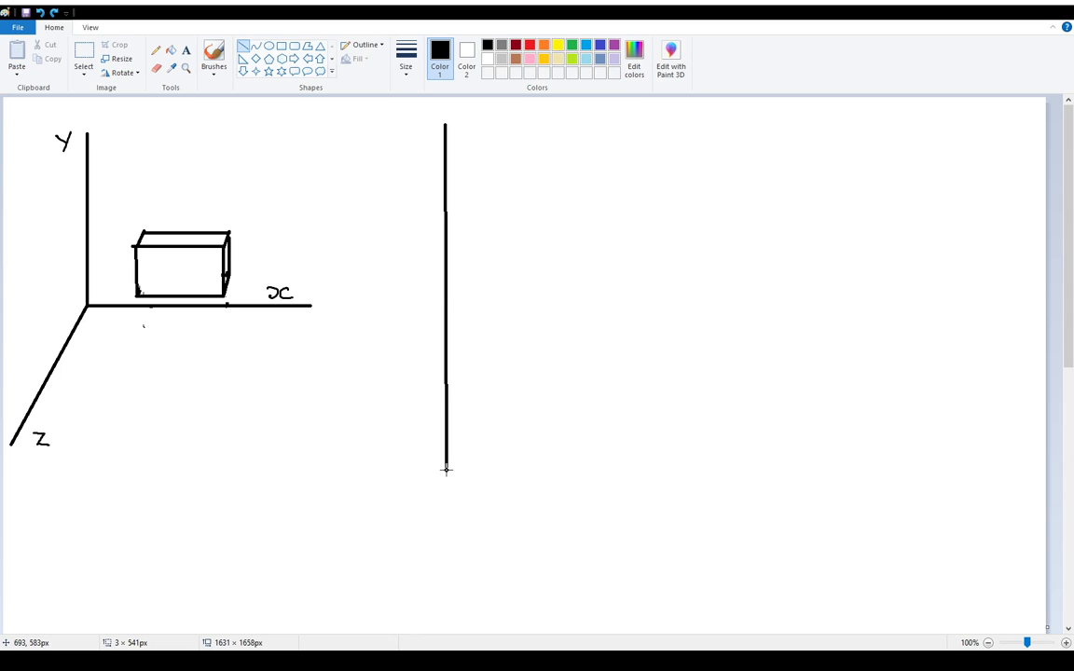
click(631, 423)
drag(447, 301, 743, 305)
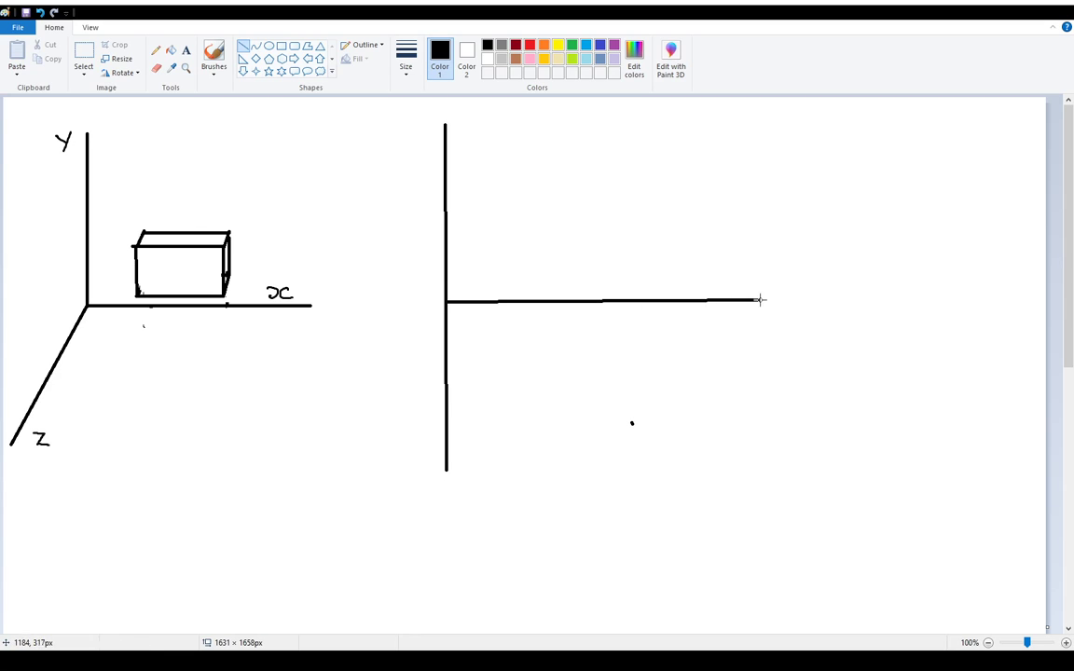
drag(744, 305, 843, 302)
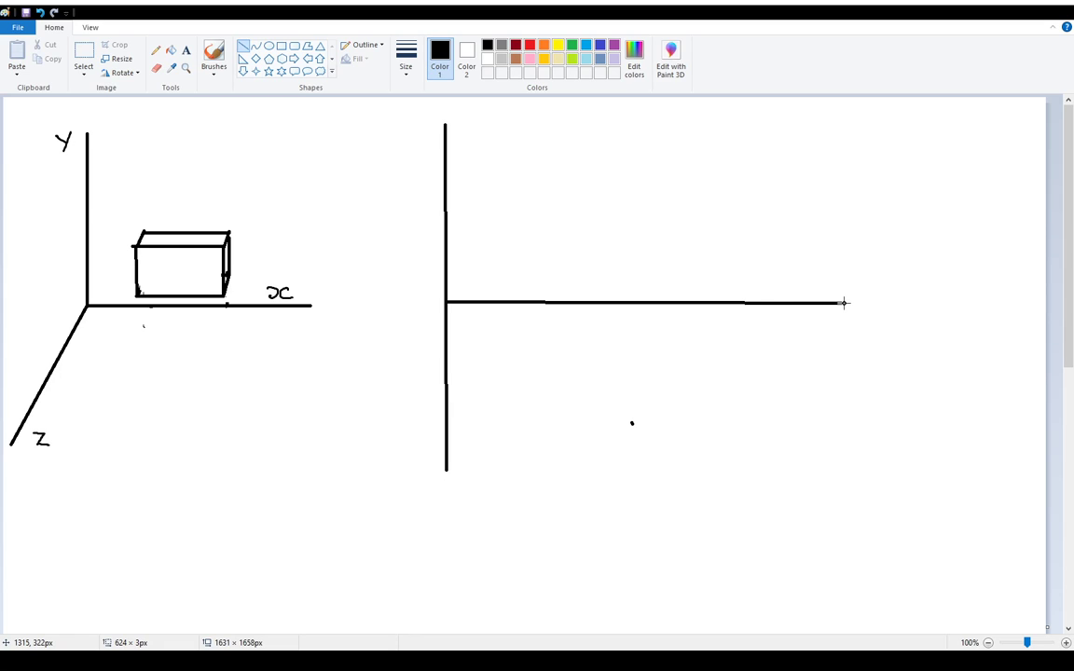
click(850, 376)
click(283, 46)
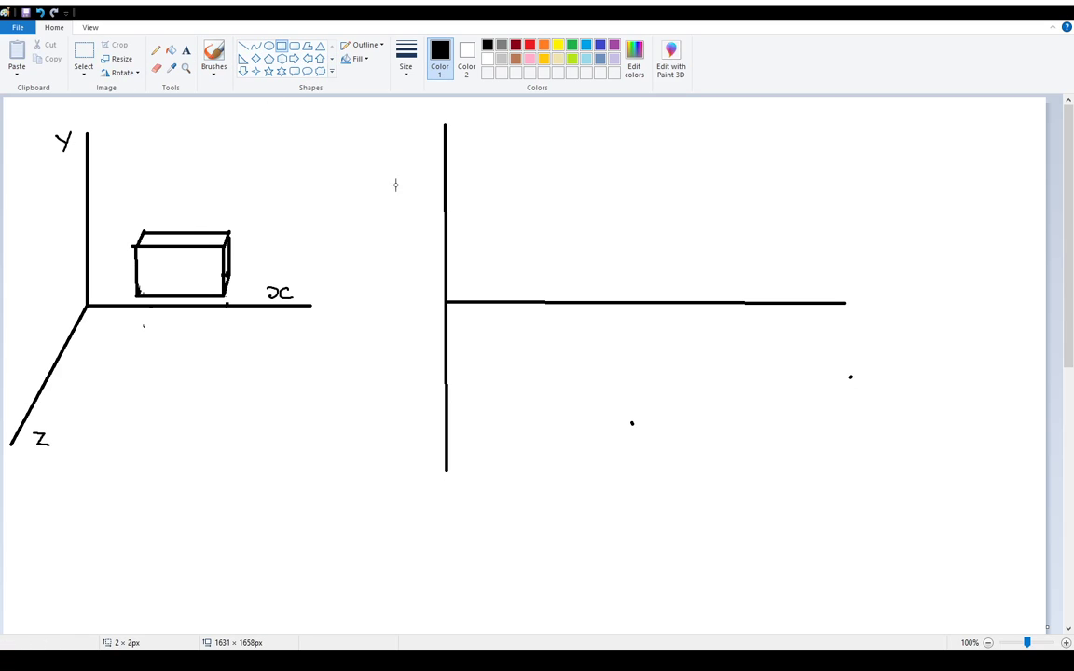
Draw the front-view rectangle above the new horizontal axis and label it F.V.
drag(501, 213, 601, 265)
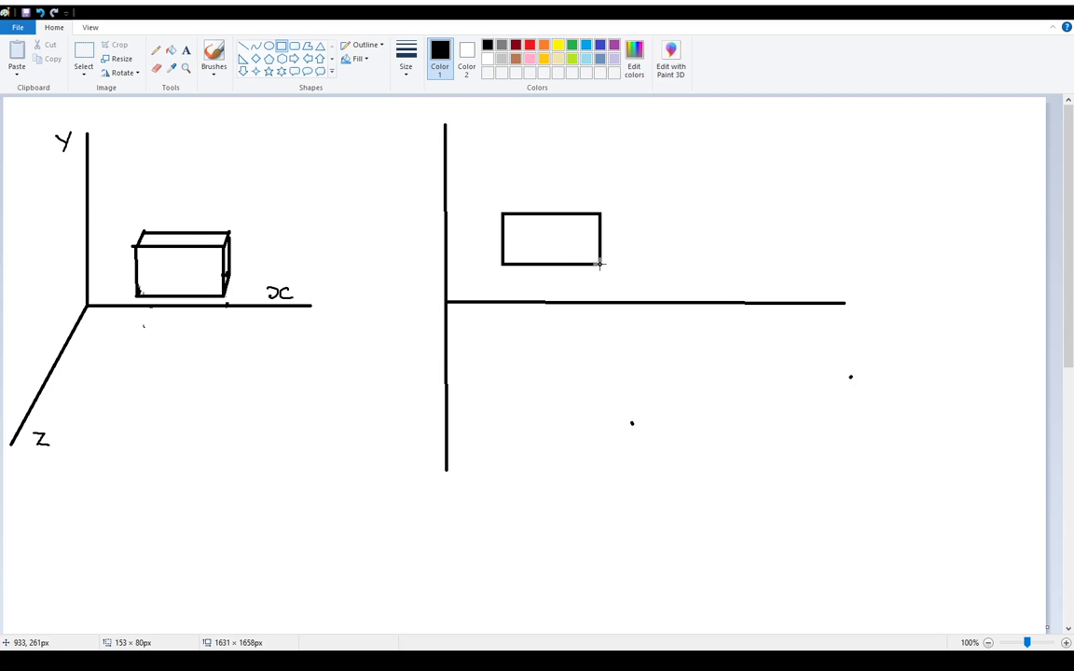
click(566, 287)
drag(494, 169, 496, 188)
key(ctrl+z)
click(214, 58)
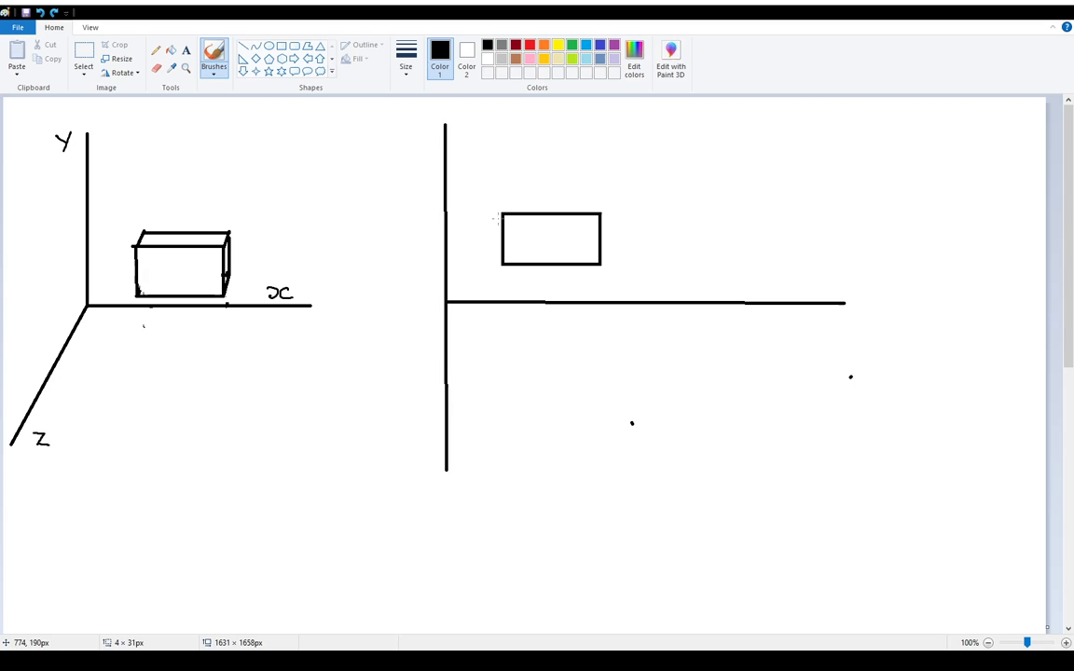
mouse_move(500, 184)
mouse_down()
mouse_move(500, 198)
mouse_move(512, 183)
mouse_move(510, 191)
mouse_move(550, 185)
mouse_up()
click(524, 197)
Try starting a handwritten note below the box, undoing both misplaced strokes.
drag(128, 429, 153, 414)
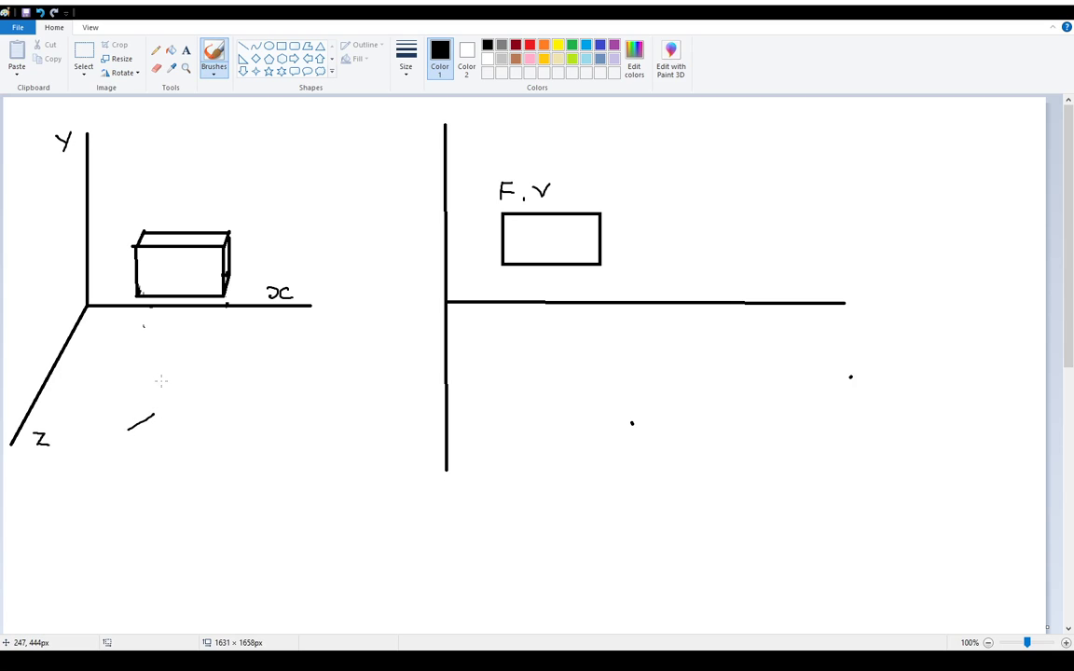
key(ctrl+z)
drag(157, 417, 164, 406)
key(ctrl+z)
Handwrite 'x-y plane' and 'Z = 0 of all points' below the box.
mouse_move(171, 412)
mouse_down()
mouse_move(160, 426)
mouse_move(132, 421)
mouse_move(169, 411)
mouse_up()
drag(182, 428, 220, 434)
mouse_move(225, 429)
mouse_down()
mouse_move(216, 445)
mouse_move(302, 441)
mouse_up()
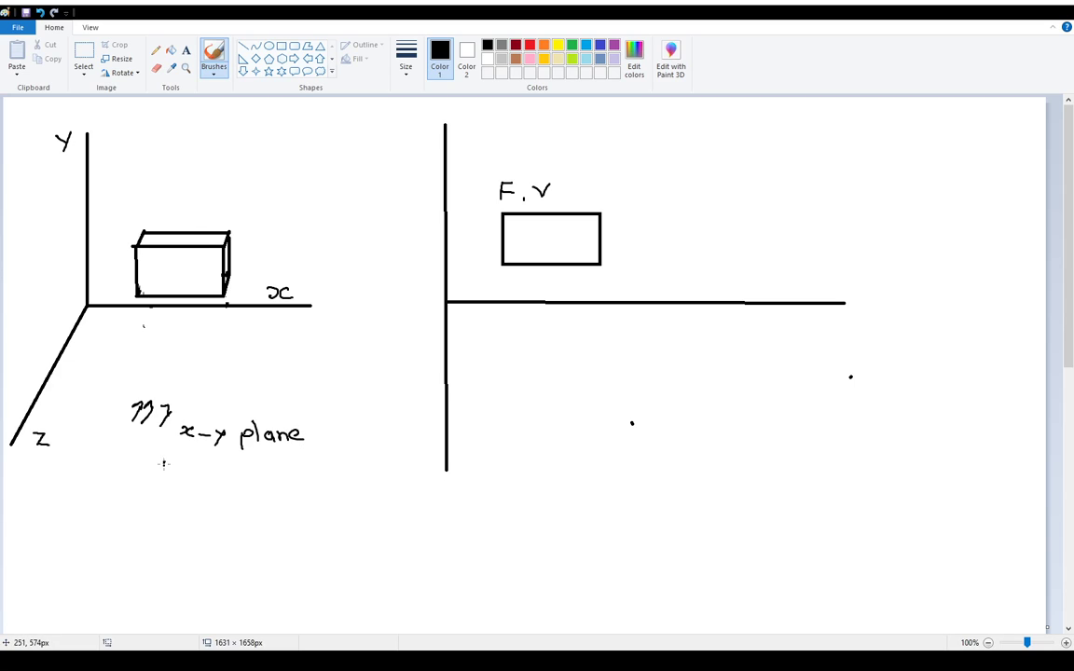
mouse_move(162, 458)
mouse_down()
mouse_move(164, 474)
mouse_move(193, 469)
mouse_up()
mouse_move(182, 475)
mouse_down()
mouse_move(218, 466)
mouse_move(264, 473)
mouse_move(251, 488)
mouse_move(301, 481)
mouse_up()
mouse_move(151, 499)
mouse_down()
mouse_move(151, 515)
mouse_move(158, 508)
mouse_up()
mouse_move(177, 500)
mouse_down()
mouse_move(173, 509)
mouse_move(200, 511)
mouse_up()
mouse_move(209, 494)
mouse_down()
mouse_move(210, 510)
mouse_move(215, 501)
mouse_up()
drag(216, 504, 223, 508)
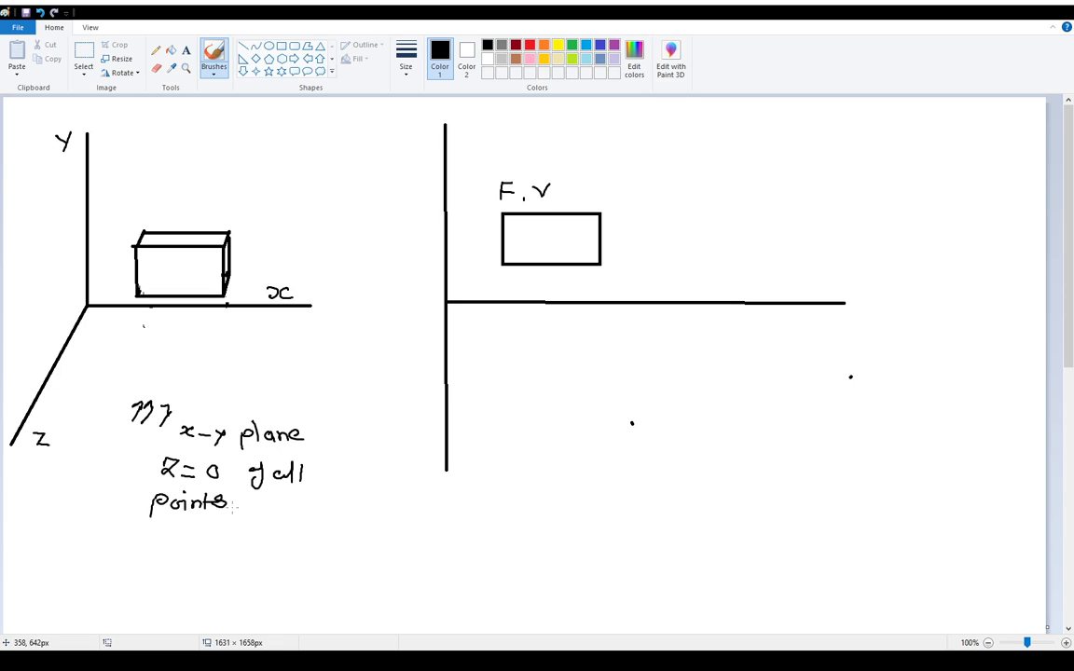
key(ctrl+a)
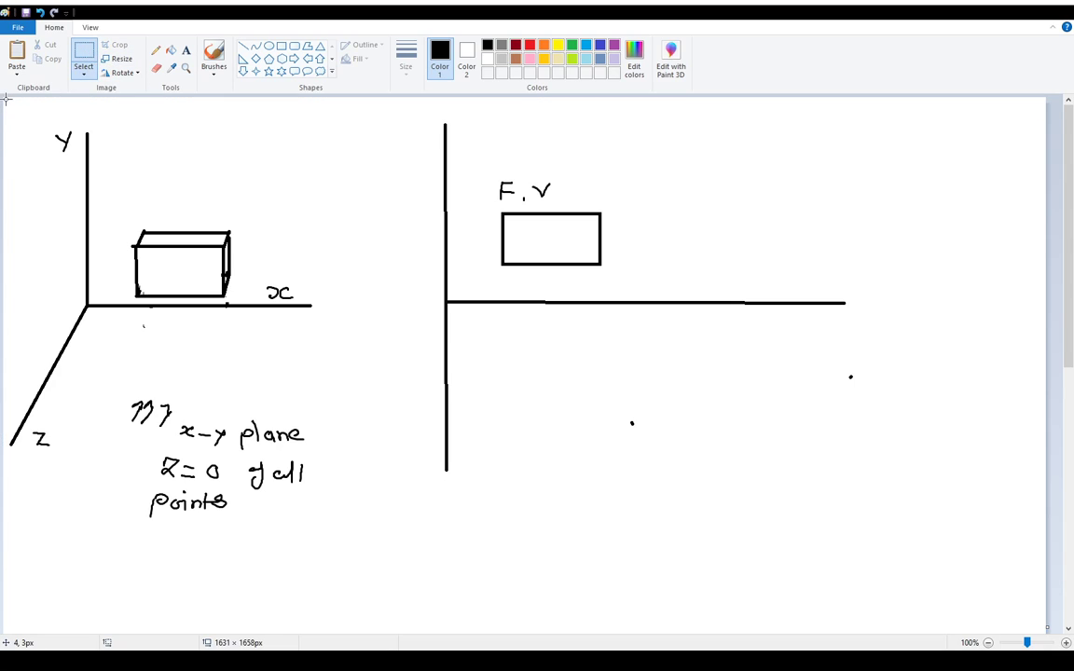
Drag a selection around both axis drawings and notes, widening it to include the right axes.
mouse_move(6, 99)
mouse_down()
mouse_move(182, 328)
mouse_move(491, 574)
mouse_up()
drag(755, 527, 857, 523)
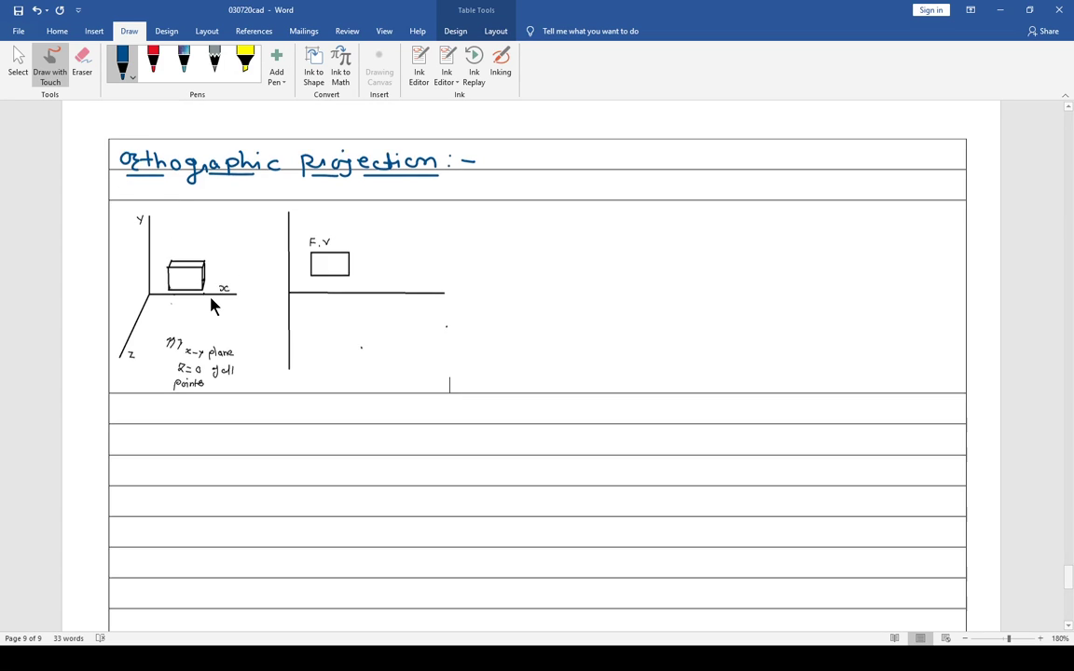
Scroll the Word page down to the empty ruled table rows under the pasted sketch.
scroll(211, 305, down, 3)
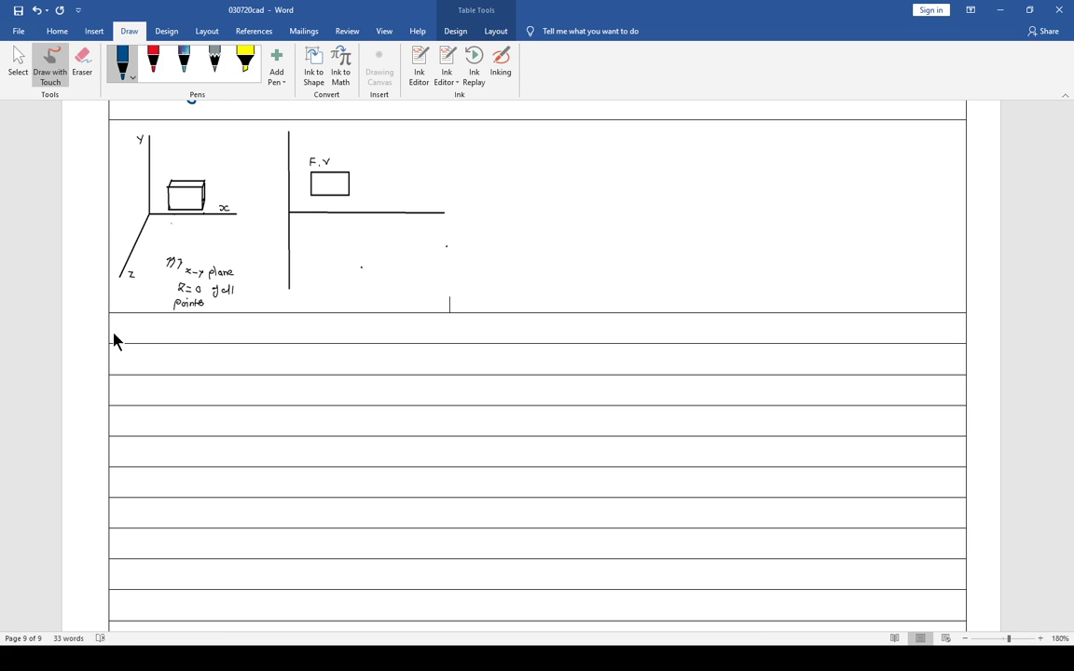
scroll(113, 340, down, 2)
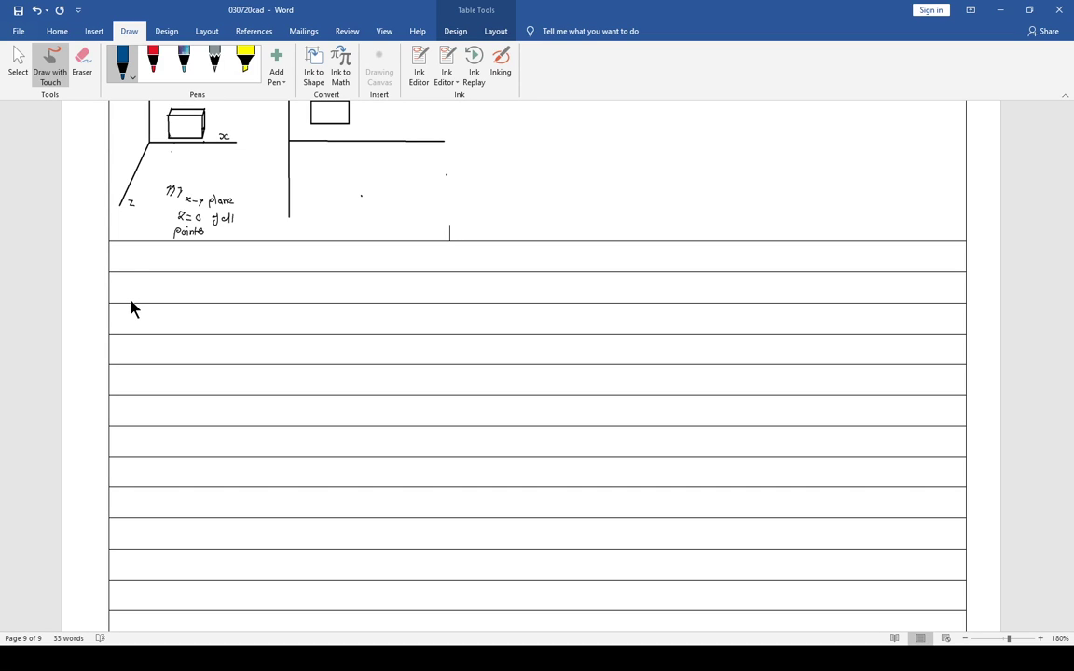
Handwrite the label 'F.V.T.M H =' beneath the pasted sketch in blue ink.
mouse_move(132, 296)
mouse_down()
mouse_move(133, 311)
mouse_move(139, 295)
mouse_move(190, 298)
mouse_move(181, 310)
mouse_move(202, 294)
mouse_up()
click(172, 303)
click(195, 304)
mouse_move(207, 295)
mouse_down()
mouse_move(218, 307)
mouse_move(281, 314)
mouse_move(281, 304)
mouse_move(314, 302)
mouse_move(315, 312)
mouse_up()
Ink the bracketed 4×4 matrix with rows 1000, 0100, 0000, 0001 and start 'is' beside it.
mouse_move(334, 240)
mouse_down()
mouse_move(350, 240)
mouse_move(334, 263)
mouse_move(325, 365)
mouse_move(342, 365)
mouse_up()
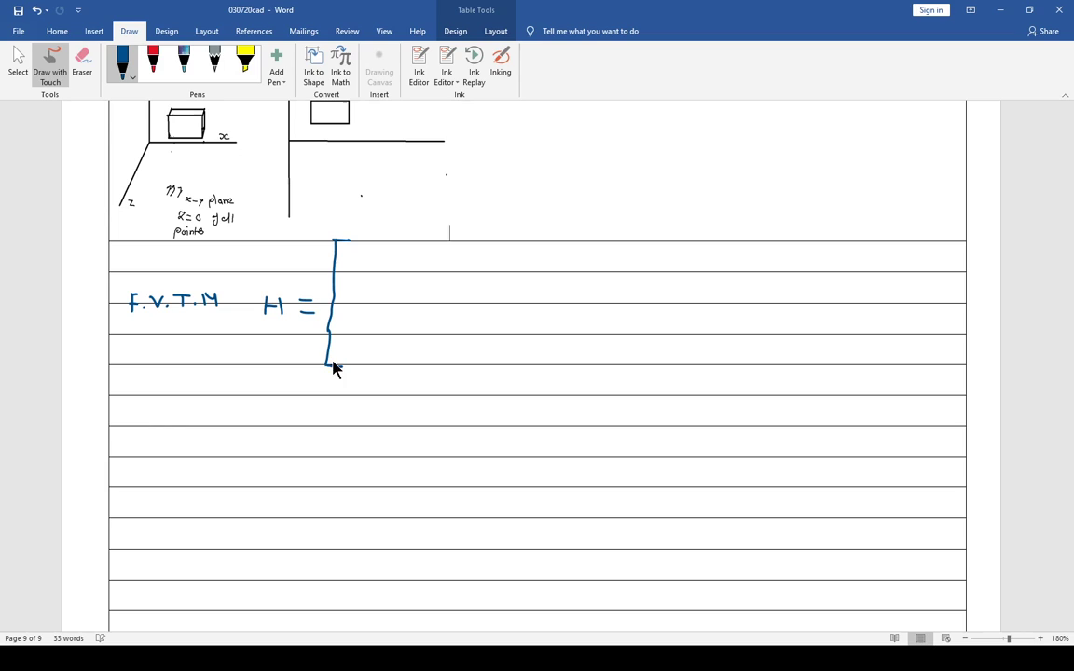
mouse_move(356, 252)
mouse_down()
mouse_move(356, 264)
mouse_move(392, 250)
mouse_move(465, 255)
mouse_up()
drag(366, 292, 474, 295)
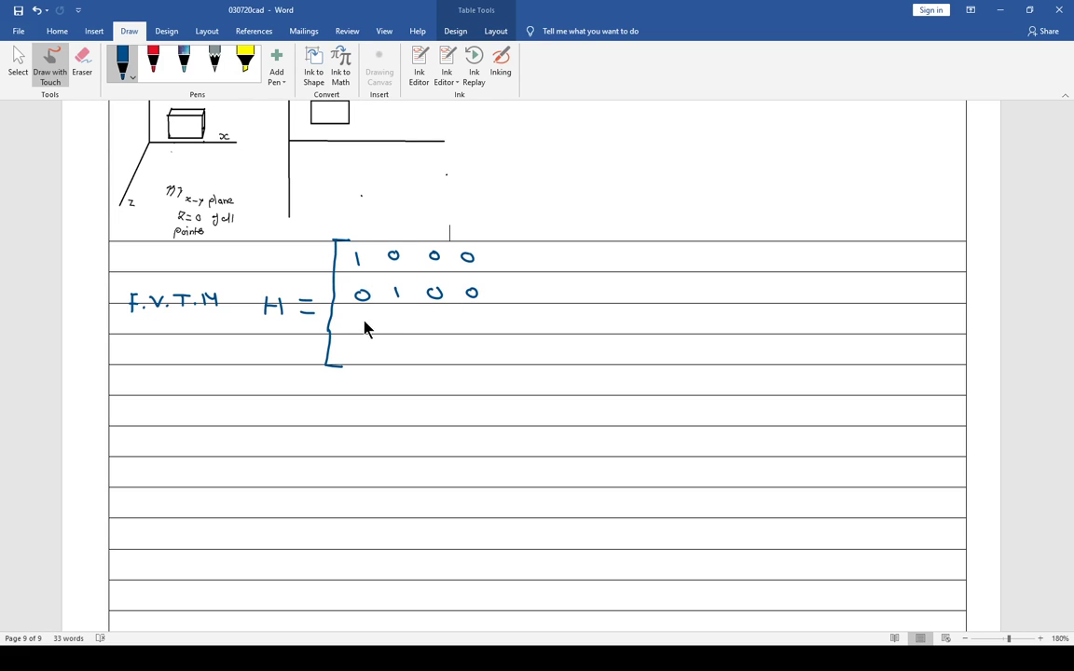
drag(366, 317, 402, 318)
drag(466, 327, 470, 320)
mouse_move(367, 349)
mouse_down()
mouse_move(371, 358)
mouse_move(439, 350)
mouse_move(473, 360)
mouse_up()
mouse_move(484, 243)
mouse_down()
mouse_move(506, 245)
mouse_move(504, 363)
mouse_up()
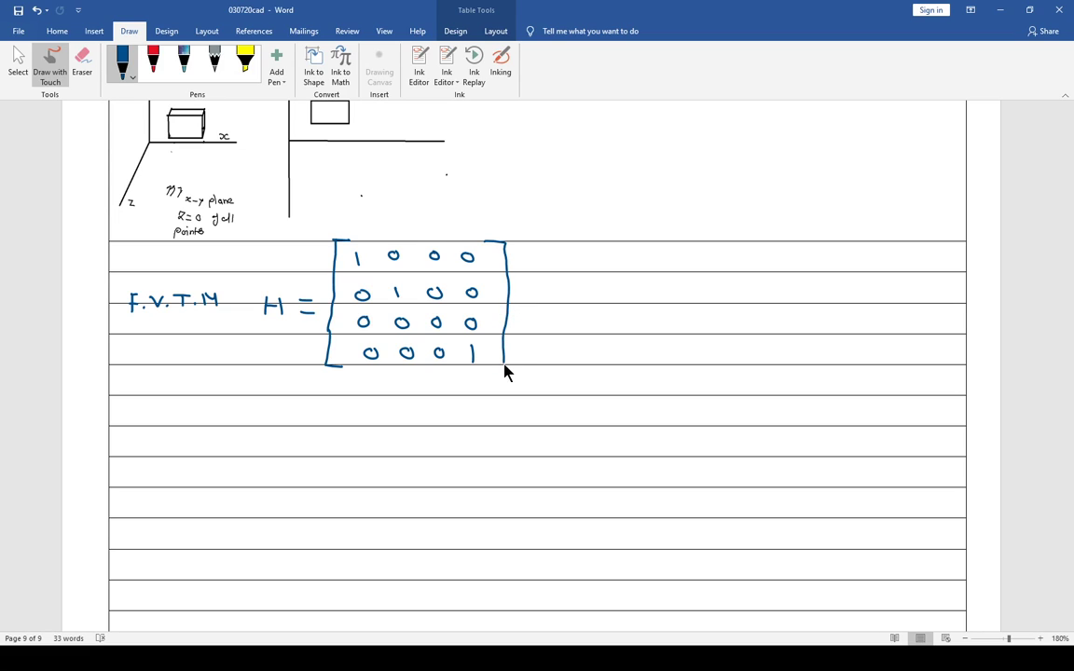
mouse_move(574, 291)
mouse_down()
mouse_move(574, 301)
mouse_move(634, 301)
mouse_move(676, 287)
mouse_up()
click(572, 280)
Complete the 'is F.V' ink note beside the matrix, then return to Paint.
click(652, 297)
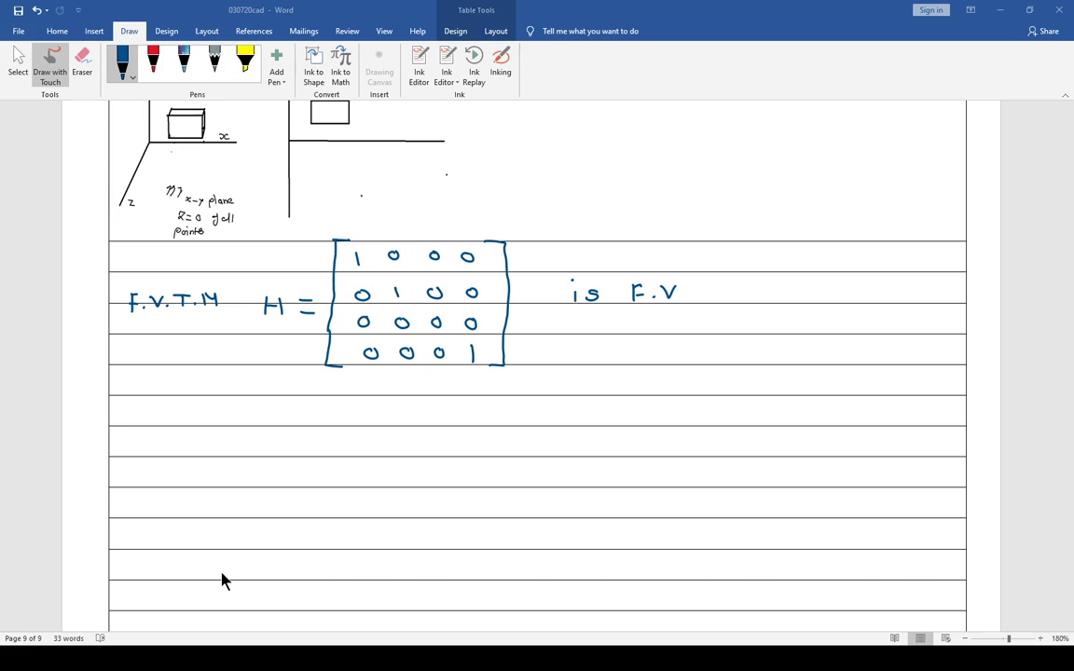
key(alt+Tab)
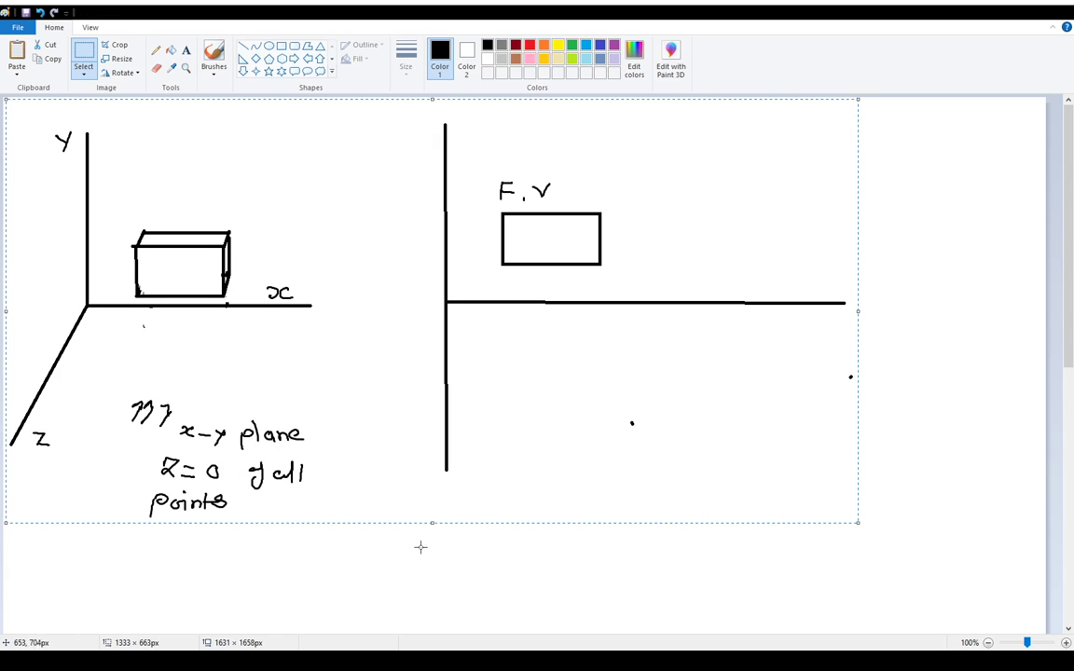
Draw a flat rectangle below the horizontal line under the F.V rectangle, undoing a stray small one.
click(250, 559)
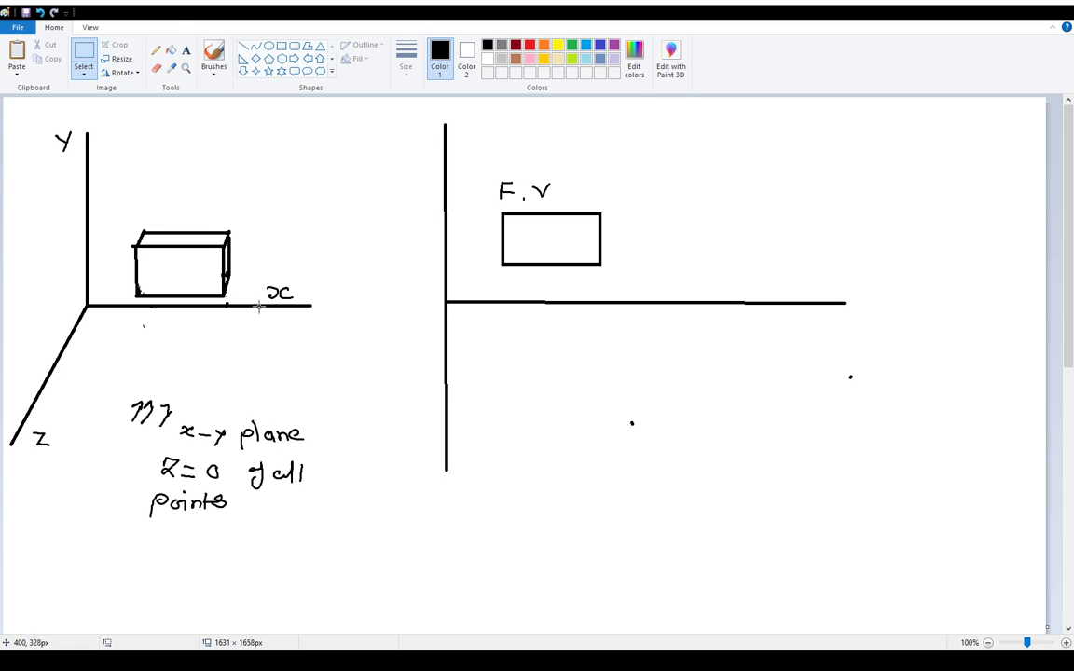
click(281, 45)
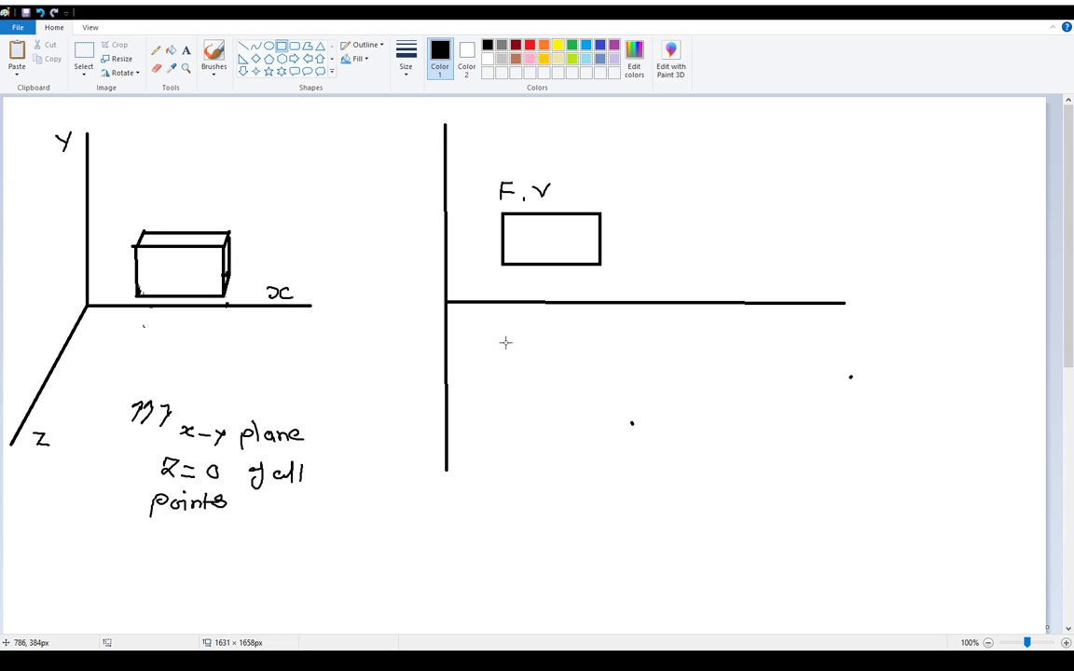
drag(504, 343, 599, 371)
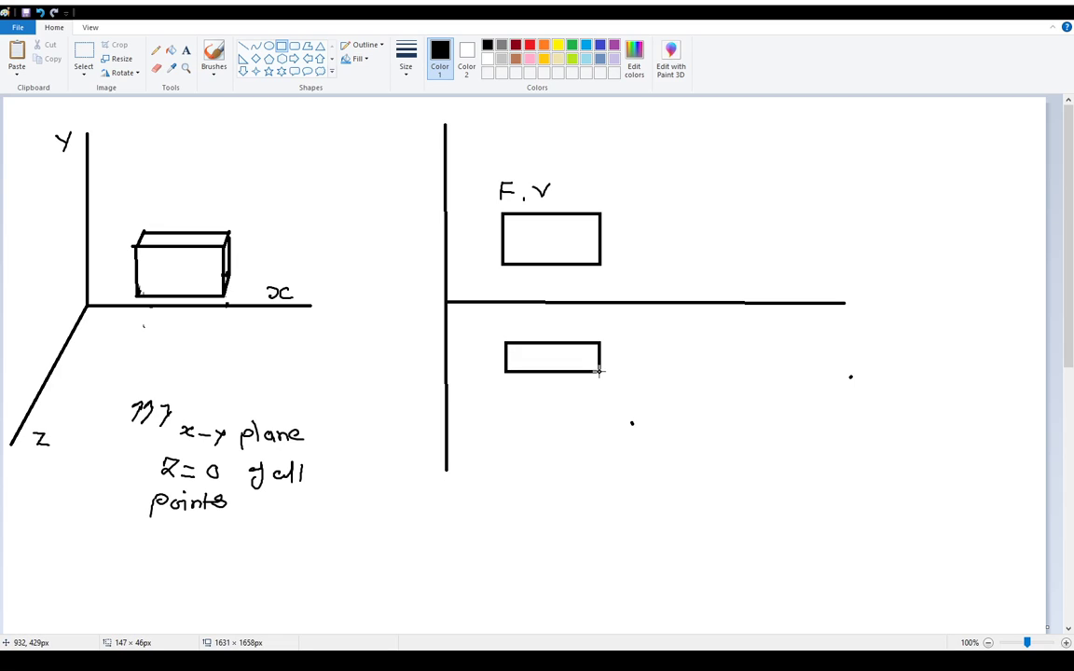
click(577, 403)
drag(308, 293, 294, 311)
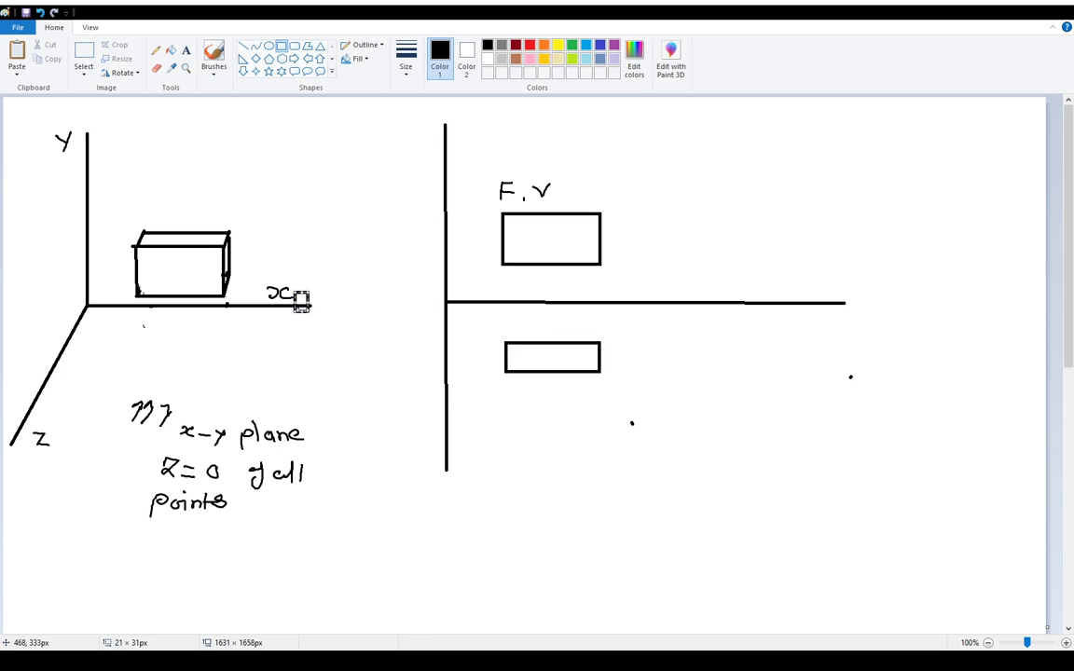
click(317, 297)
key(ctrl+z)
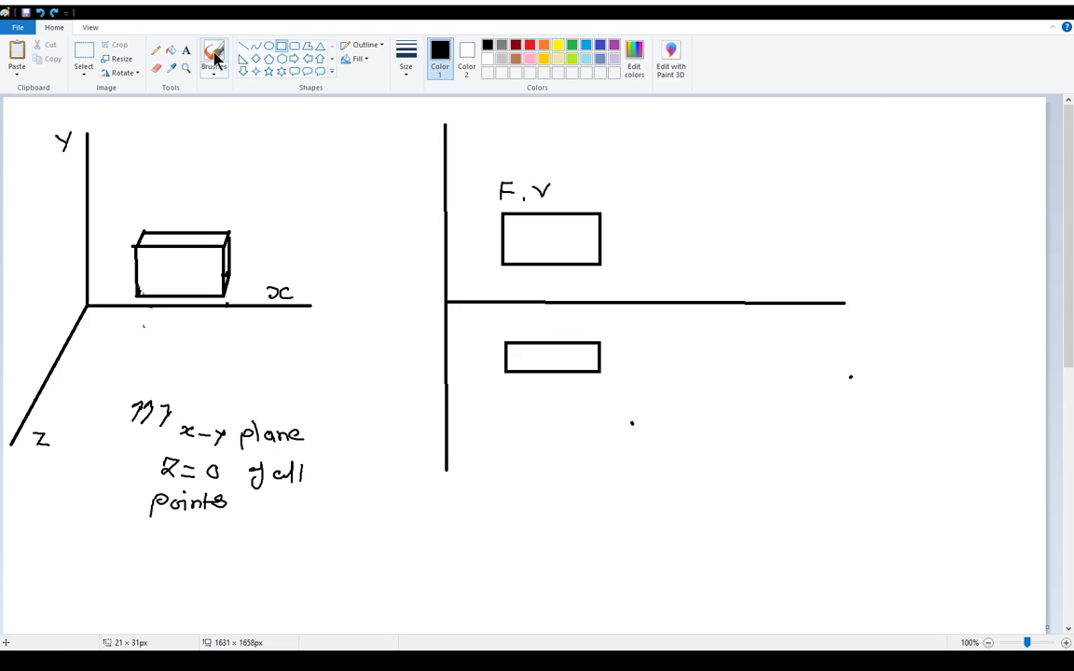
Brush a curved '90°' rotation arrow at the x axis, downward arrows over the box, and a note.
click(215, 57)
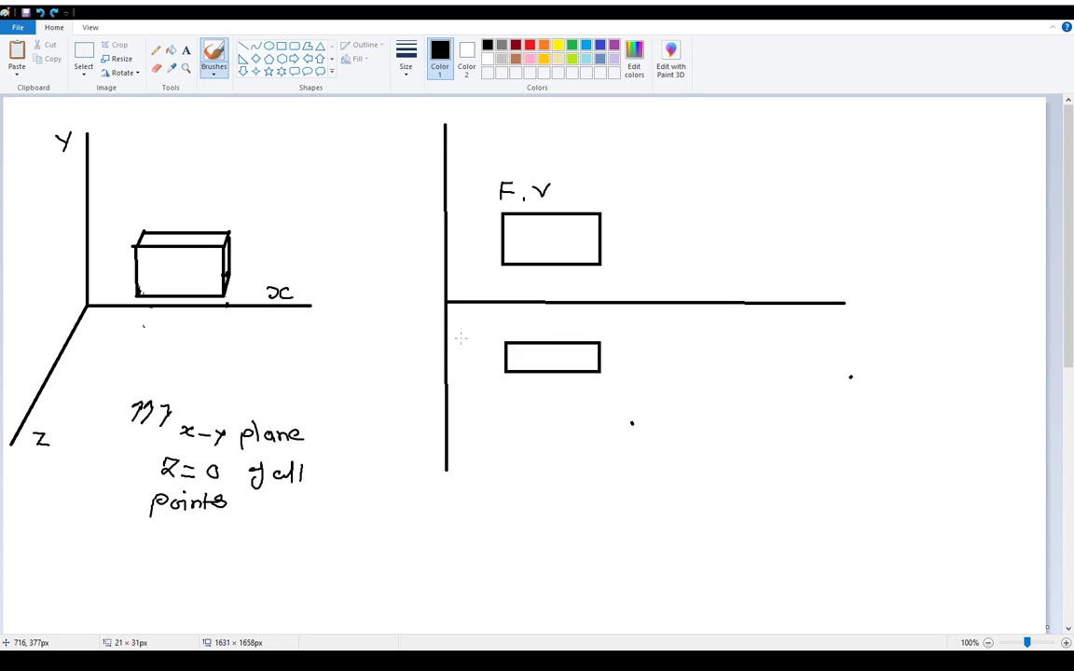
drag(321, 290, 314, 321)
mouse_move(332, 312)
mouse_down()
mouse_move(328, 325)
mouse_move(355, 304)
mouse_up()
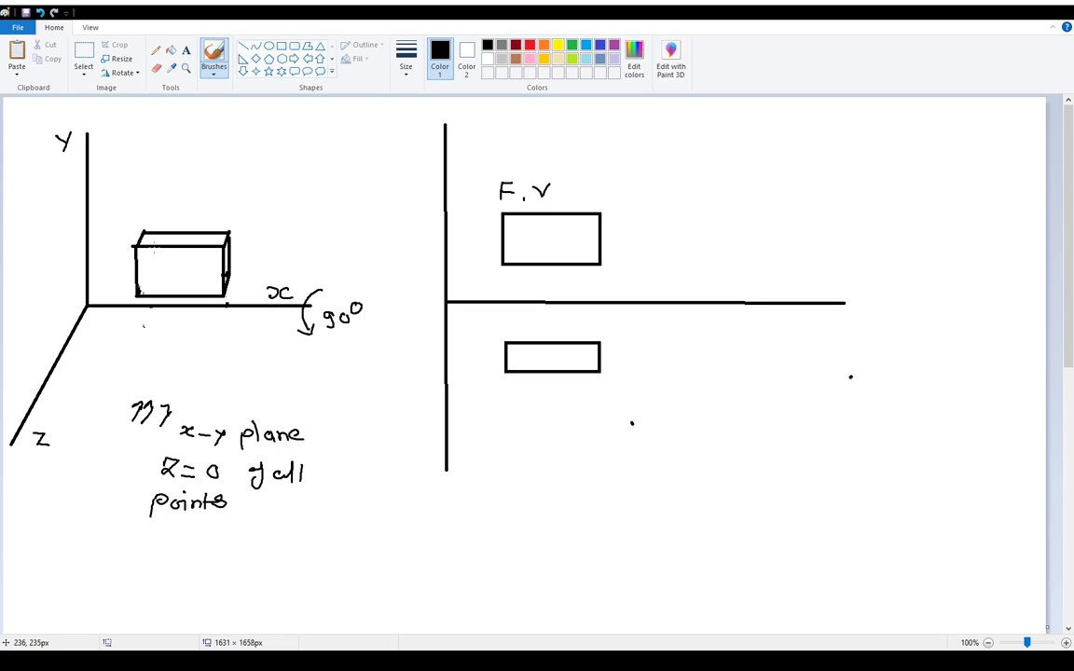
mouse_move(161, 219)
mouse_down()
mouse_move(162, 235)
mouse_move(210, 224)
mouse_up()
mouse_move(102, 382)
mouse_down()
mouse_move(100, 393)
mouse_move(99, 378)
mouse_move(136, 369)
mouse_up()
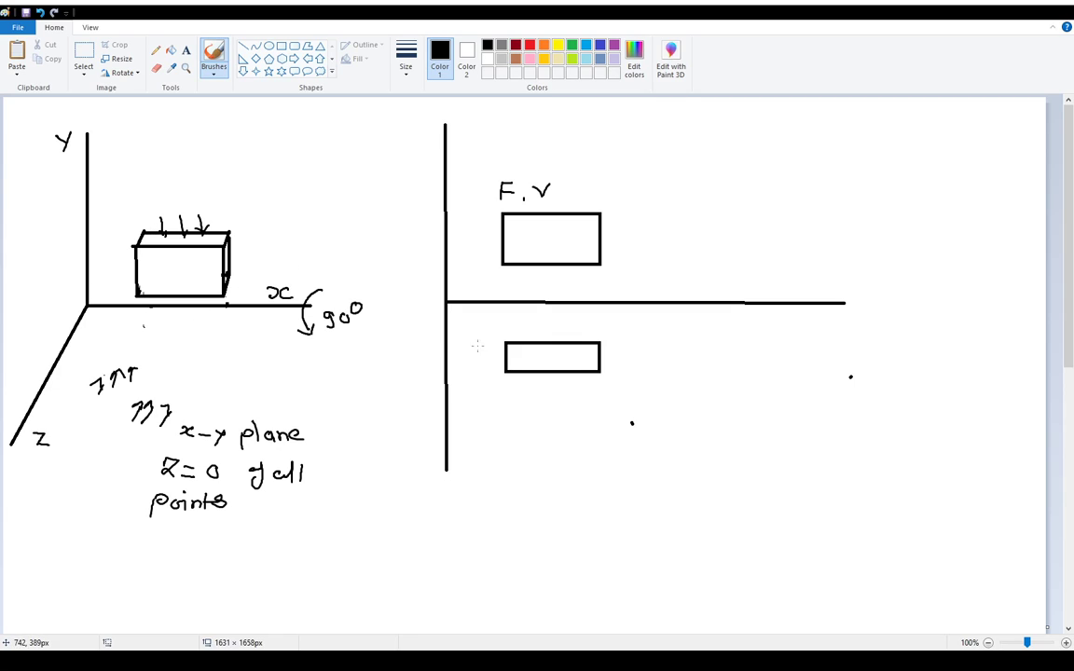
Tick the lower rectangle, label it 'T.V', and write 'R', circled 90 and 'Z=0' beside it.
drag(462, 358, 488, 354)
drag(464, 372, 473, 377)
mouse_move(693, 349)
mouse_down()
mouse_move(692, 369)
mouse_move(745, 371)
mouse_move(735, 382)
mouse_move(750, 360)
mouse_up()
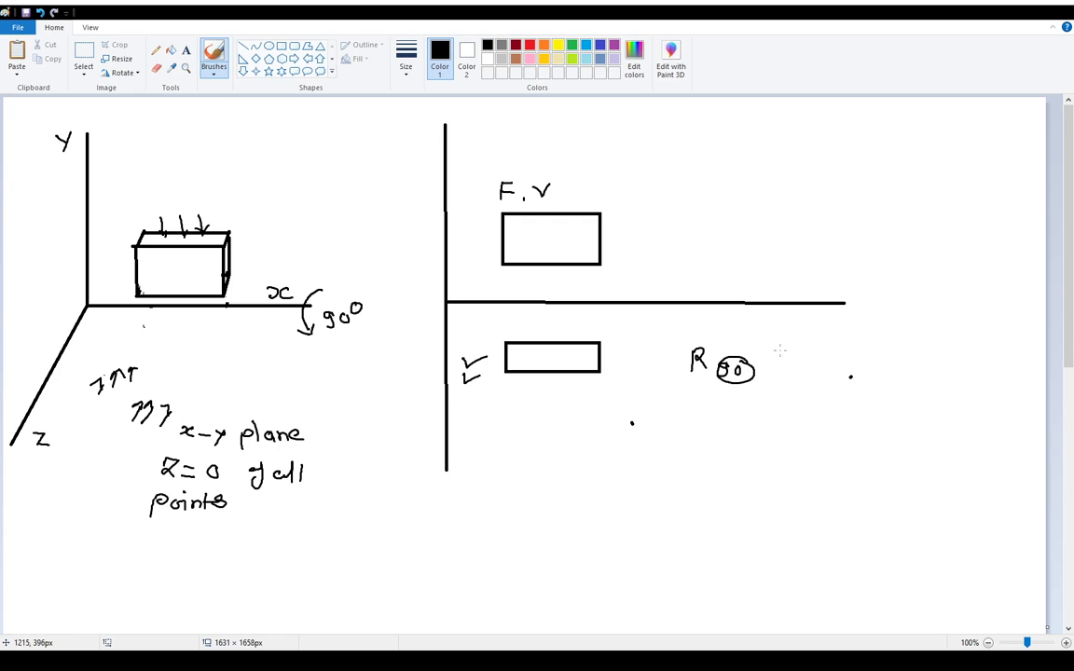
mouse_move(782, 351)
mouse_down()
mouse_move(800, 369)
mouse_move(815, 363)
mouse_up()
mouse_move(501, 399)
mouse_down()
mouse_move(520, 399)
mouse_move(511, 416)
mouse_move(555, 400)
mouse_up()
click(523, 414)
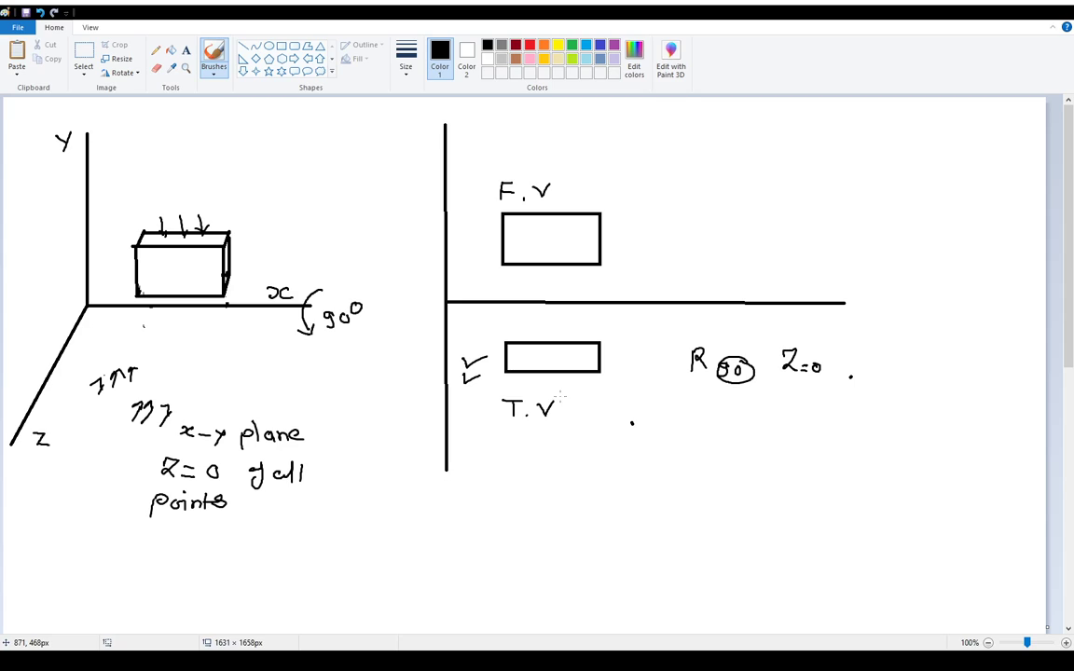
Drag a rectangular selection around the entire sketch, from the 3D axes to the T.V view.
click(83, 58)
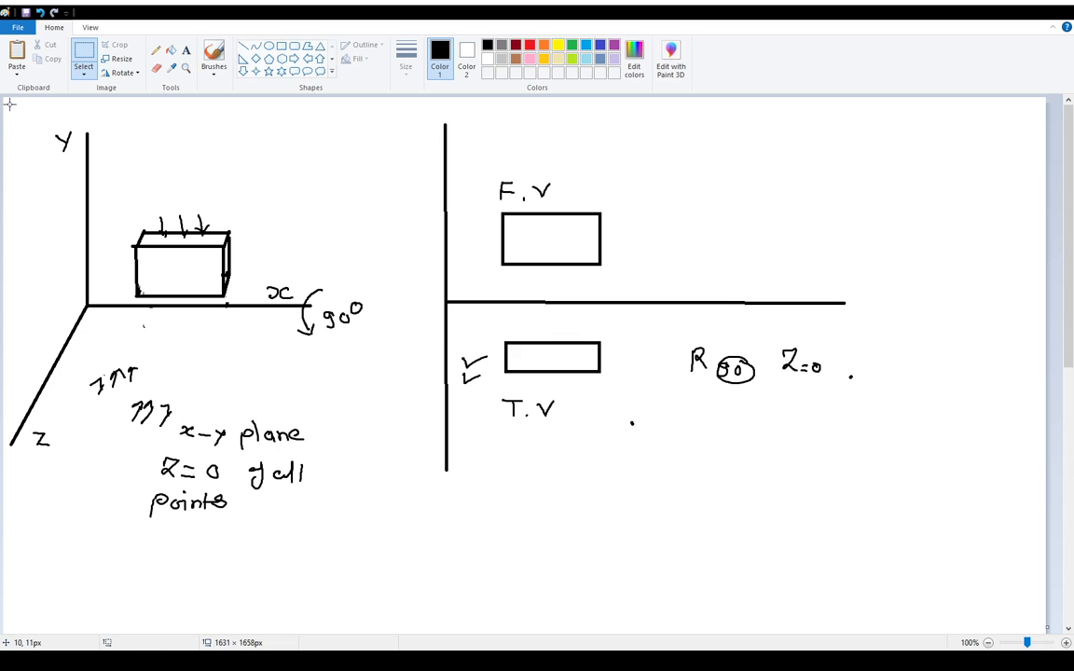
mouse_move(9, 104)
mouse_down()
mouse_move(726, 525)
mouse_move(880, 527)
mouse_up()
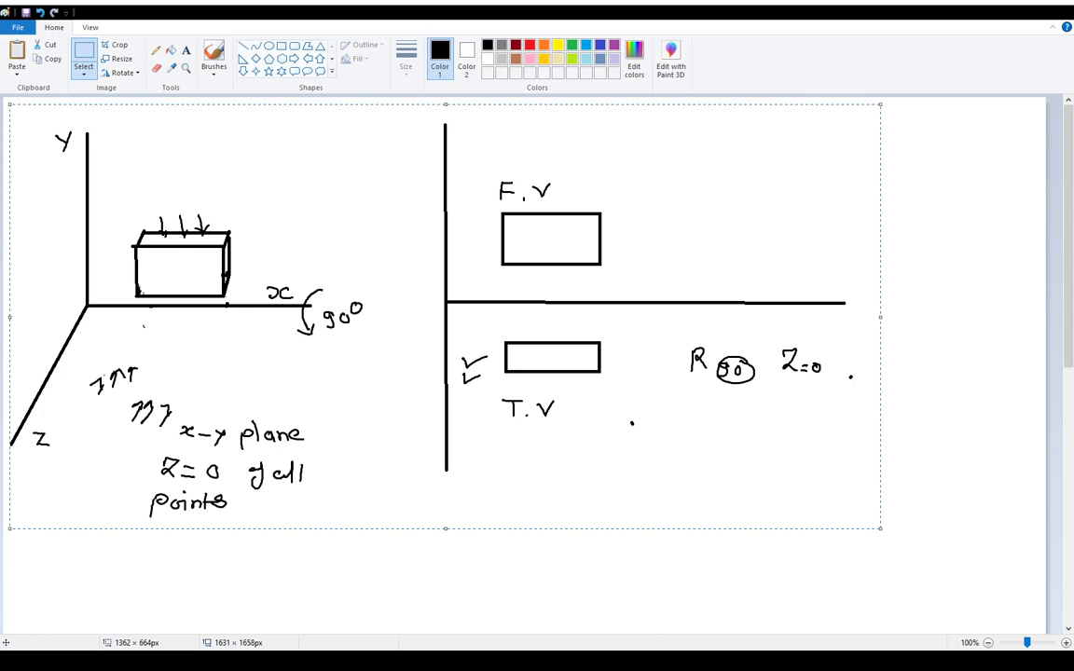
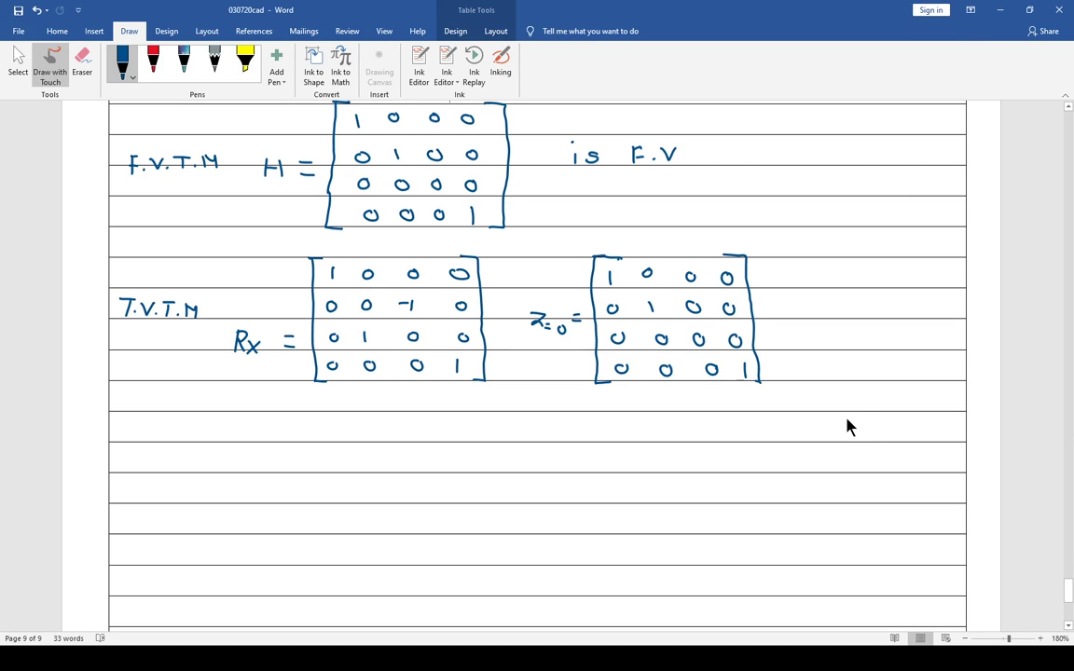
Begin the top-view formula by inking 'H' and 'Z0' below the T.V.T.M matrices.
scroll(695, 477, up, 2)
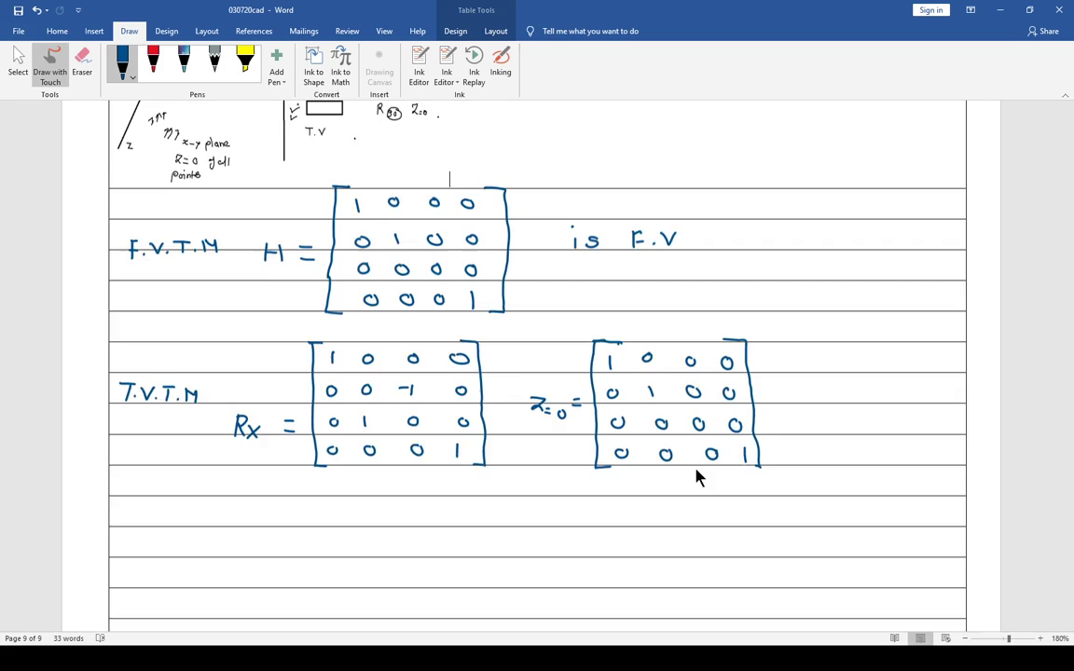
scroll(695, 477, up, 1)
scroll(695, 477, up, 1)
scroll(695, 477, up, 1)
scroll(696, 478, up, 2)
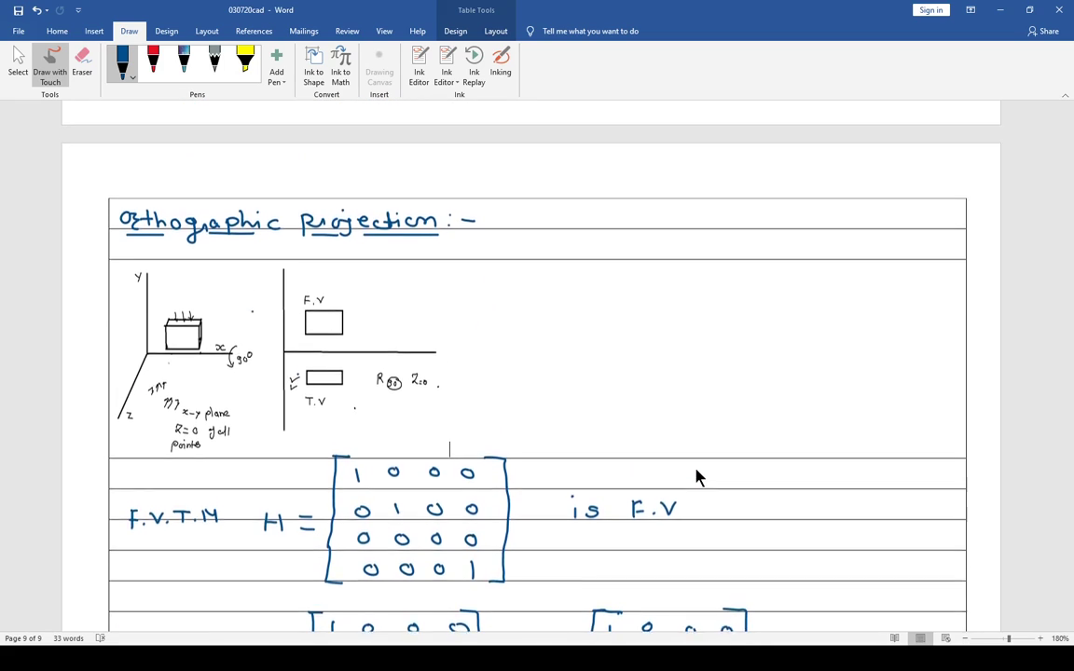
scroll(695, 477, up, 3)
scroll(695, 477, up, 4)
scroll(643, 480, up, 1)
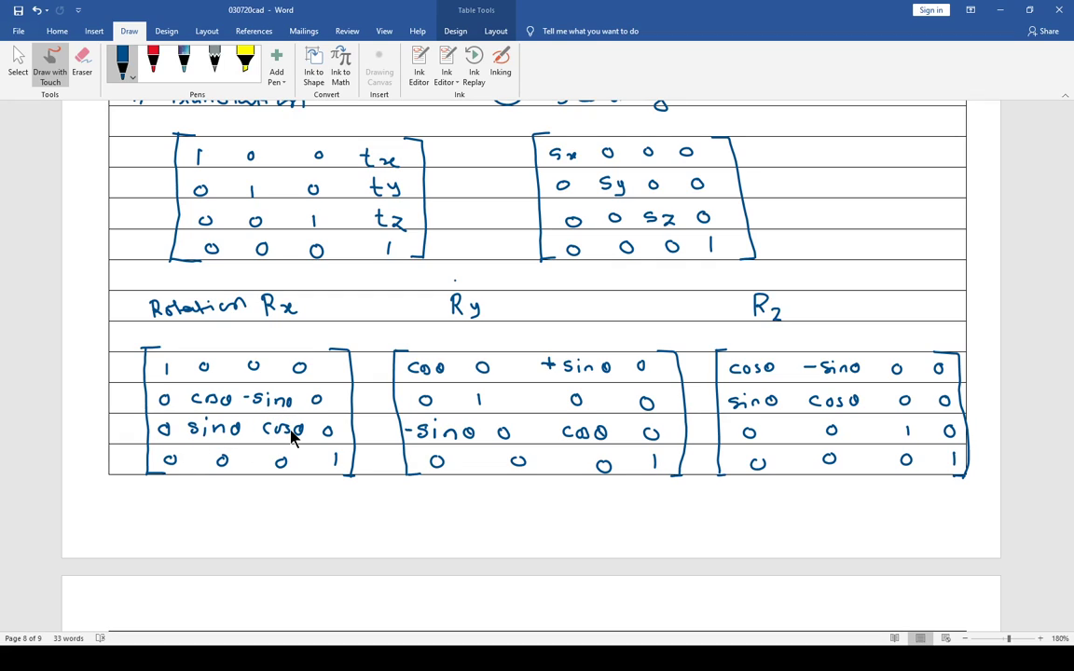
scroll(291, 438, down, 1)
scroll(290, 438, down, 3)
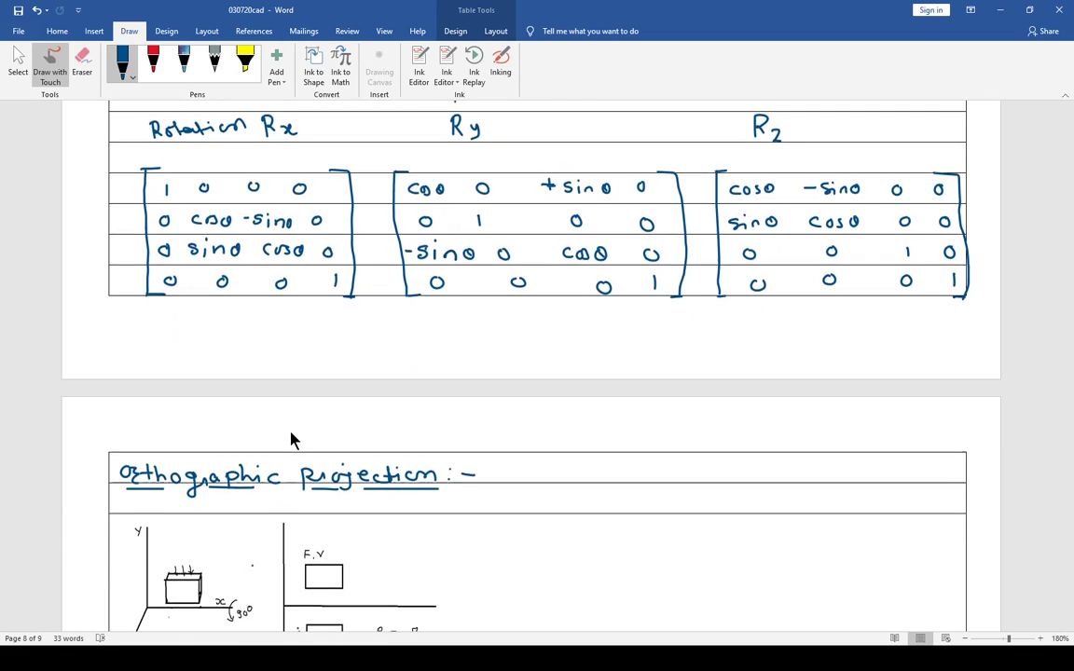
scroll(291, 438, down, 2)
scroll(292, 442, down, 3)
scroll(292, 453, down, 2)
scroll(292, 466, down, 2)
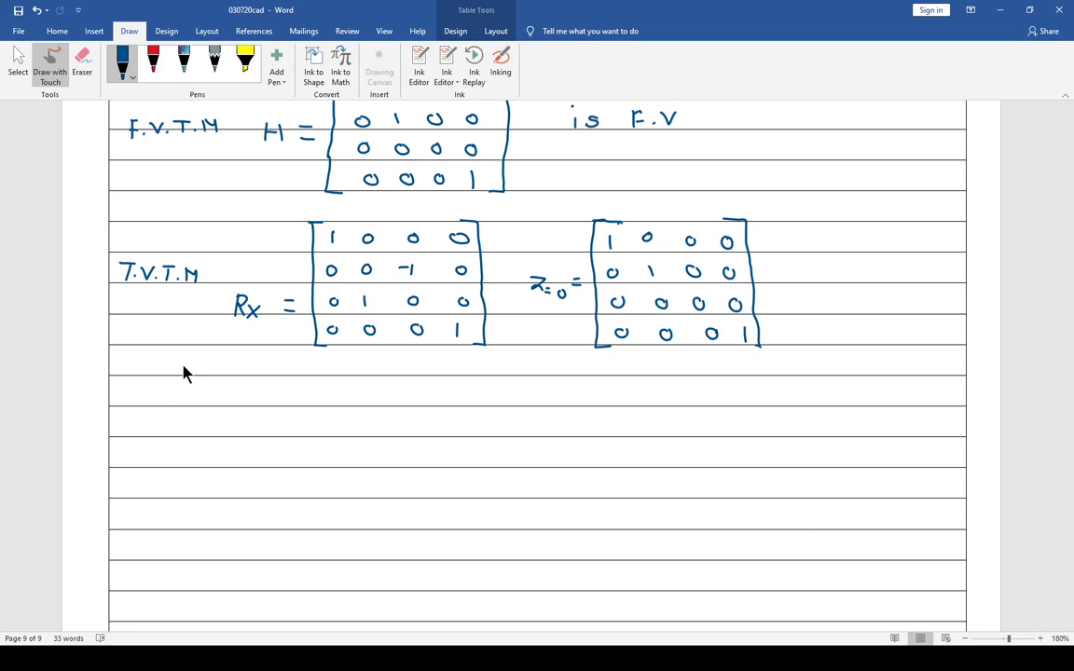
mouse_move(158, 386)
mouse_down()
mouse_move(157, 403)
mouse_move(170, 394)
mouse_up()
drag(170, 386, 169, 403)
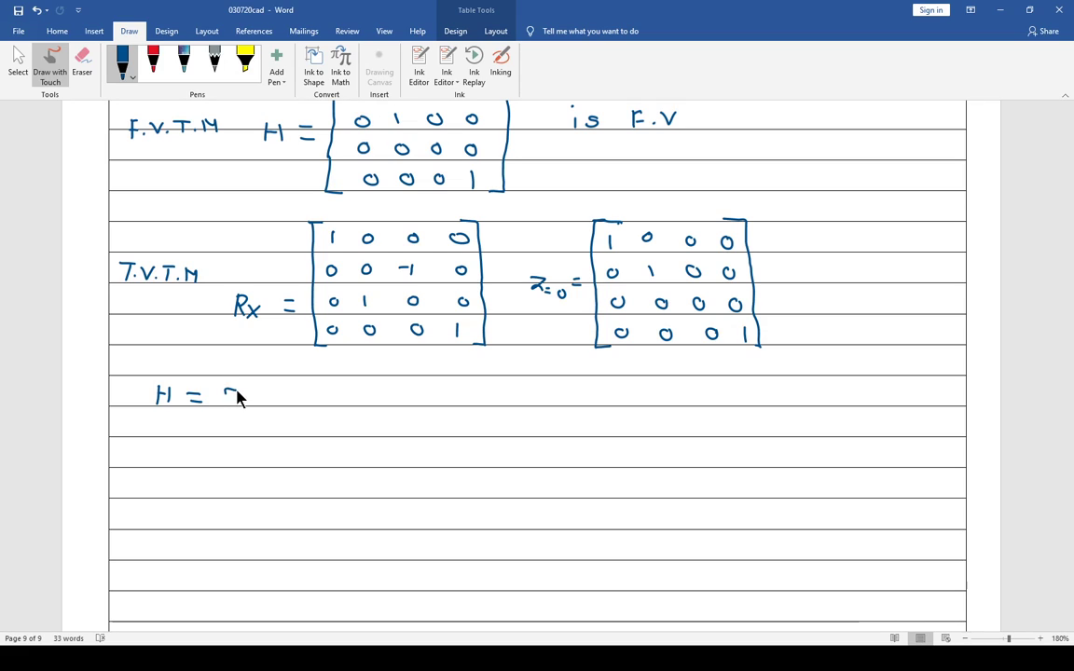
drag(236, 407, 245, 406)
drag(252, 406, 262, 411)
Bracket Z0, add the [Rx] term, and finish with '→ Top view'.
drag(216, 378, 214, 411)
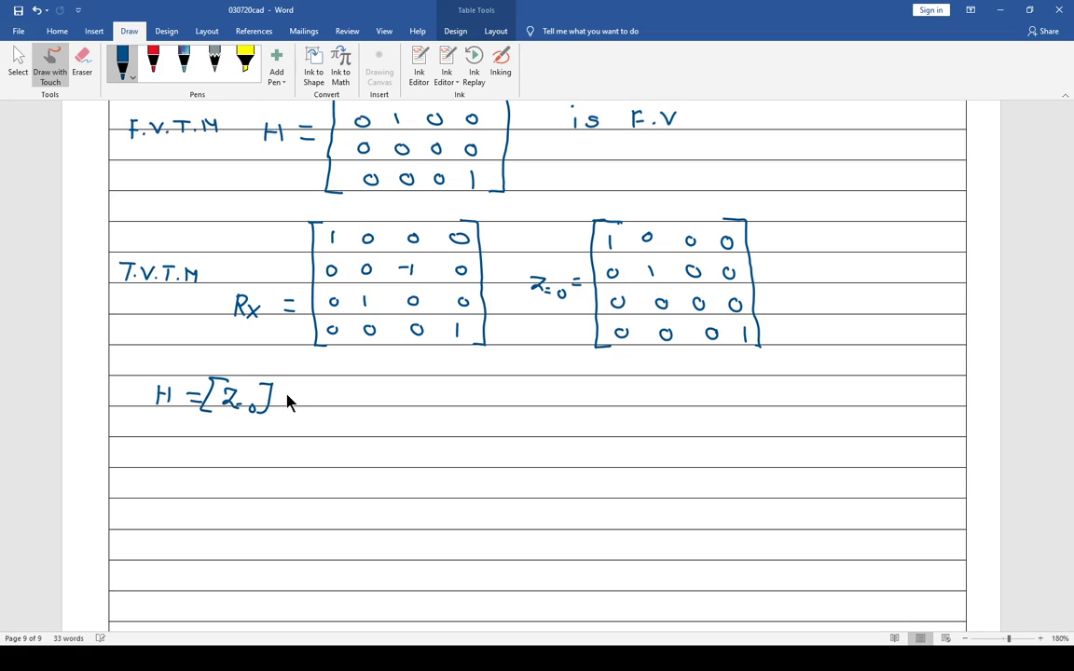
drag(284, 382, 296, 409)
mouse_move(300, 386)
mouse_down()
mouse_move(300, 407)
mouse_move(345, 396)
mouse_up()
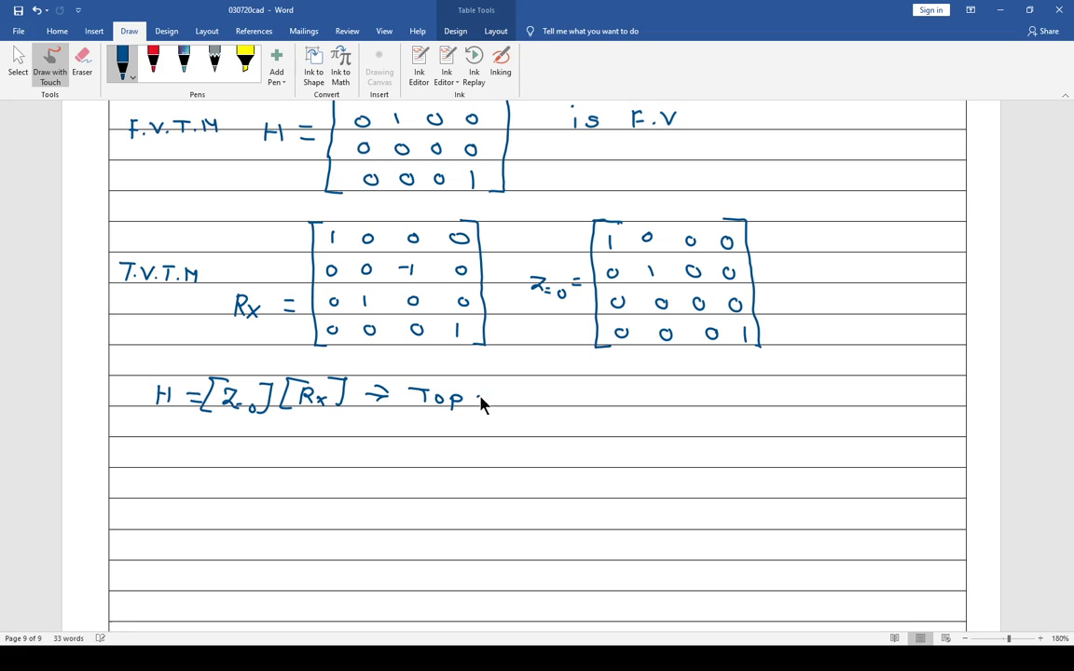
drag(480, 398, 538, 399)
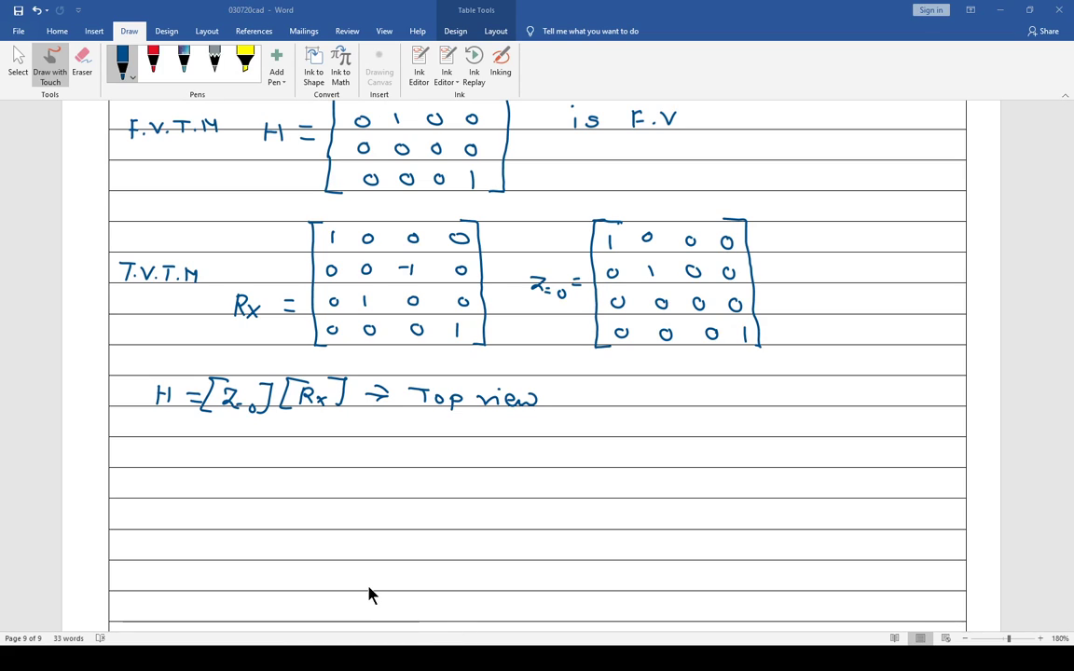
In Paint, brush a left-pointing arrow above the x-axis.
key(alt+Tab)
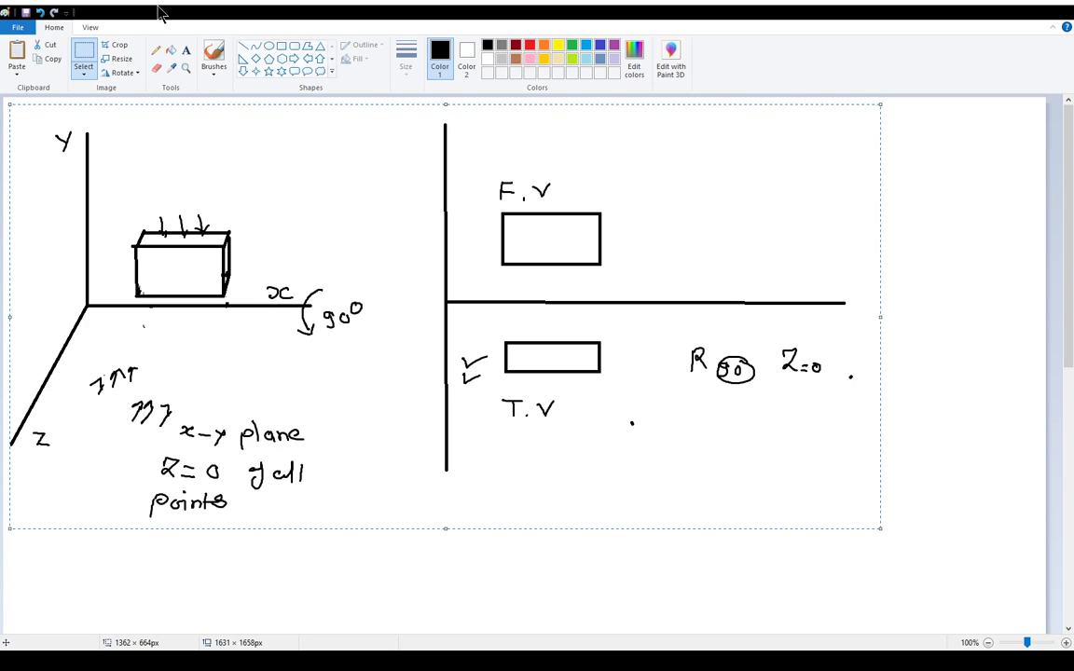
click(243, 46)
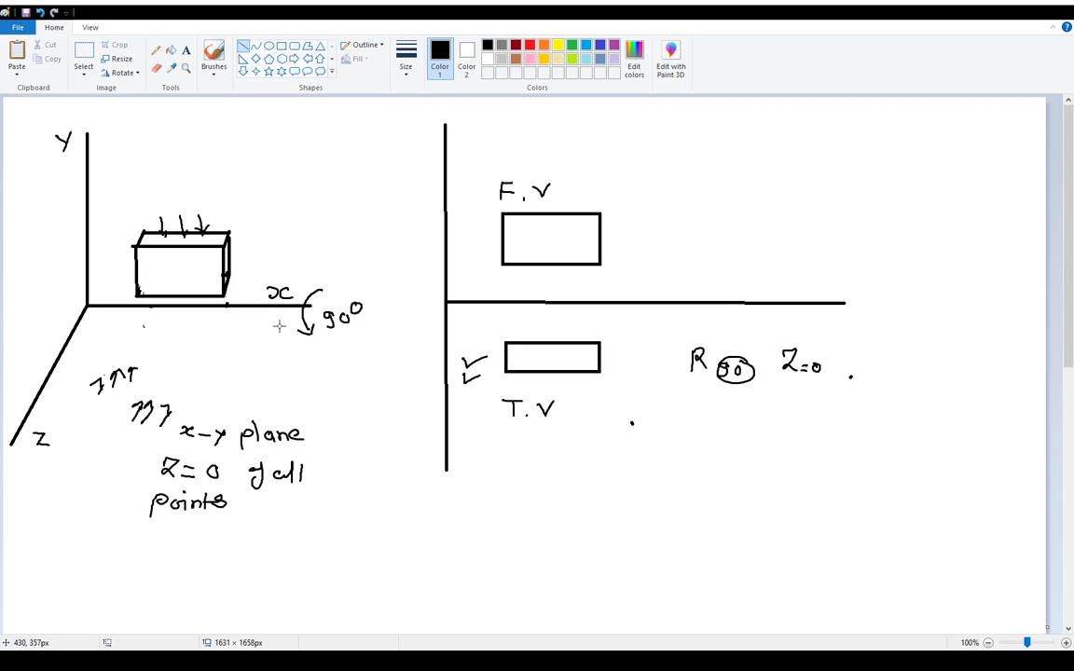
click(213, 58)
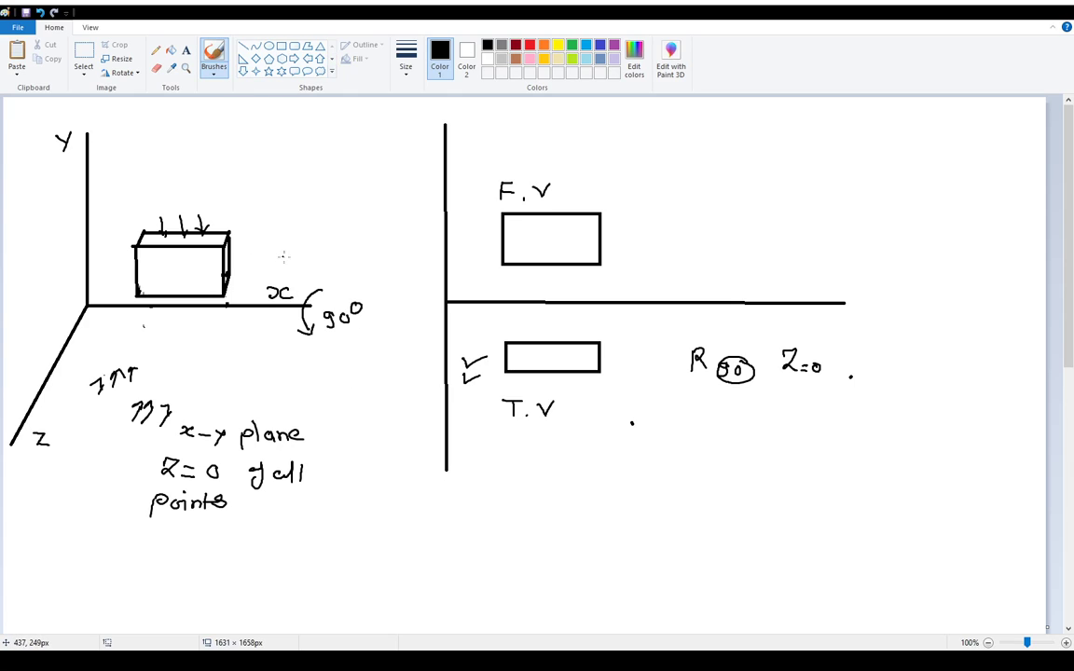
mouse_move(275, 257)
mouse_down()
mouse_move(305, 258)
mouse_move(284, 264)
mouse_move(288, 272)
mouse_up()
Draw a tall thin rectangle to the right of the F.V label.
click(281, 47)
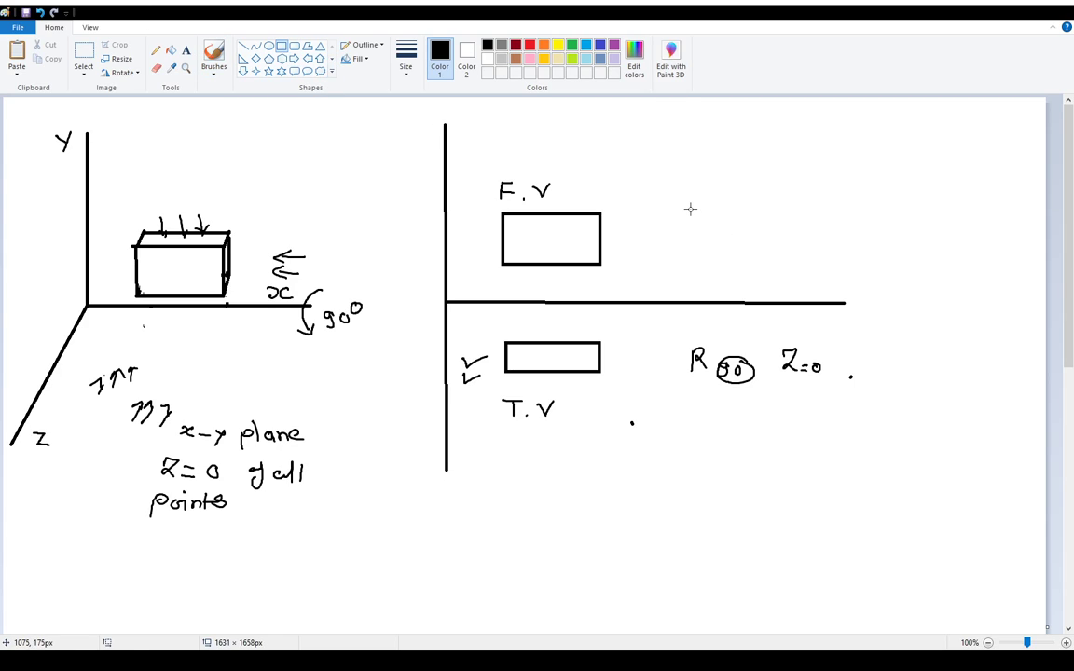
drag(690, 209, 718, 265)
click(781, 277)
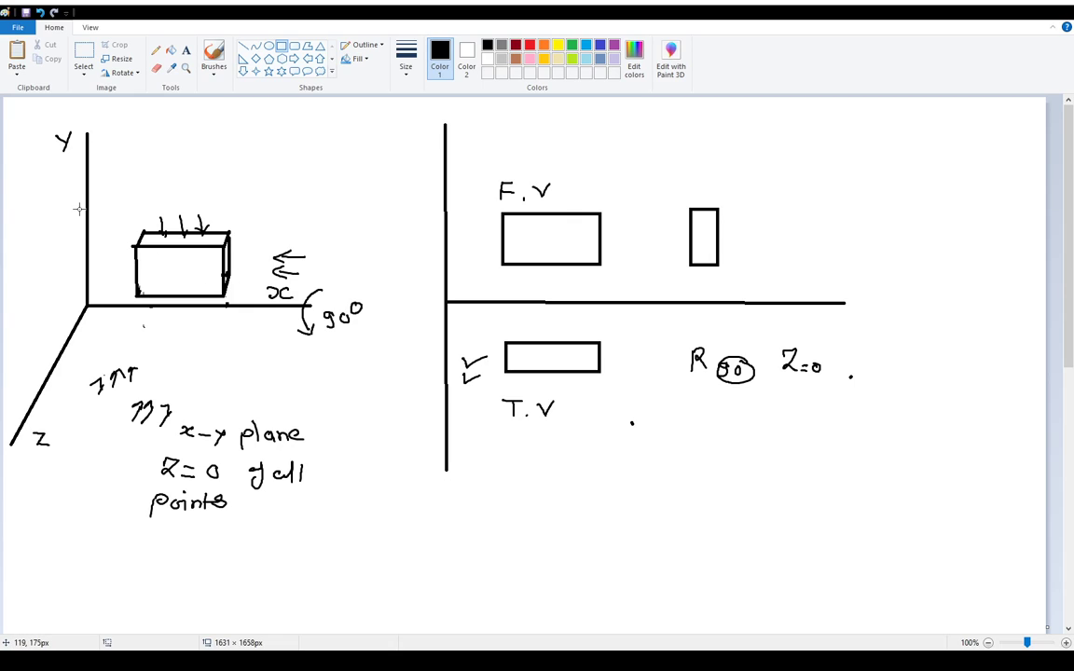
Brush a curved rotation arrow with an arrowhead around the Y axis.
click(214, 56)
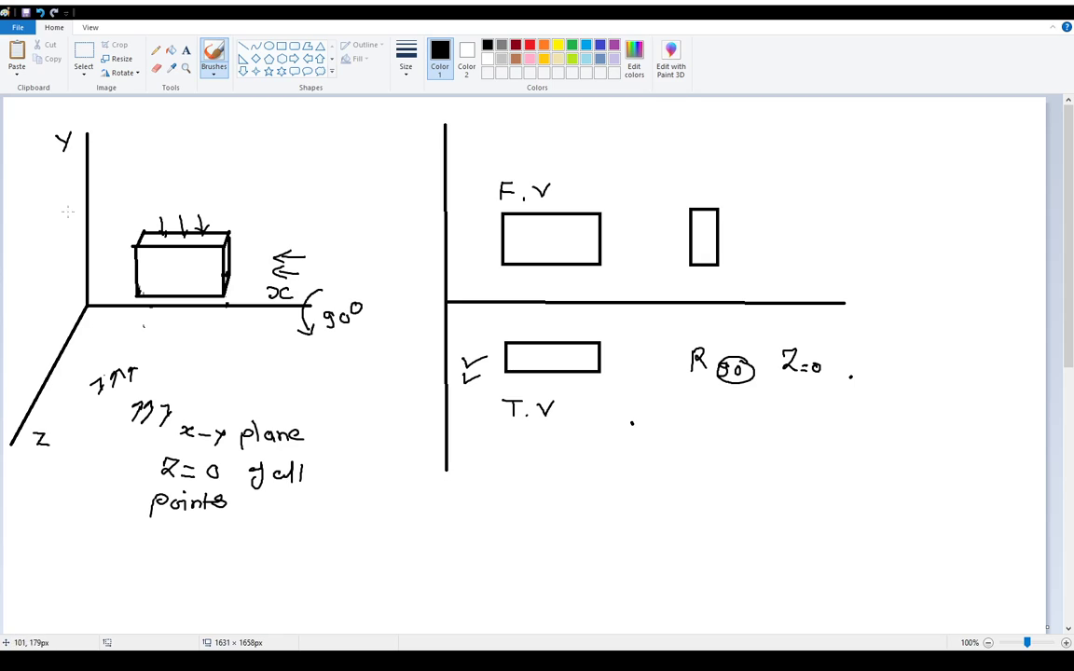
drag(67, 215, 106, 198)
drag(96, 198, 111, 206)
Write Ry(-90) and Z = 0 beside the tall rectangle, and subscript the lower R with x.
mouse_move(761, 208)
mouse_down()
mouse_move(761, 227)
mouse_move(761, 217)
mouse_move(779, 244)
mouse_up()
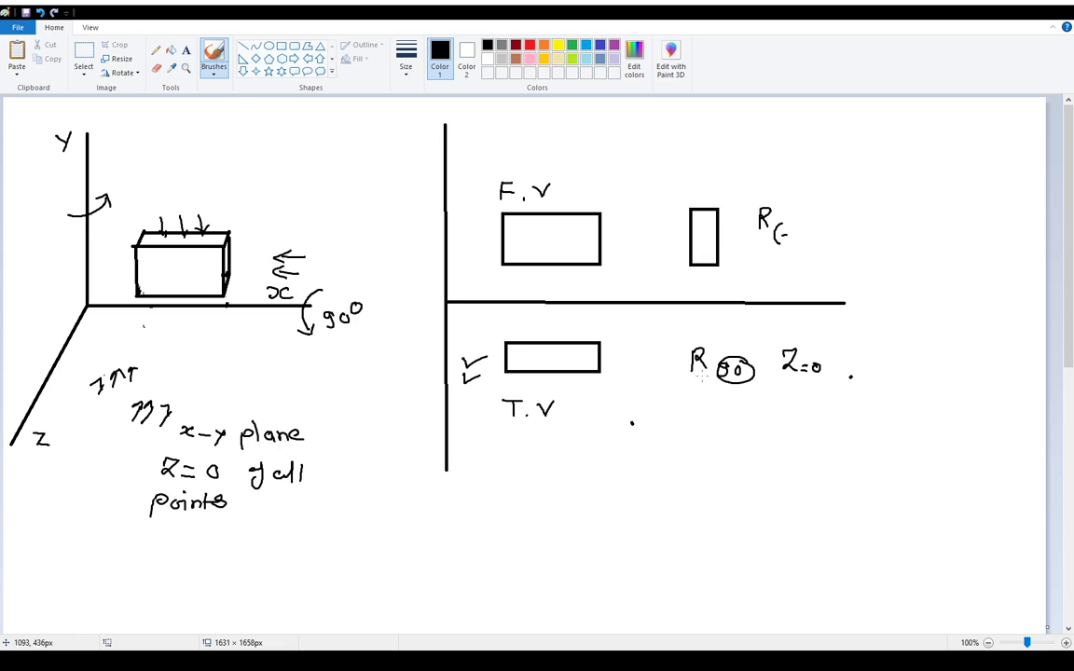
mouse_move(699, 373)
mouse_down()
mouse_move(712, 382)
mouse_move(700, 383)
mouse_up()
mouse_move(763, 230)
mouse_down()
mouse_move(764, 244)
mouse_move(813, 233)
mouse_move(823, 247)
mouse_move(862, 211)
mouse_move(864, 226)
mouse_up()
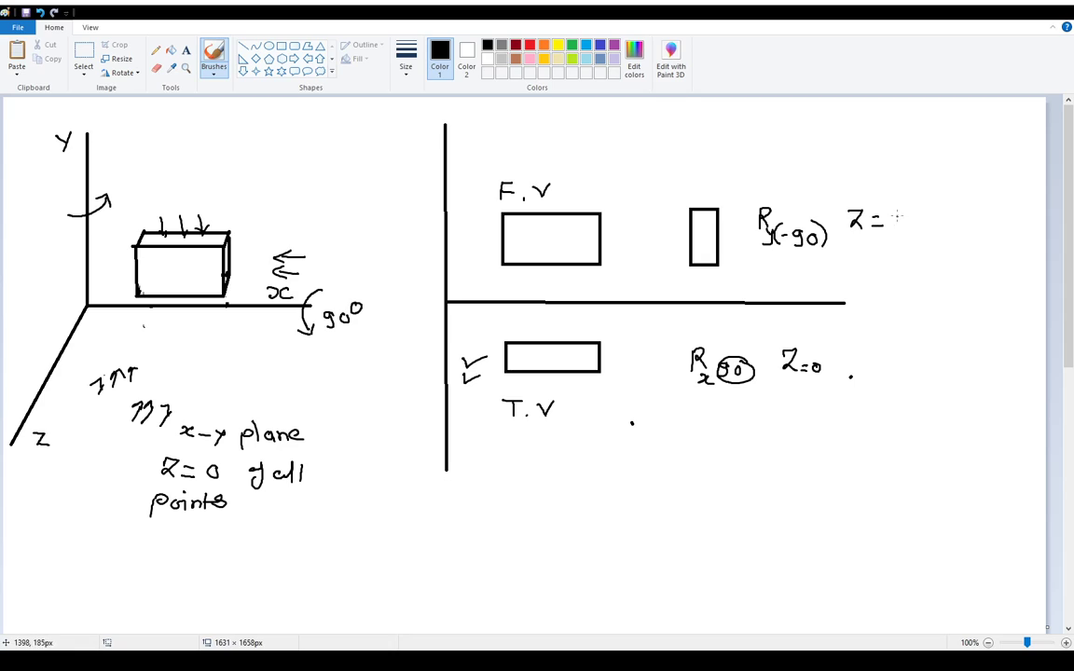
drag(897, 216, 895, 214)
Add the R.S.V label above the Ry(-90) note.
mouse_move(748, 173)
mouse_down()
mouse_move(745, 184)
mouse_move(787, 171)
mouse_up()
click(762, 183)
mouse_move(713, 170)
mouse_down()
mouse_move(706, 191)
mouse_move(726, 189)
mouse_up()
click(734, 185)
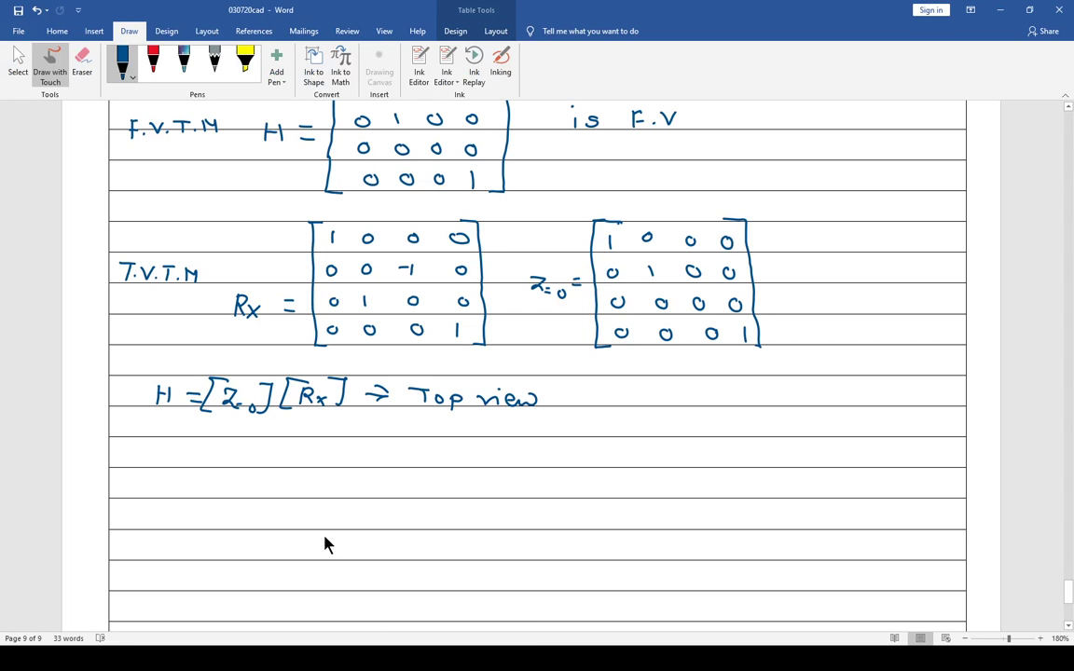
Save the Word notes.
scroll(337, 542, down, 3)
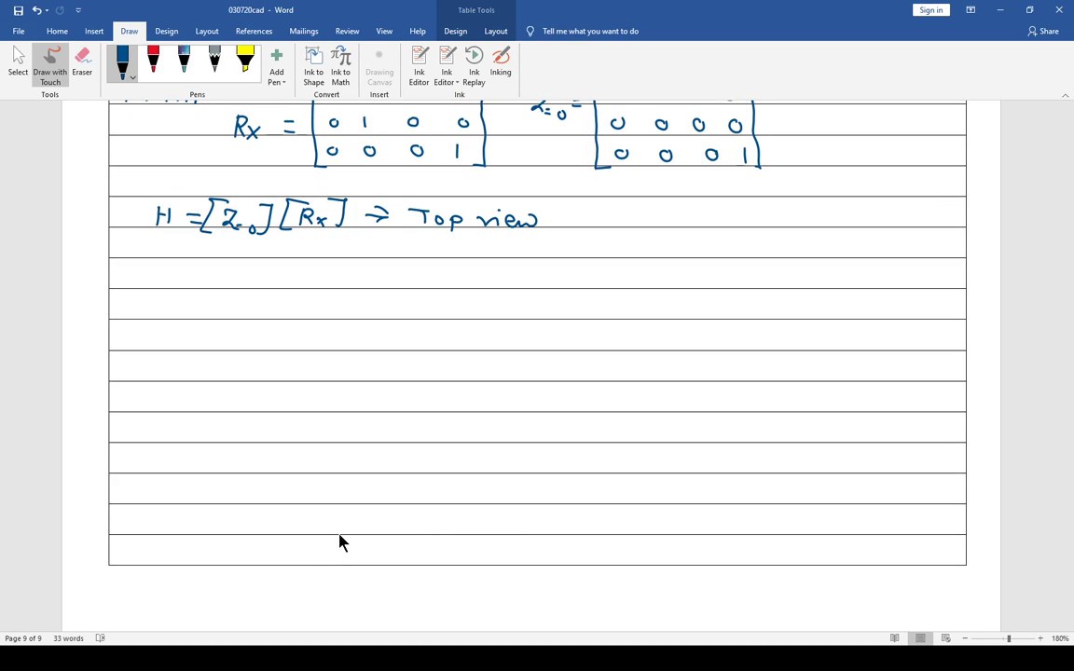
scroll(363, 466, up, 4)
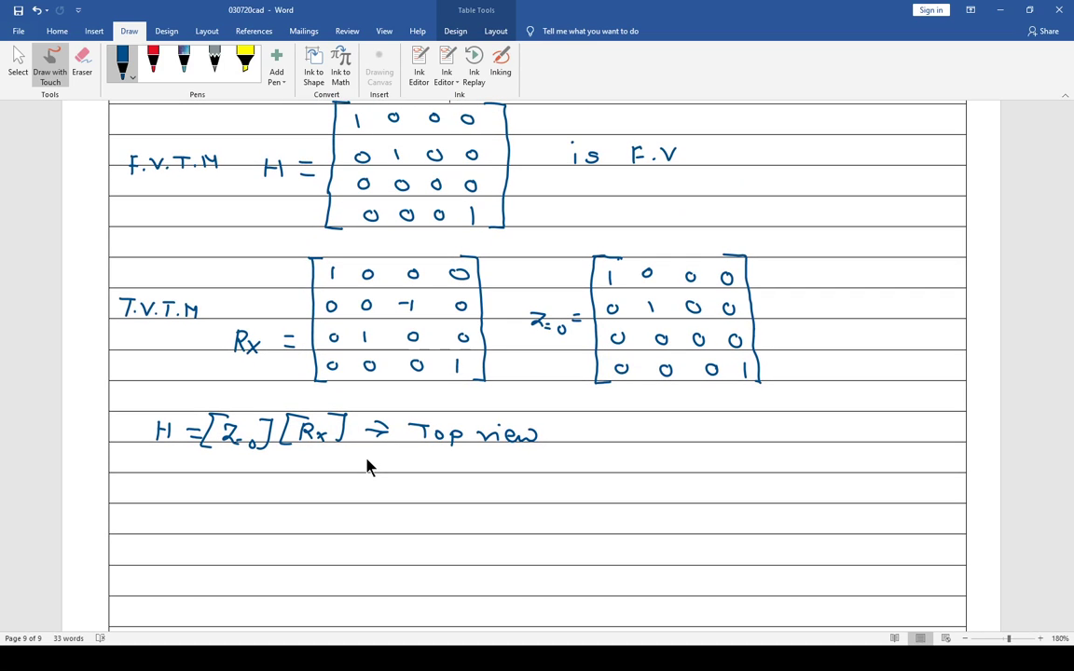
scroll(362, 480, down, 2)
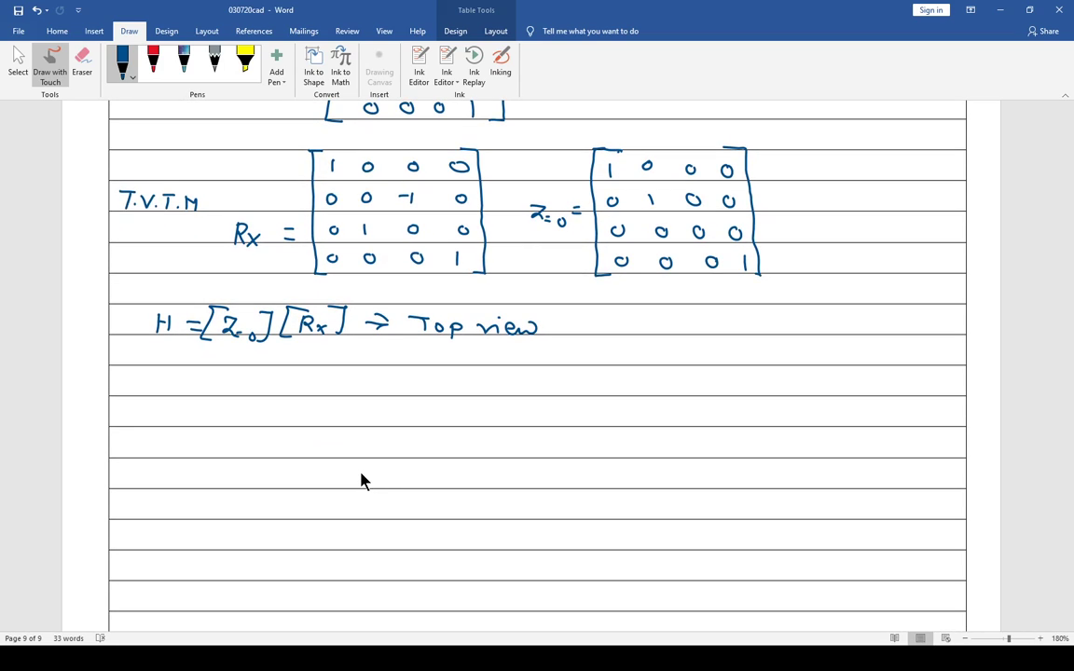
click(18, 9)
Turn on inking and write 'R' on the blank line below the Top view formula.
scroll(288, 466, down, 2)
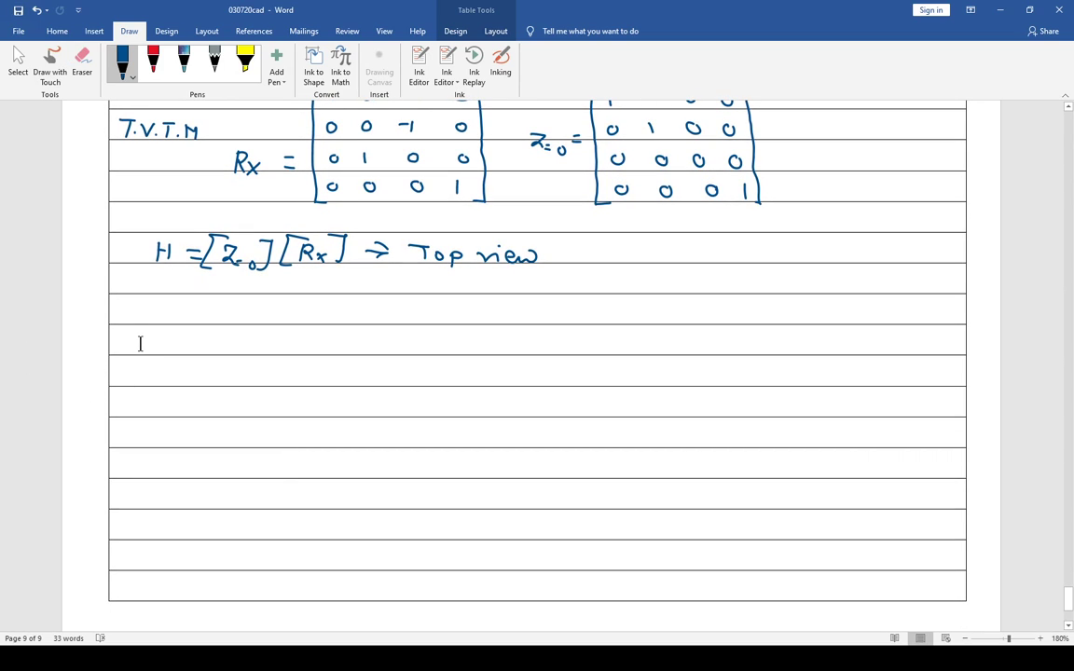
click(49, 63)
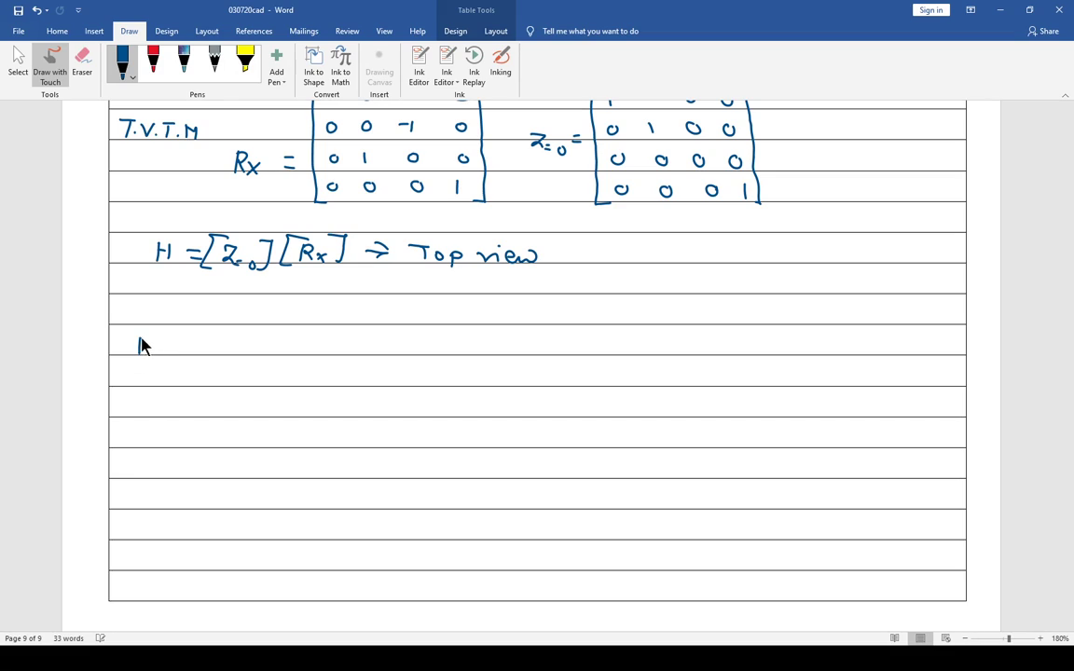
drag(140, 343, 147, 353)
Complete the heading R.H.S.V, write H, and draw the matrix's left bracket.
click(162, 343)
drag(200, 341, 212, 341)
mouse_move(265, 349)
mouse_down()
mouse_move(266, 367)
mouse_move(266, 358)
mouse_up()
mouse_move(300, 310)
mouse_down()
mouse_move(293, 421)
mouse_move(305, 415)
mouse_up()
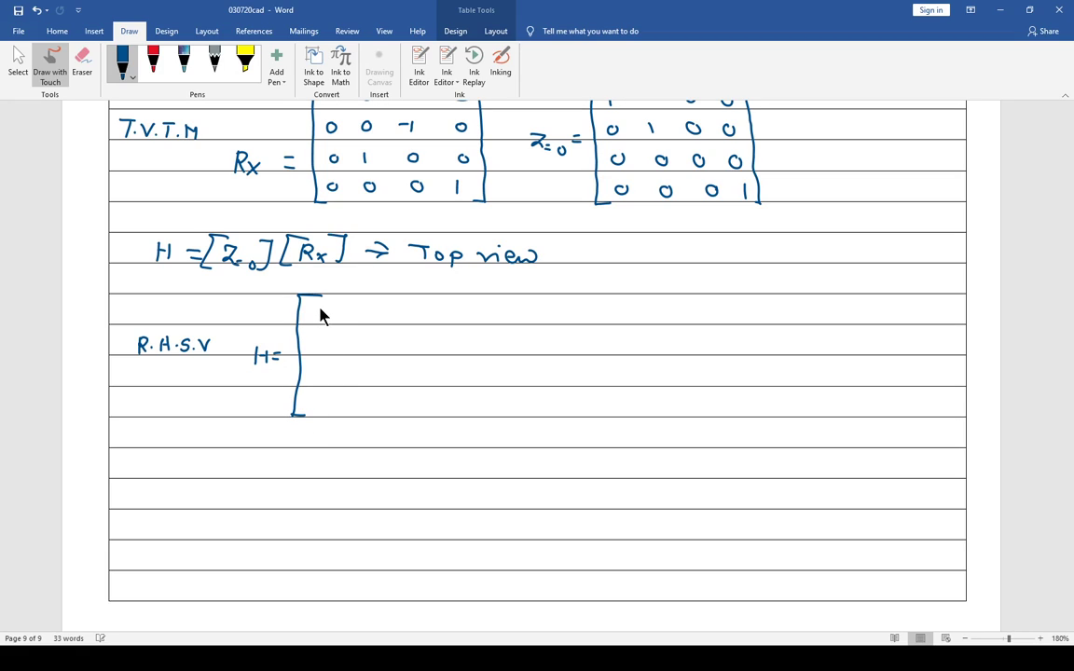
Fill in the four rows of the H matrix, close it, and open a second bracket.
mouse_move(321, 307)
mouse_down()
mouse_move(319, 319)
mouse_move(353, 317)
mouse_up()
drag(417, 310, 417, 320)
mouse_move(323, 342)
mouse_down()
mouse_move(354, 350)
mouse_move(417, 324)
mouse_move(419, 343)
mouse_up()
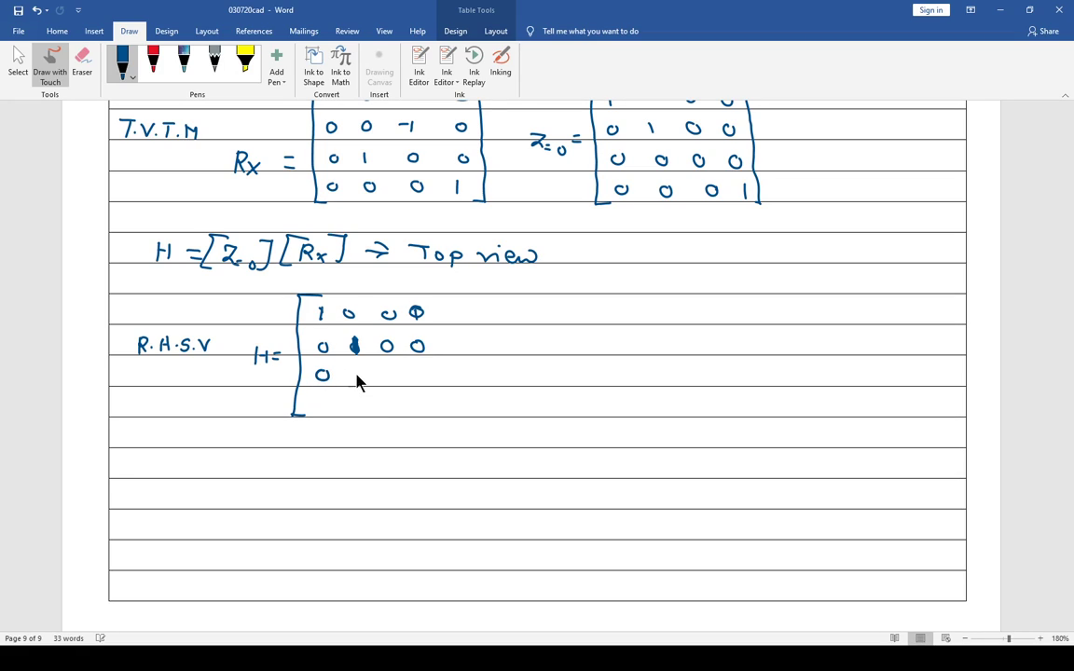
drag(386, 373, 419, 373)
drag(332, 402, 336, 406)
drag(439, 296, 455, 414)
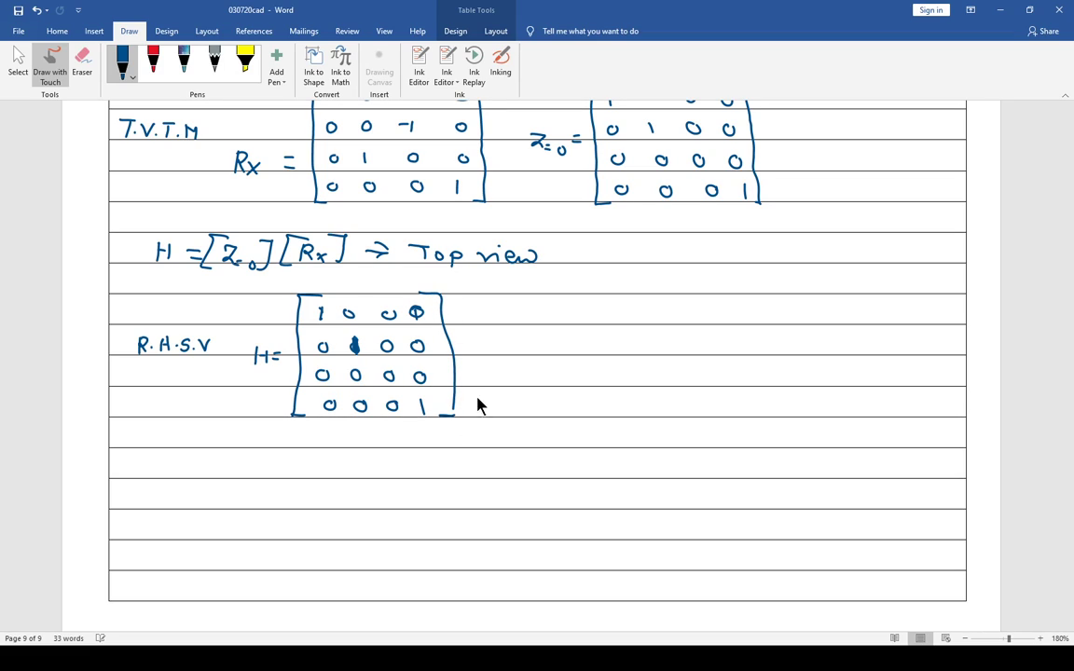
mouse_move(477, 295)
mouse_down()
mouse_move(461, 300)
mouse_move(461, 415)
mouse_up()
scroll(492, 328, up, 2)
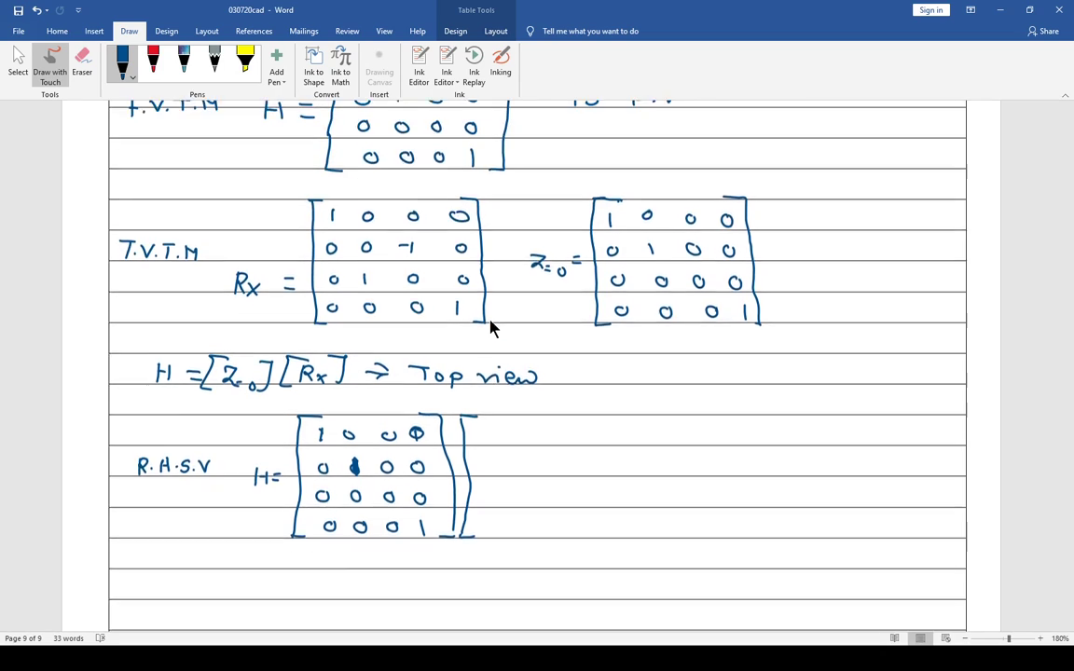
scroll(491, 328, up, 2)
scroll(491, 328, up, 3)
scroll(491, 328, up, 3)
scroll(491, 328, up, 2)
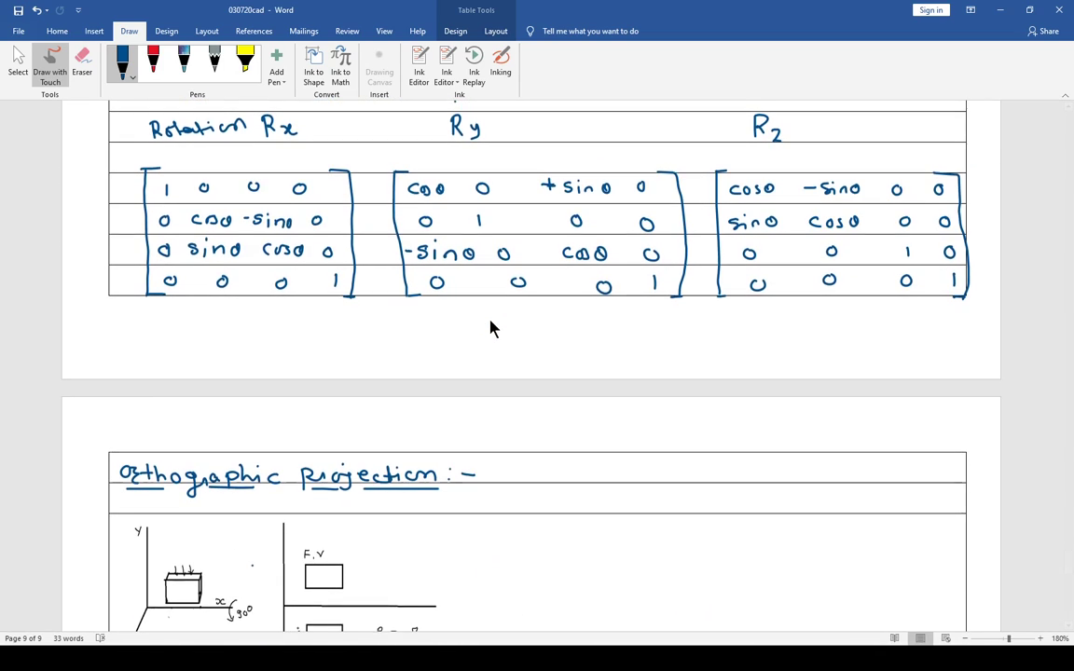
scroll(491, 328, up, 1)
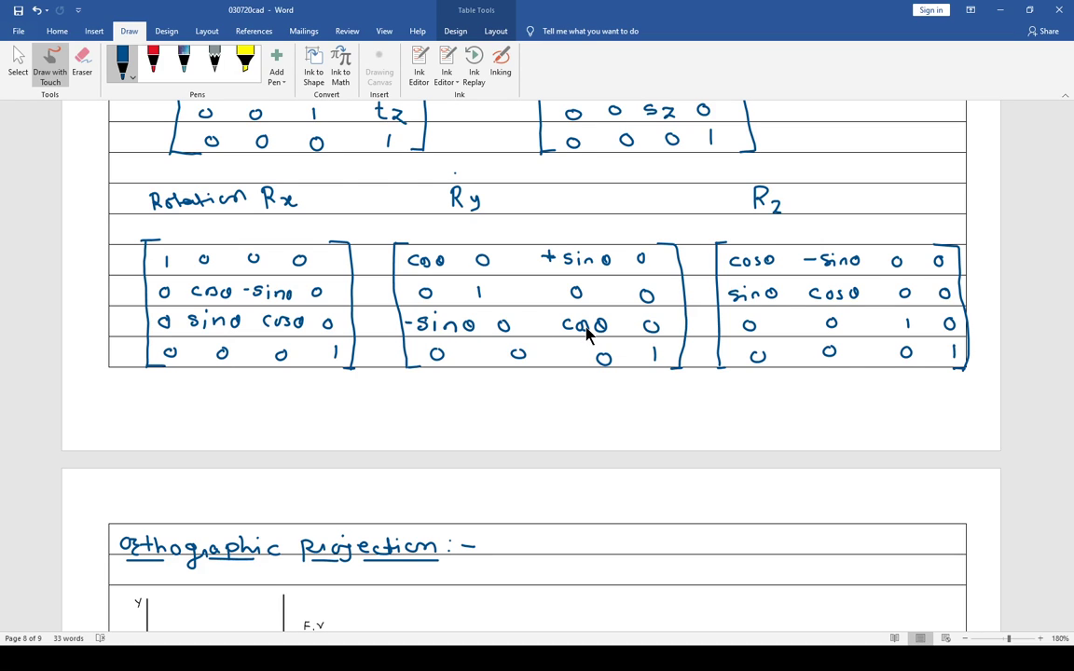
scroll(586, 333, down, 1)
scroll(586, 333, down, 3)
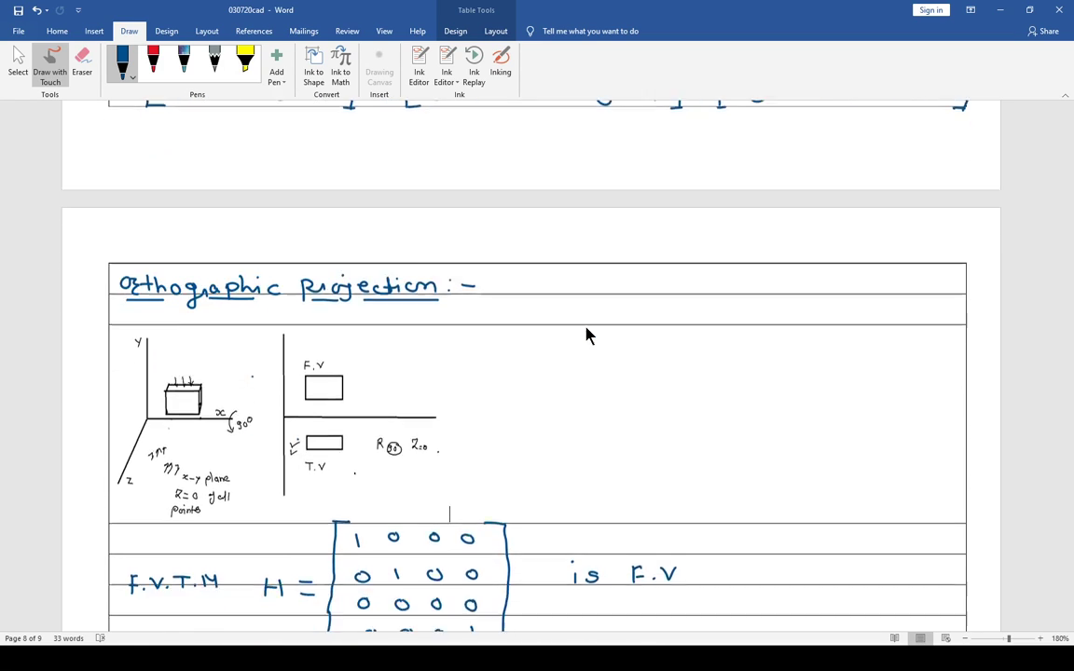
scroll(586, 333, down, 5)
scroll(586, 333, down, 2)
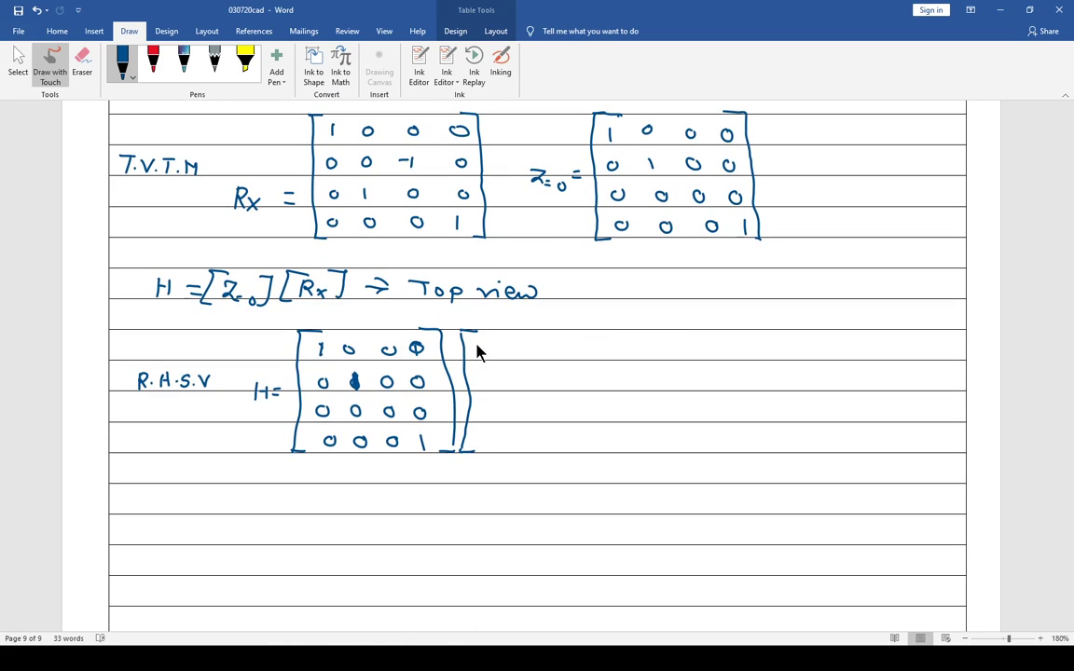
Write the four rows of the Ry matrix and its closing bracket.
drag(487, 345, 624, 342)
drag(490, 372, 622, 386)
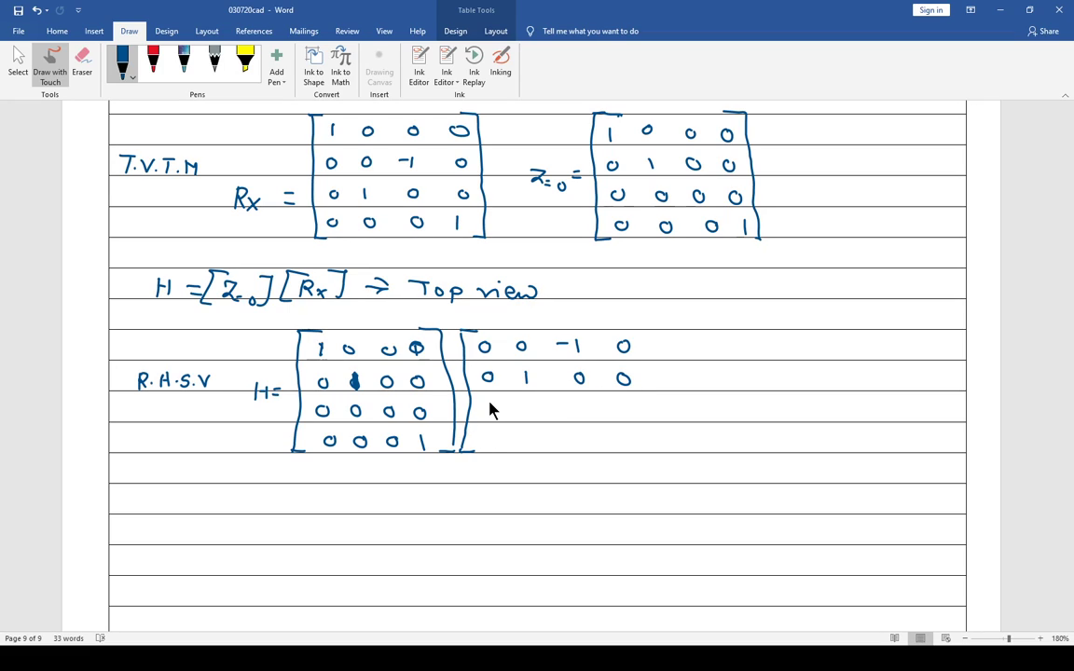
mouse_move(485, 406)
mouse_down()
mouse_move(484, 420)
mouse_move(632, 408)
mouse_up()
drag(496, 438, 636, 450)
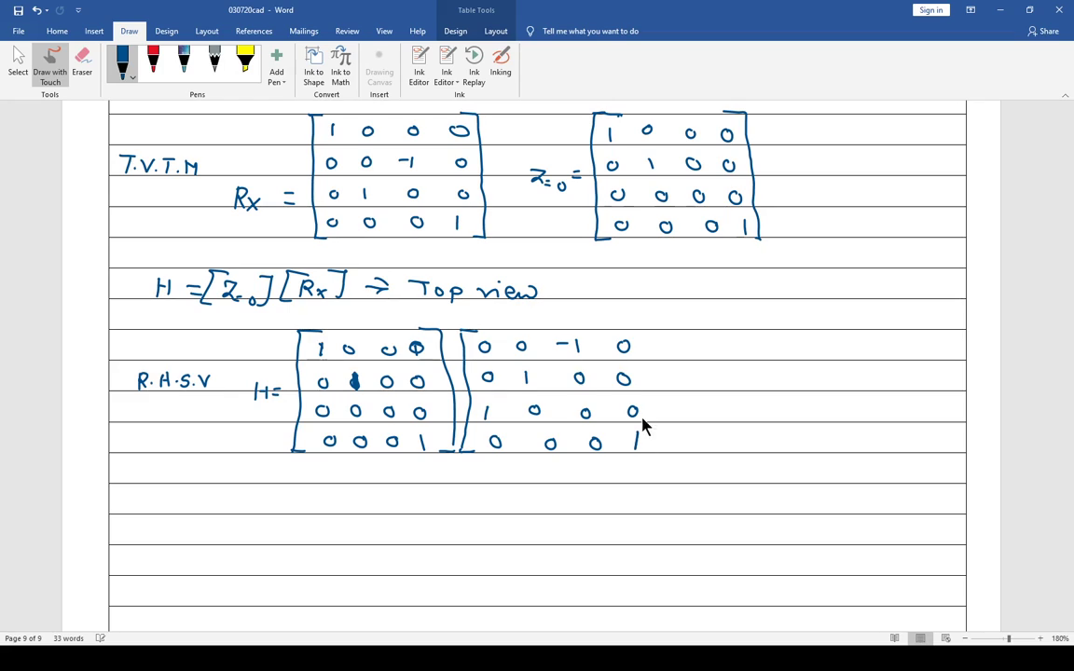
mouse_move(625, 326)
mouse_down()
mouse_move(655, 365)
mouse_move(658, 463)
mouse_up()
Label the matrices Ry and Z=0, and add '→ Right hand side view'.
drag(542, 310, 552, 327)
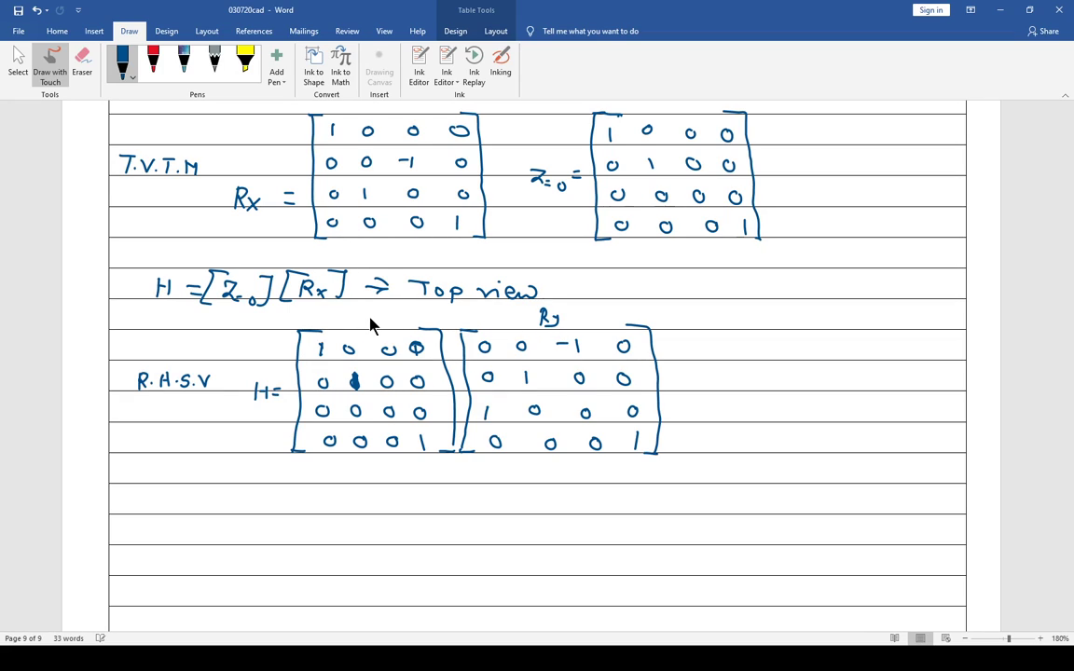
mouse_move(355, 308)
mouse_down()
mouse_move(368, 321)
mouse_move(383, 317)
mouse_up()
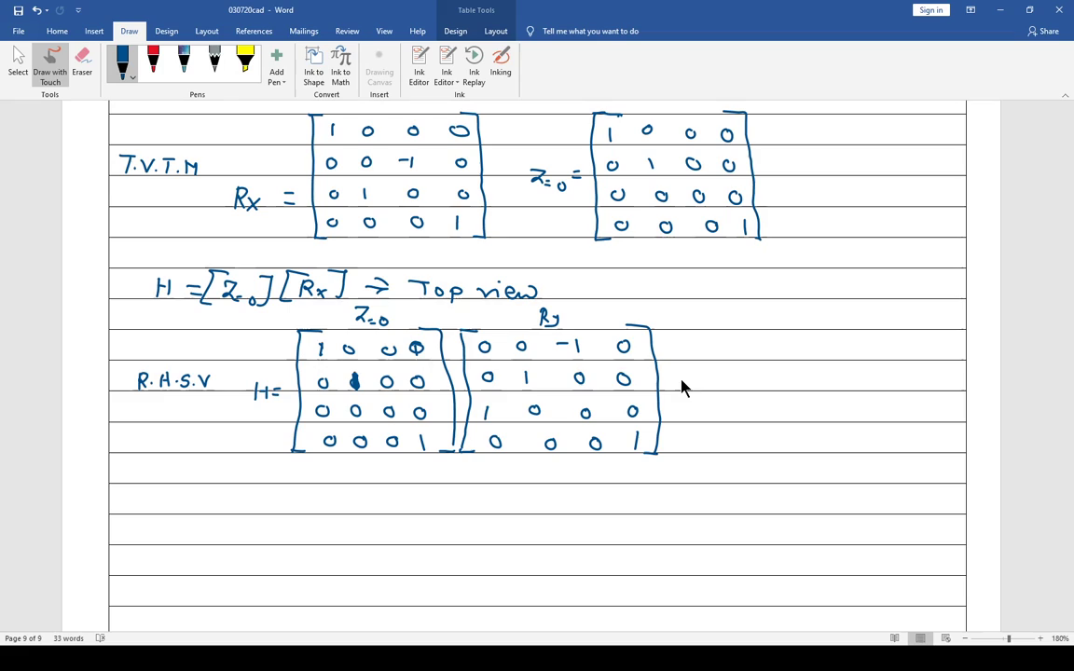
mouse_move(679, 379)
mouse_down()
mouse_move(731, 391)
mouse_move(912, 376)
mouse_move(918, 387)
mouse_move(941, 376)
mouse_up()
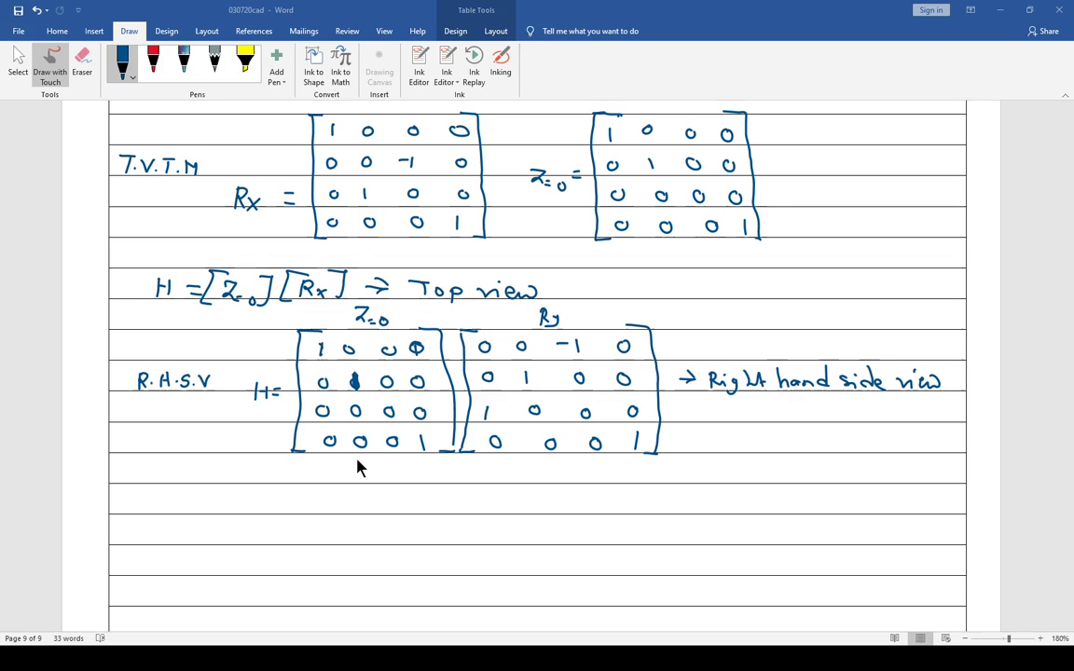
Save the notes and scroll down to the empty ruled lines below the R.H.S.V formula.
scroll(385, 459, down, 1)
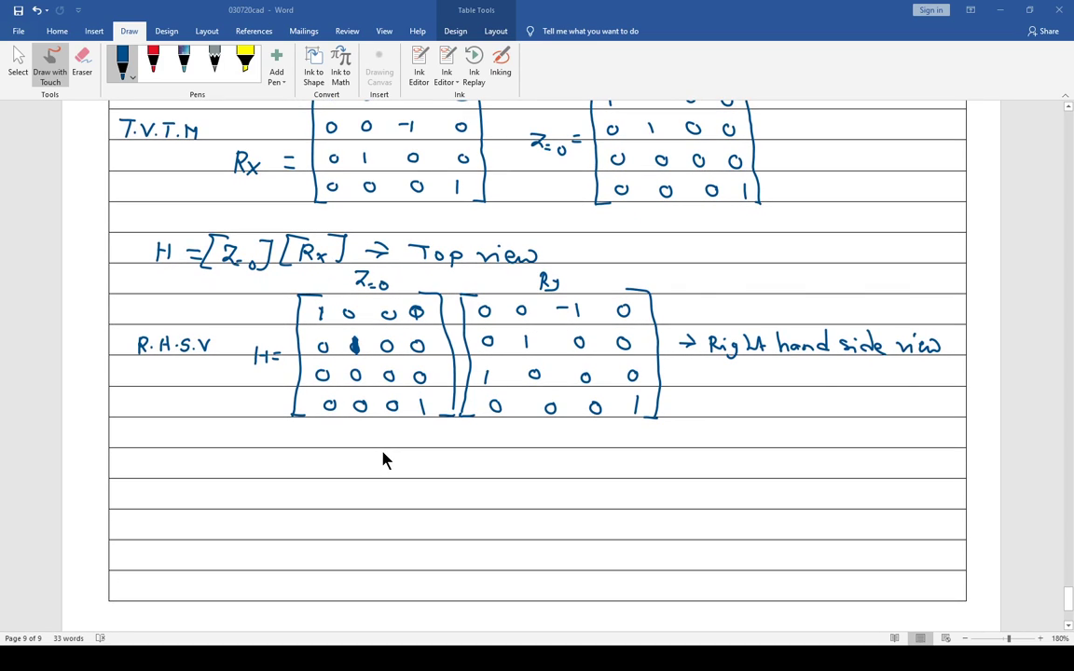
scroll(230, 386, down, 1)
click(17, 9)
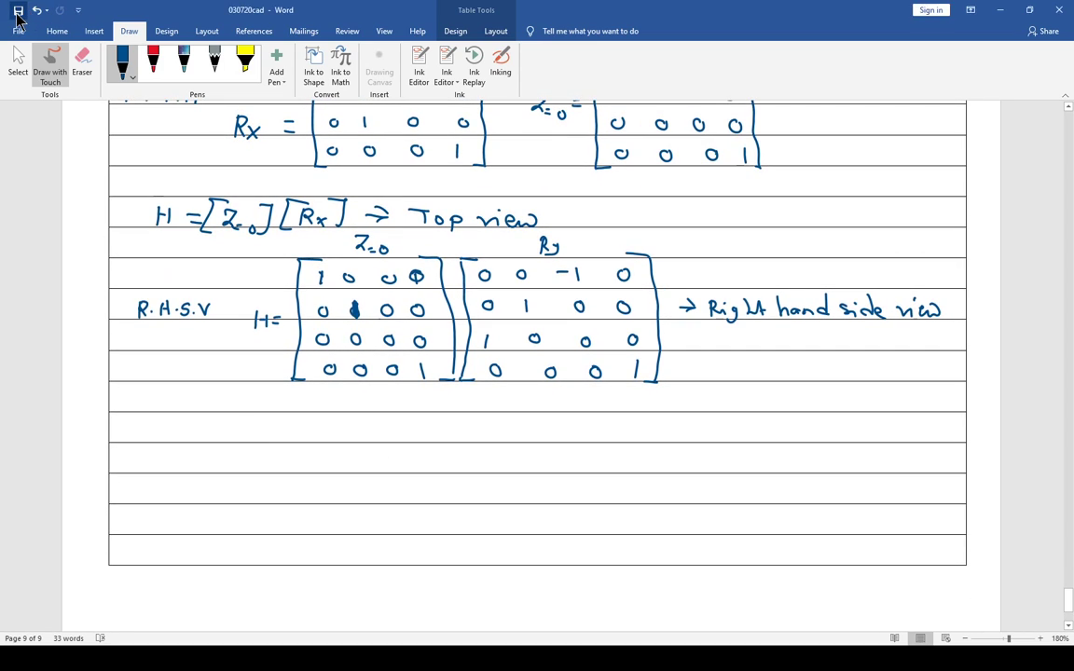
scroll(328, 460, down, 2)
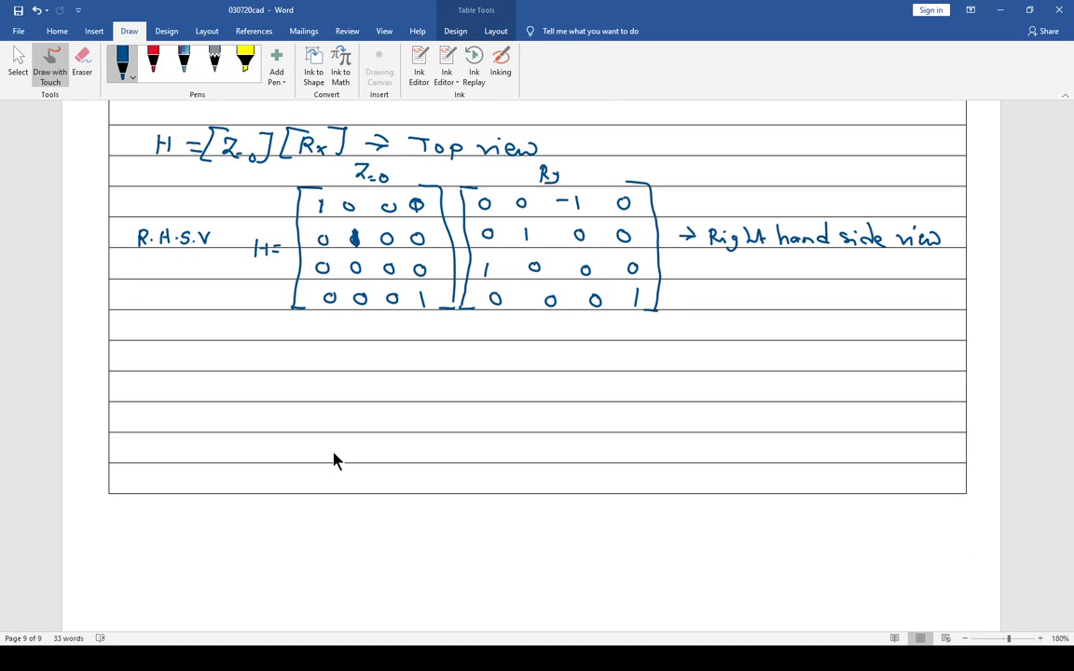
scroll(337, 460, down, 2)
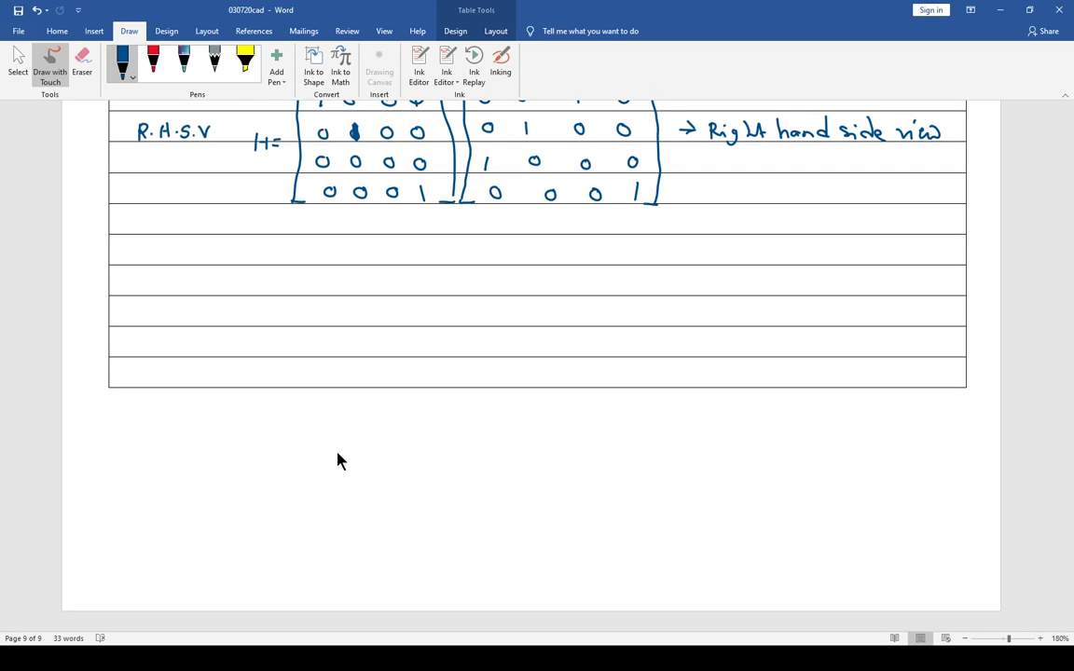
click(231, 373)
Stop inking, then add five empty rows to the end of the lined table.
click(18, 62)
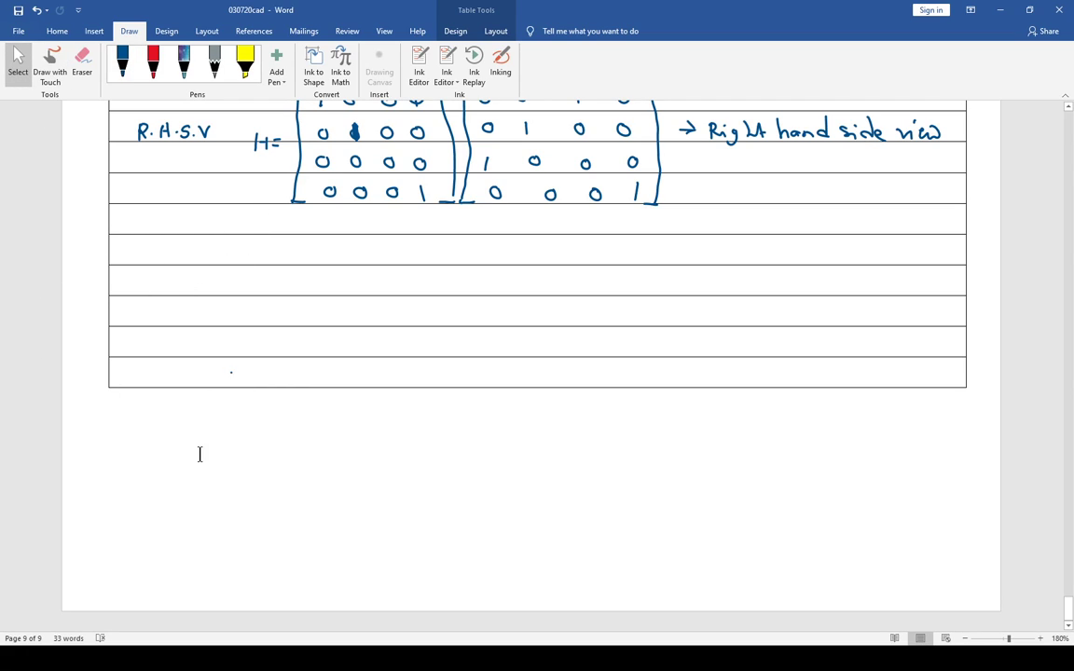
click(172, 382)
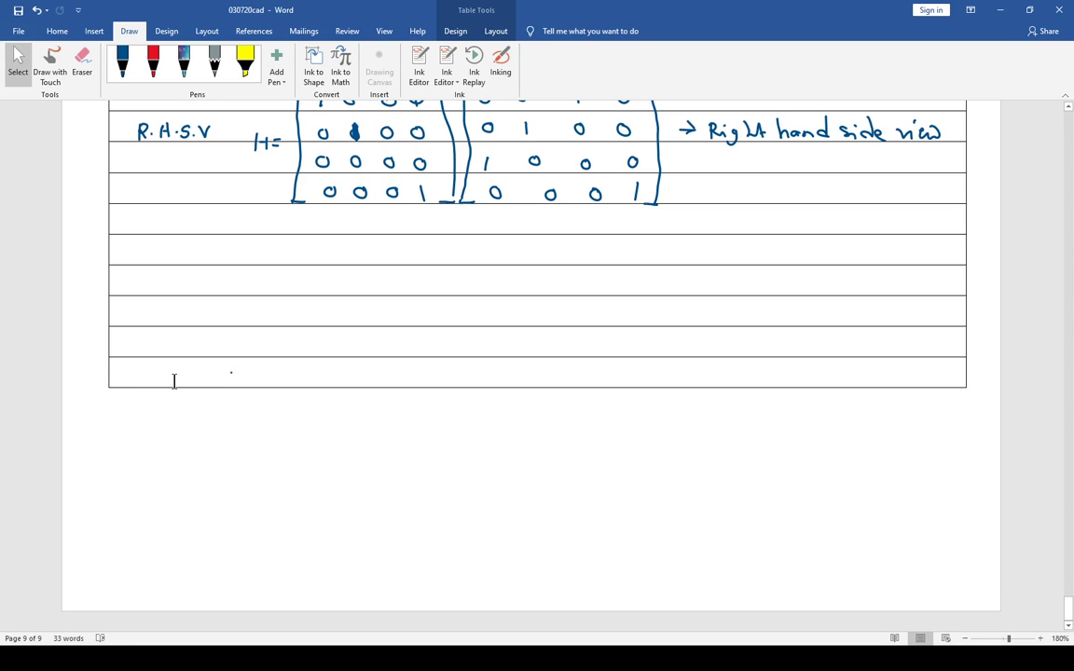
key(Tab)
key(Tab)
key(Tab)
key(Tab)
key(Tab)
key(Tab)
key(Tab)
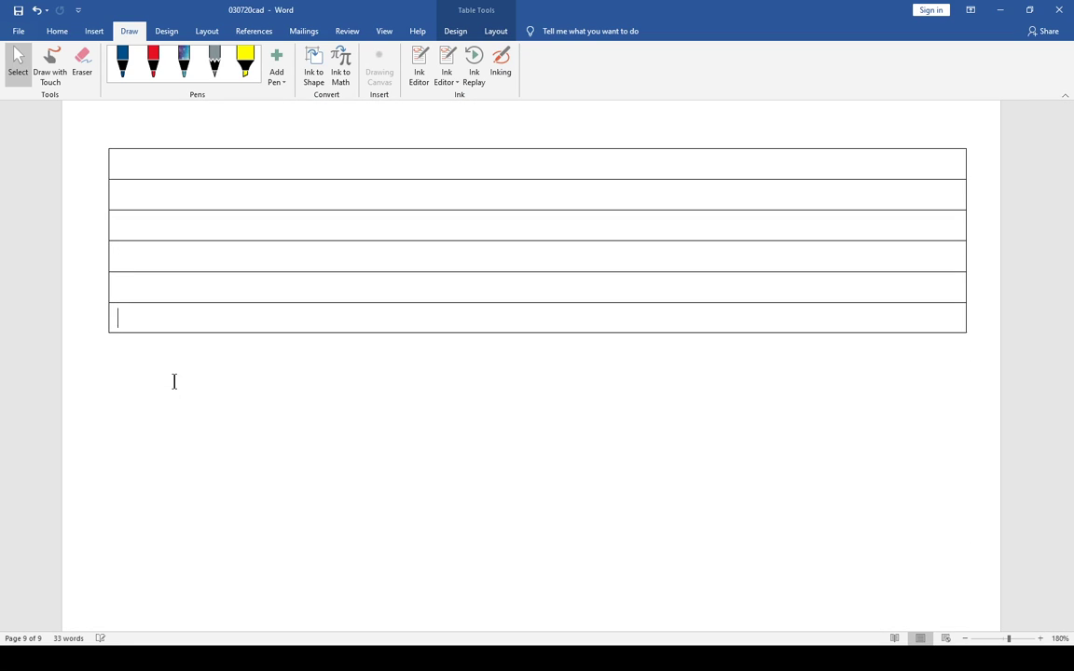
key(Tab)
key(Tab)
key(Tab)
key(Tab)
key(Tab)
key(Tab)
key(Tab)
key(Tab)
key(Tab)
key(Tab)
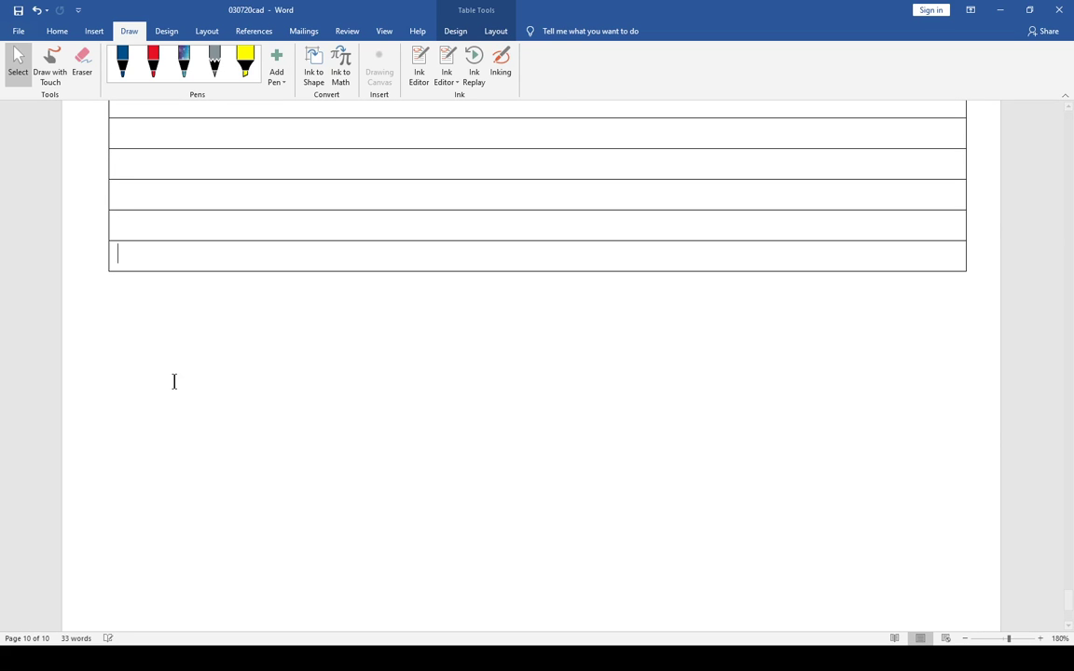
key(Tab)
key(Tab)
key(Tab)
key(Tab)
key(Tab)
key(Tab)
key(Tab)
key(Tab)
key(Tab)
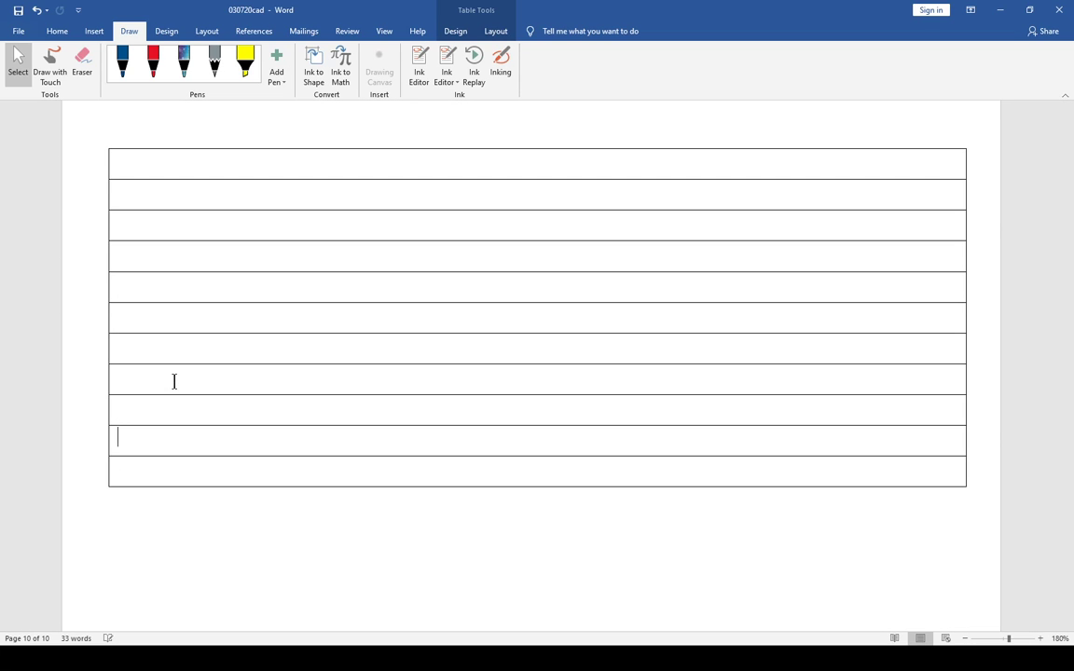
key(Tab)
key(Tab)
key(Tab)
key(Tab)
key(Tab)
key(Tab)
key(Tab)
key(Tab)
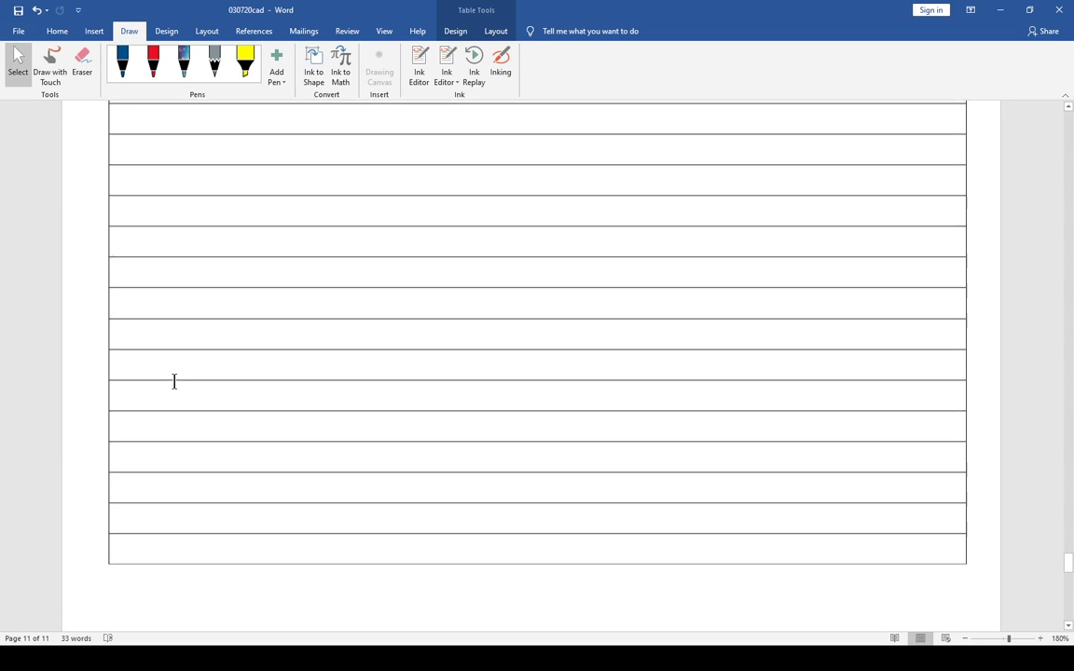
key(Tab)
key(Tab)
Handwrite the date 24/07/20 above the Orthographic Projection table.
scroll(174, 381, up, 3)
scroll(174, 381, up, 3)
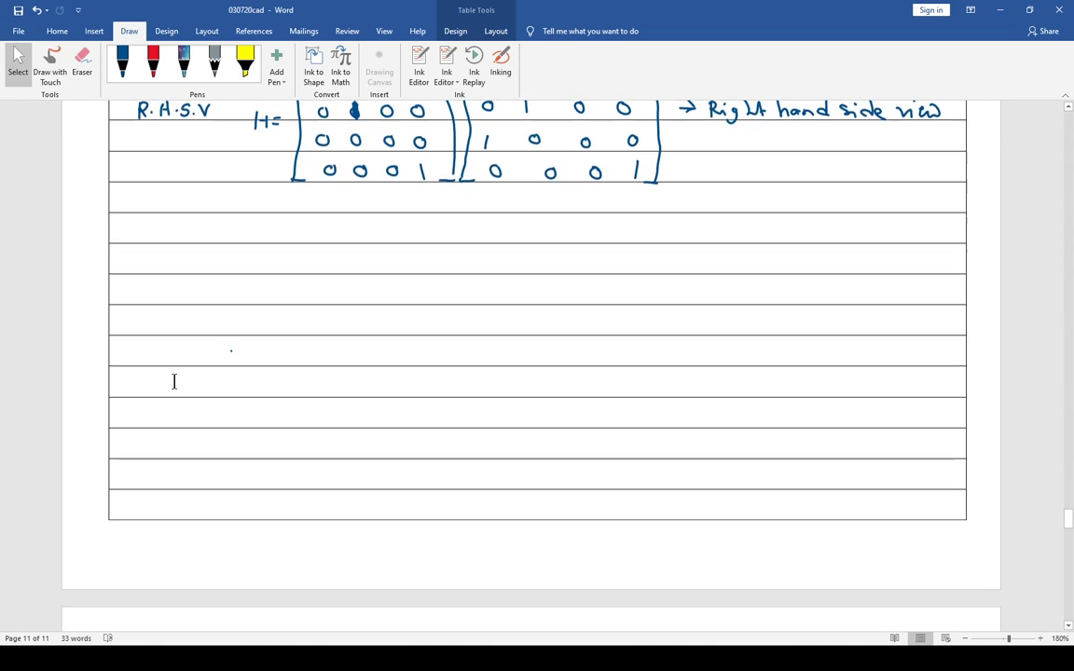
scroll(173, 381, up, 3)
scroll(173, 381, up, 3)
scroll(174, 381, up, 3)
scroll(173, 381, up, 3)
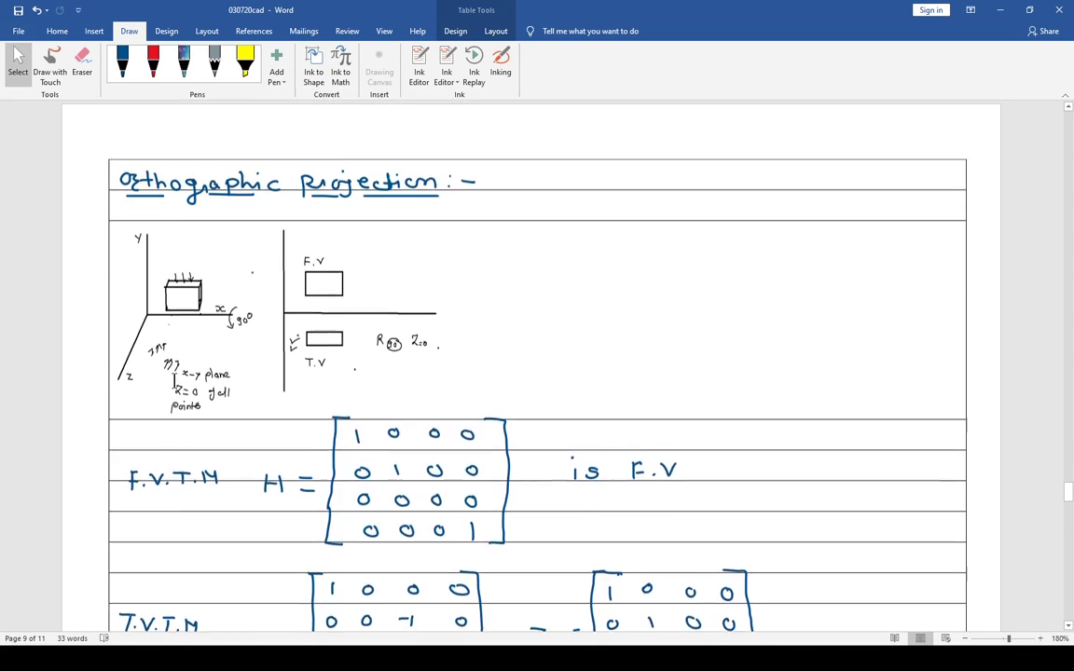
scroll(173, 381, up, 3)
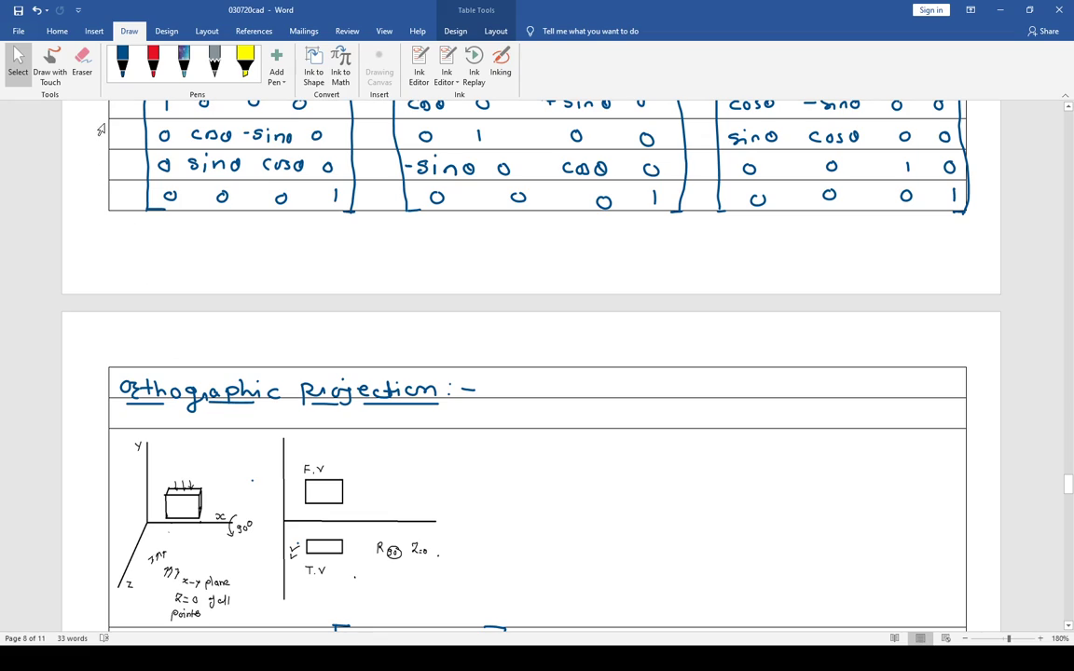
click(56, 74)
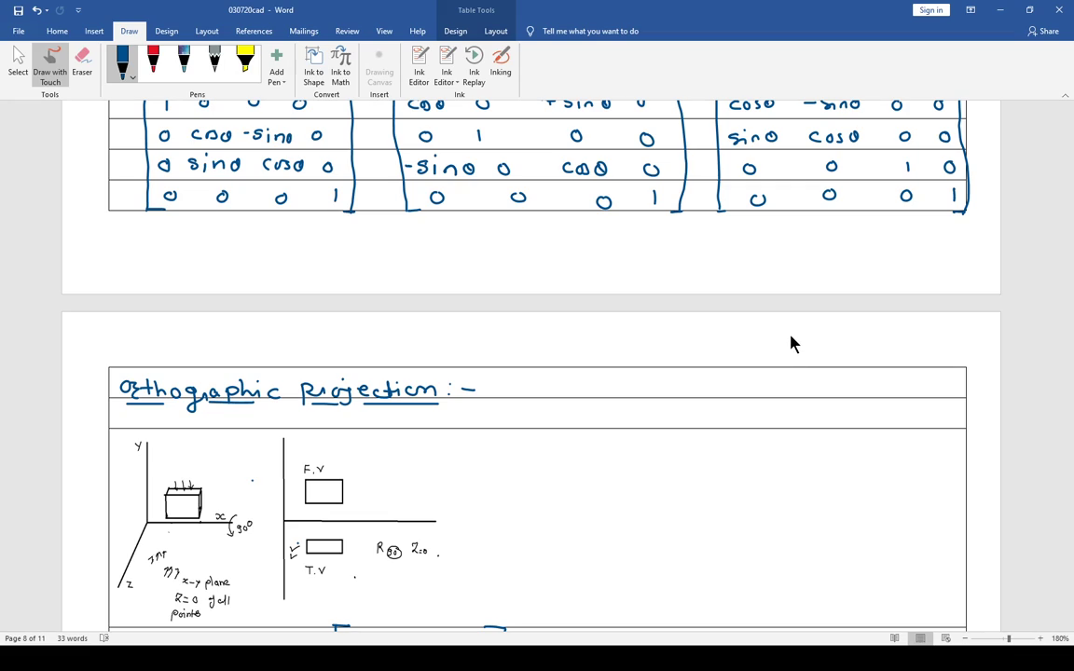
mouse_move(790, 333)
mouse_down()
mouse_move(785, 347)
mouse_move(823, 349)
mouse_move(838, 336)
mouse_move(890, 351)
mouse_move(895, 342)
mouse_up()
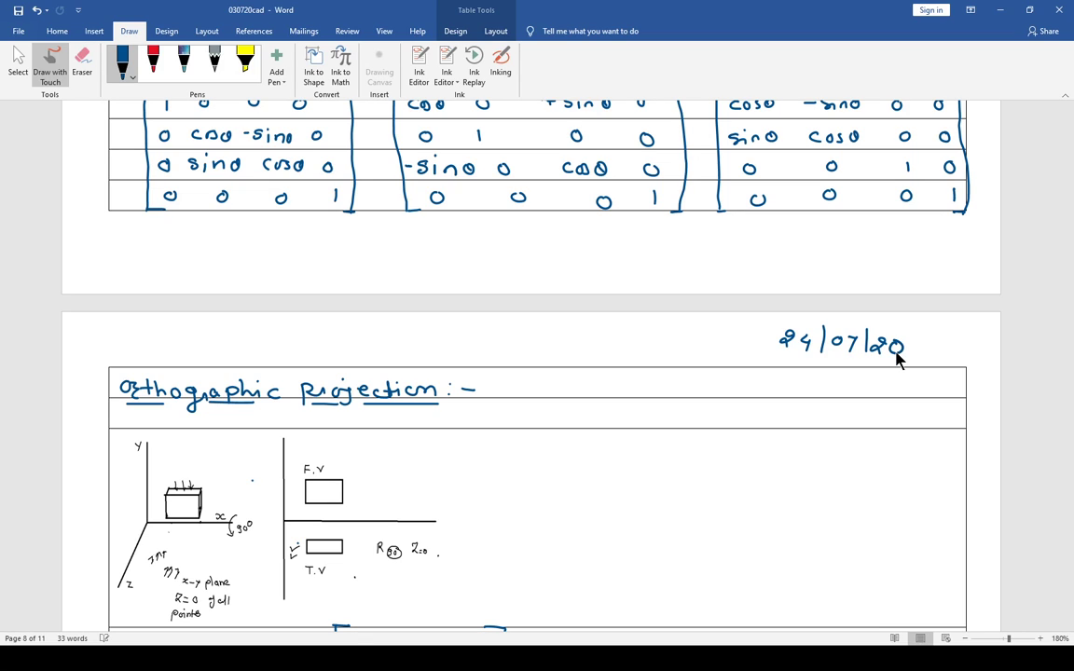
Scroll down to the blank ruled page following the notes.
scroll(898, 364, down, 3)
scroll(900, 373, down, 1)
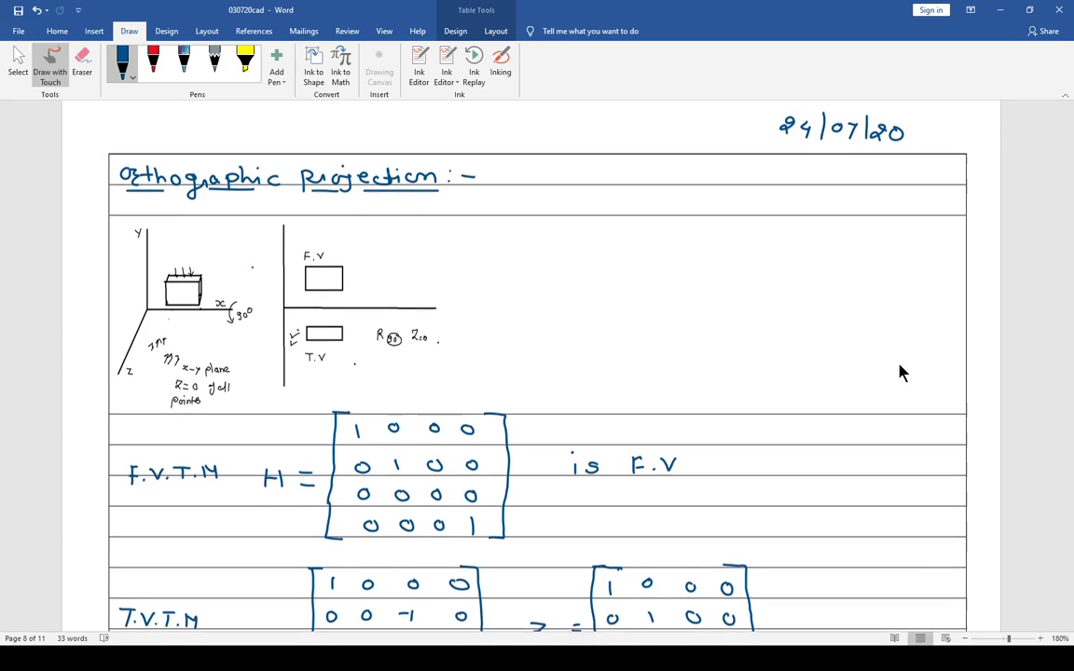
scroll(901, 420, down, 3)
scroll(901, 453, down, 4)
scroll(902, 458, down, 4)
scroll(904, 475, down, 1)
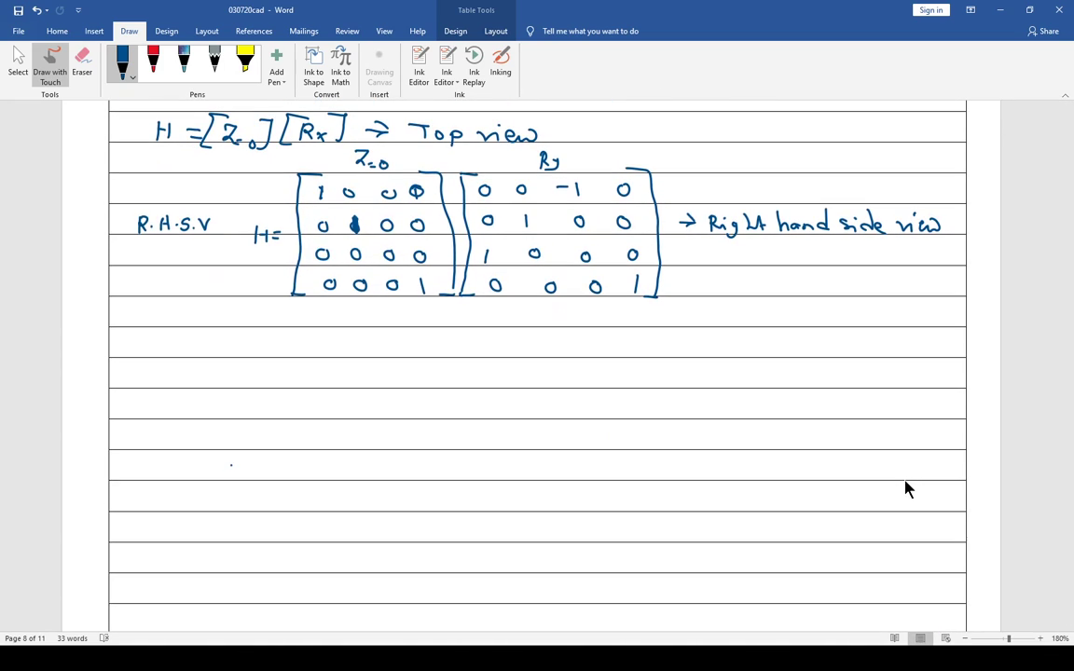
scroll(906, 488, down, 1)
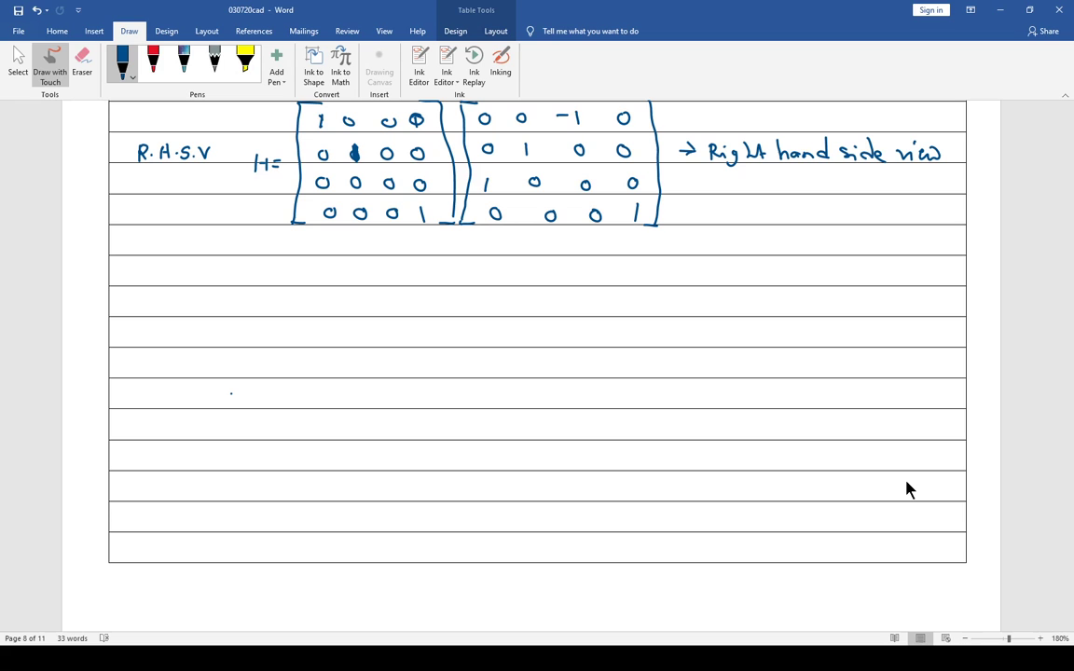
scroll(906, 488, down, 2)
scroll(908, 491, down, 1)
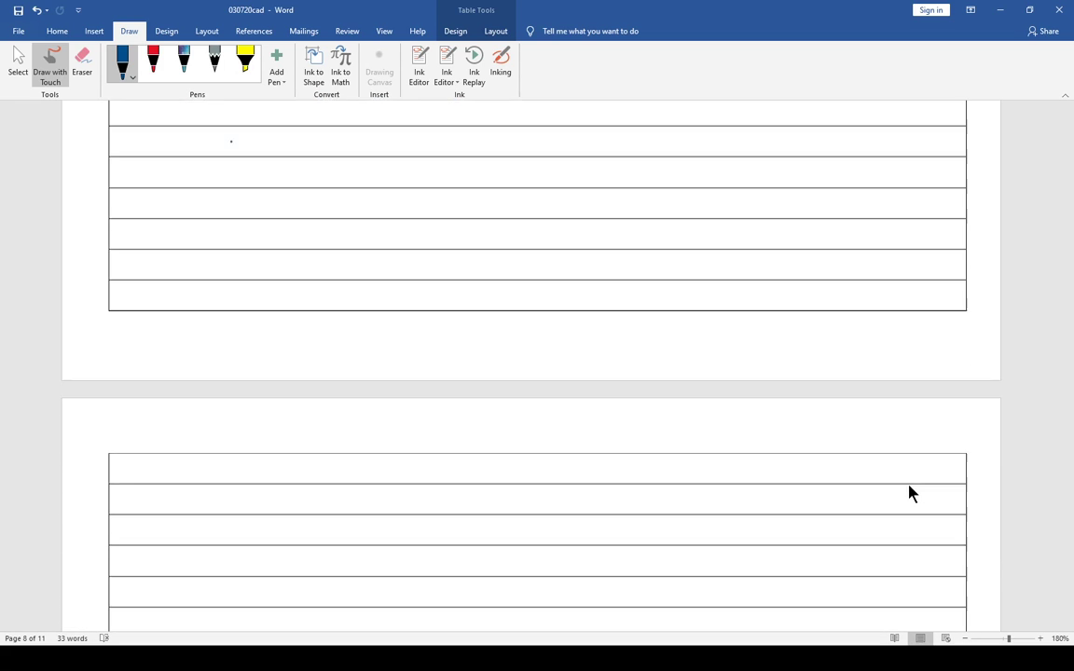
scroll(908, 492, down, 3)
scroll(912, 494, down, 1)
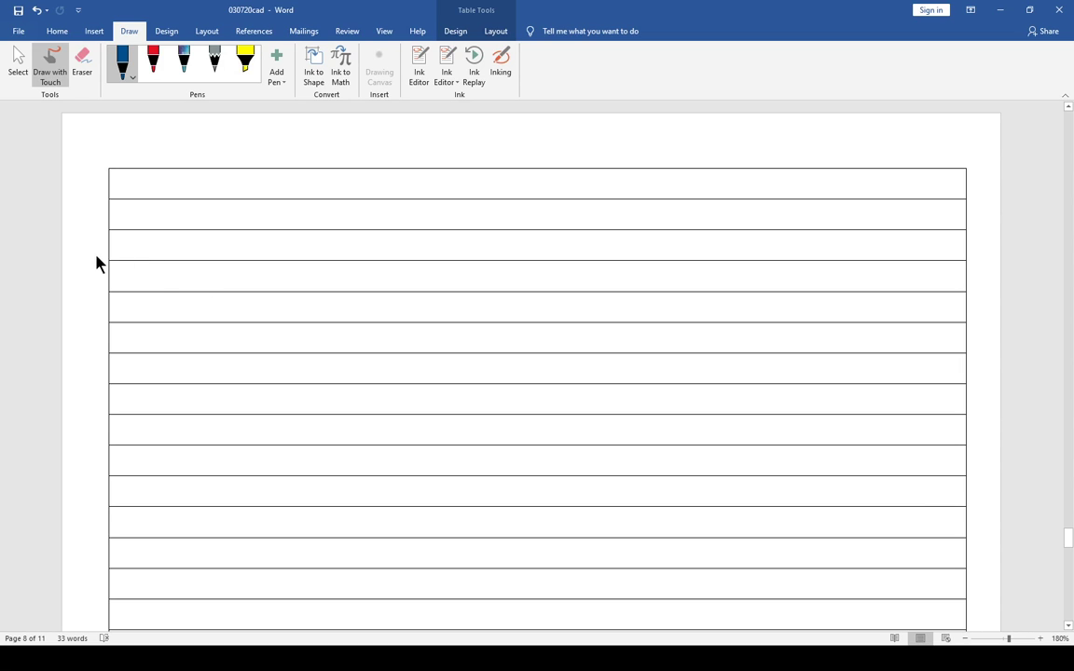
Ink the start of a handwritten heading in the blank table's first row.
mouse_move(121, 183)
mouse_down()
mouse_move(137, 181)
mouse_move(130, 198)
mouse_move(147, 195)
mouse_up()
mouse_move(166, 188)
mouse_down()
mouse_move(166, 198)
mouse_move(325, 193)
mouse_move(360, 204)
mouse_move(388, 191)
mouse_up()
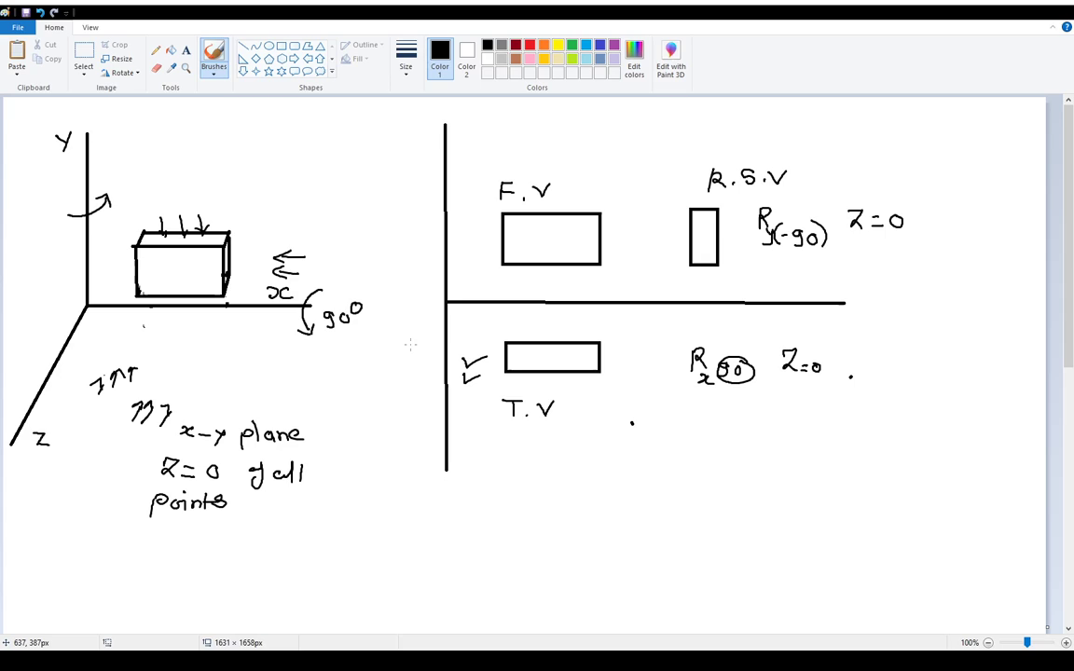
Clear the old orthographic sketch and draw the vertical, horizontal and down-left diagonal axis lines.
key(ctrl+a)
key(Delete)
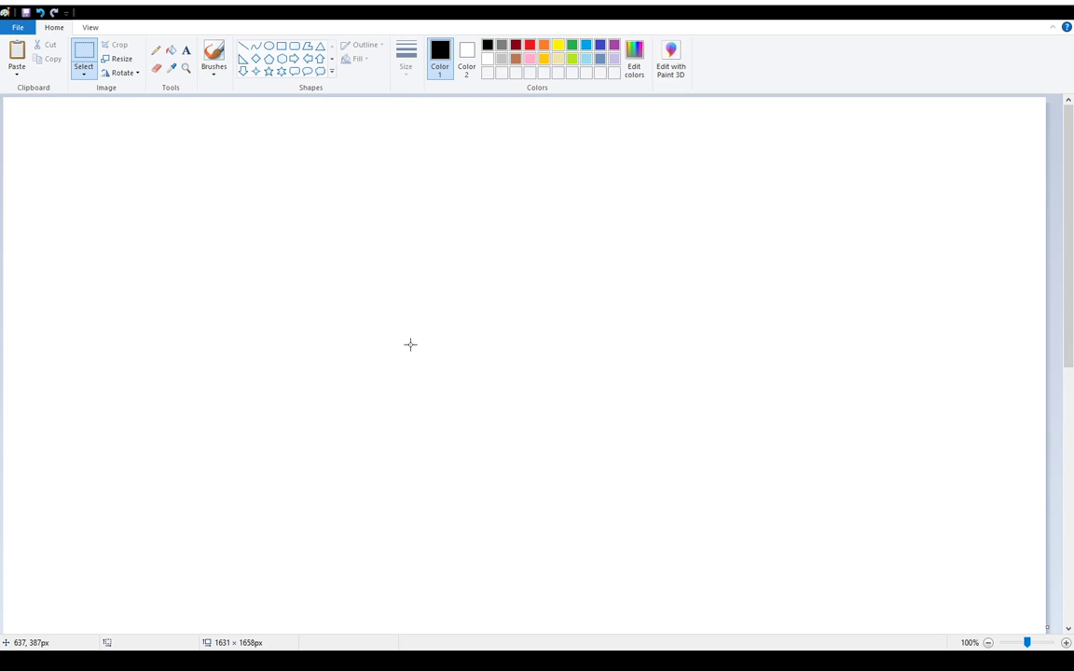
click(242, 45)
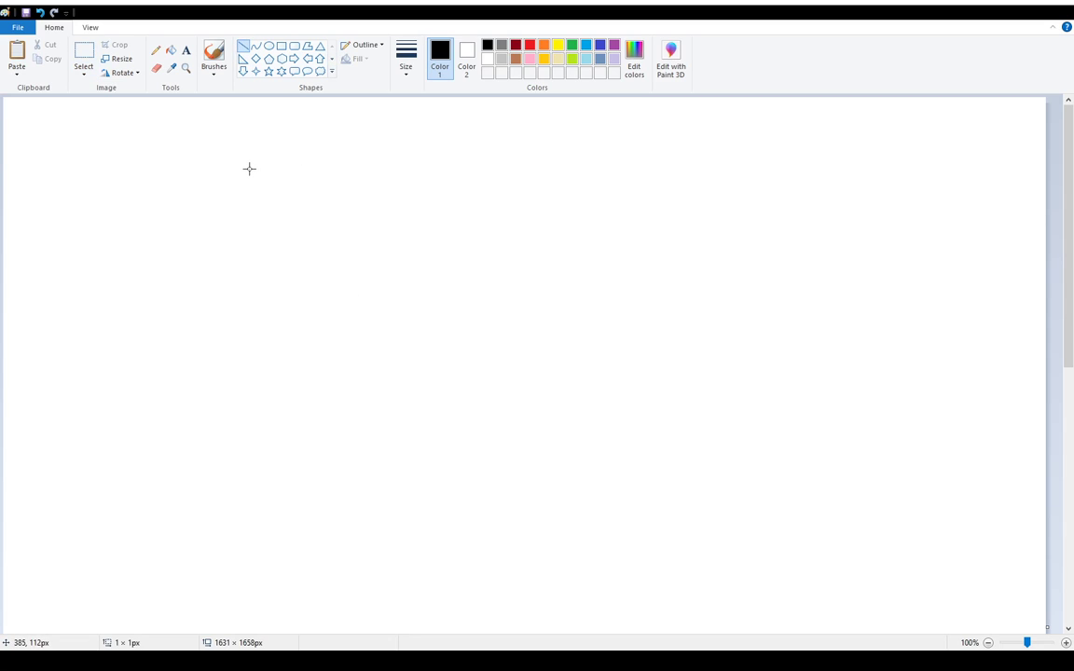
mouse_move(249, 168)
mouse_down()
mouse_move(249, 359)
mouse_move(489, 357)
mouse_up()
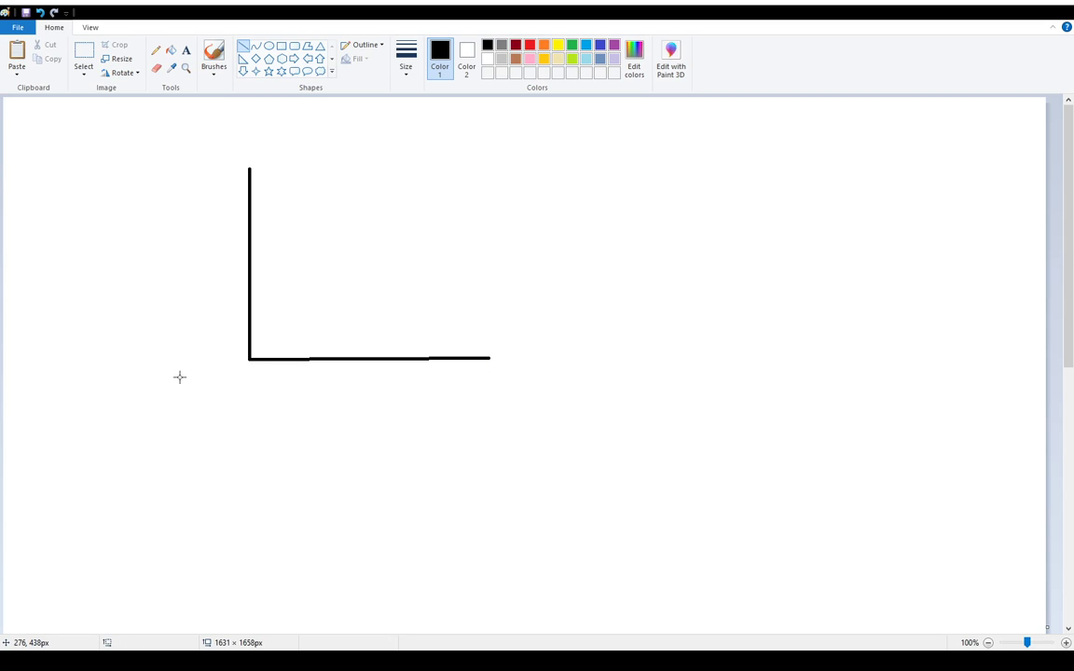
drag(249, 360, 182, 509)
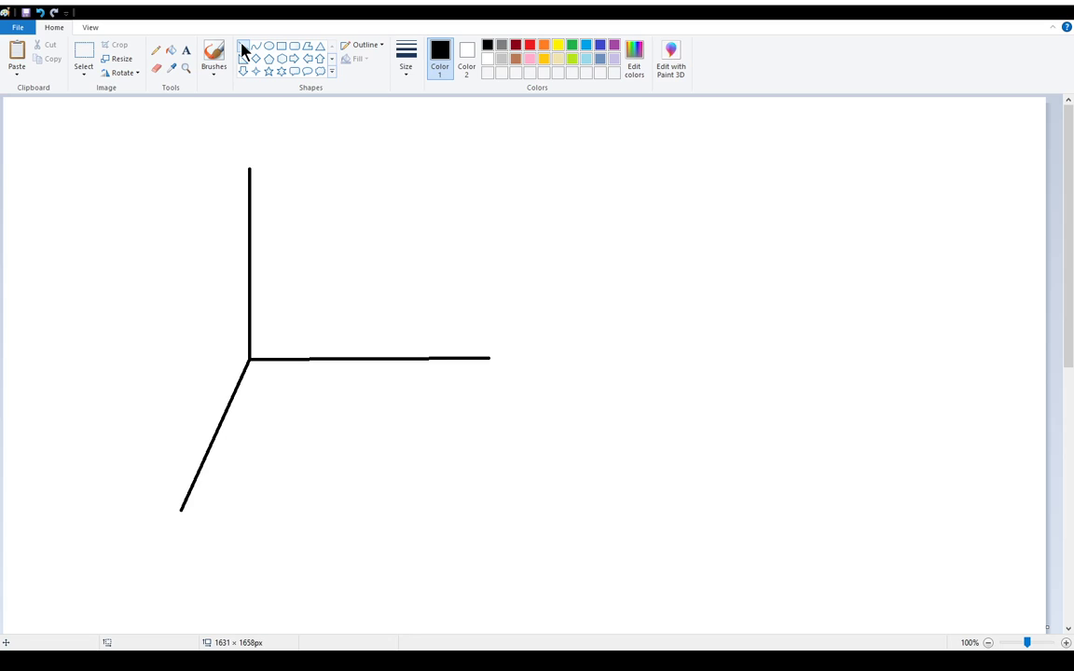
click(281, 44)
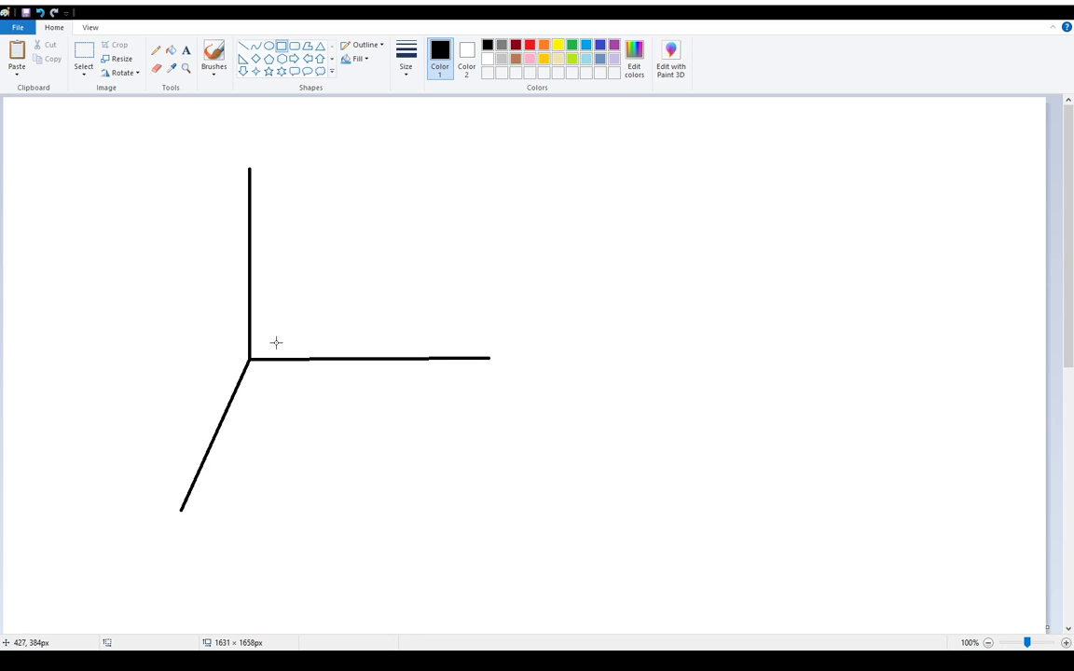
Draw the cube's small square front face at the axes' corner and its first depth edges.
drag(248, 323, 290, 360)
click(222, 343)
click(243, 46)
drag(289, 361, 279, 388)
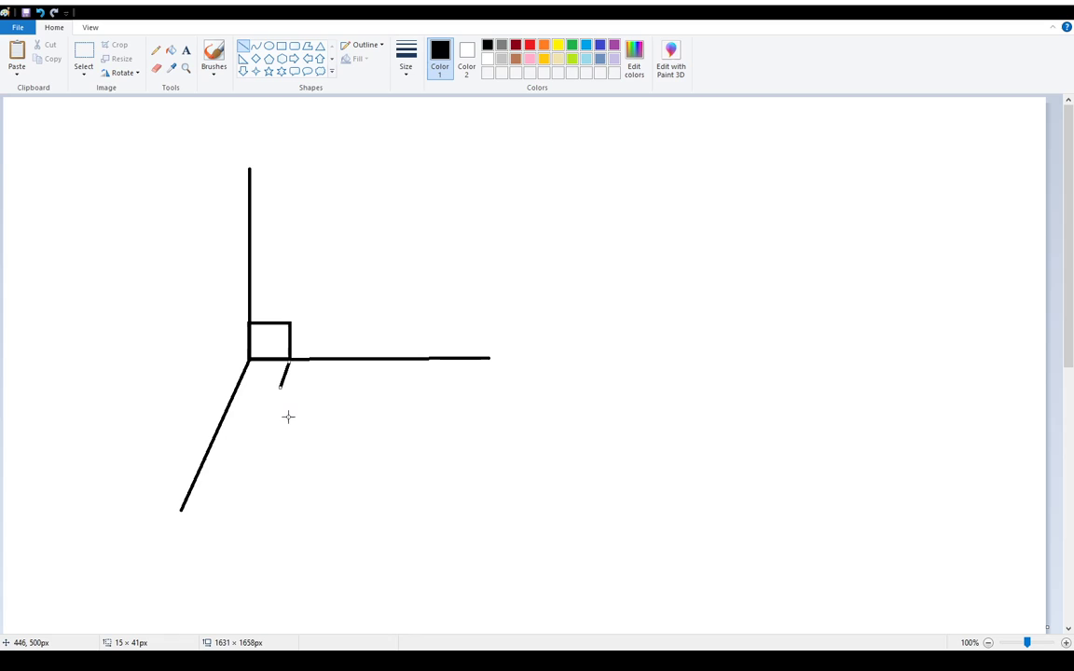
click(239, 383)
mouse_move(239, 383)
mouse_down()
mouse_move(280, 385)
mouse_move(280, 347)
mouse_up()
click(282, 403)
Draw the remaining cube edges joining the front corners to the back face.
drag(280, 347, 290, 323)
click(306, 286)
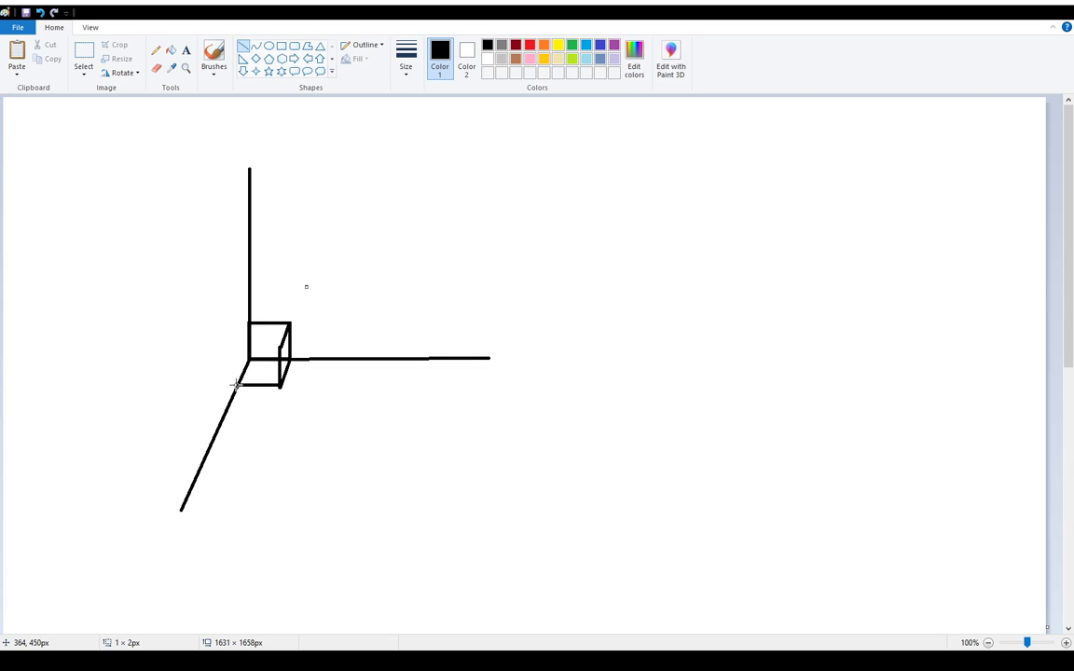
drag(237, 384, 237, 354)
drag(280, 347, 236, 350)
drag(235, 348, 250, 320)
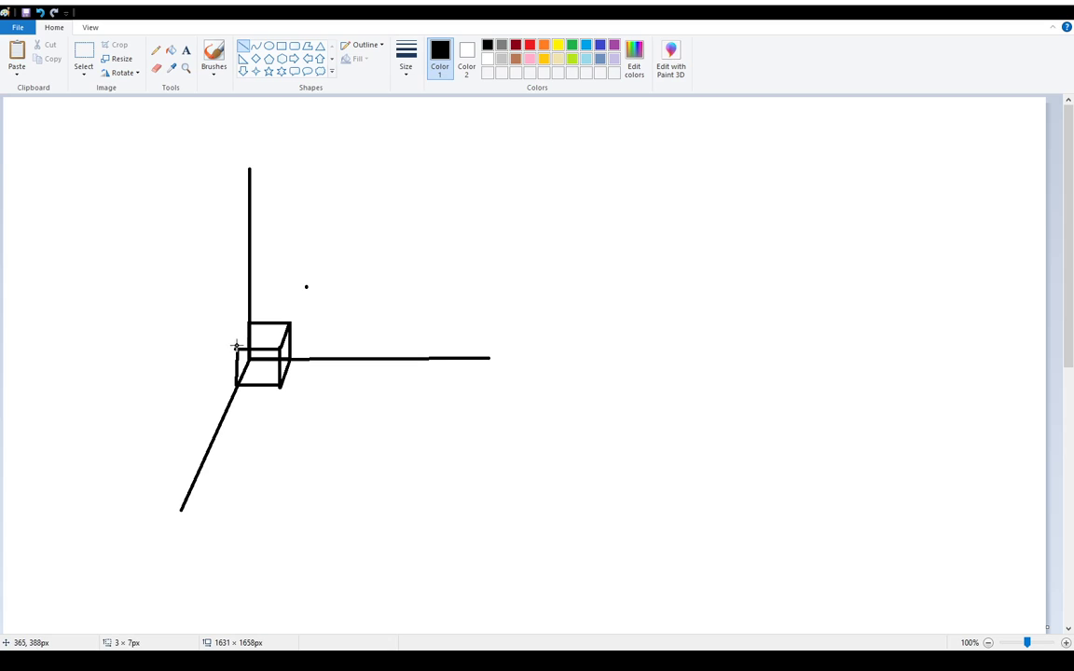
click(379, 299)
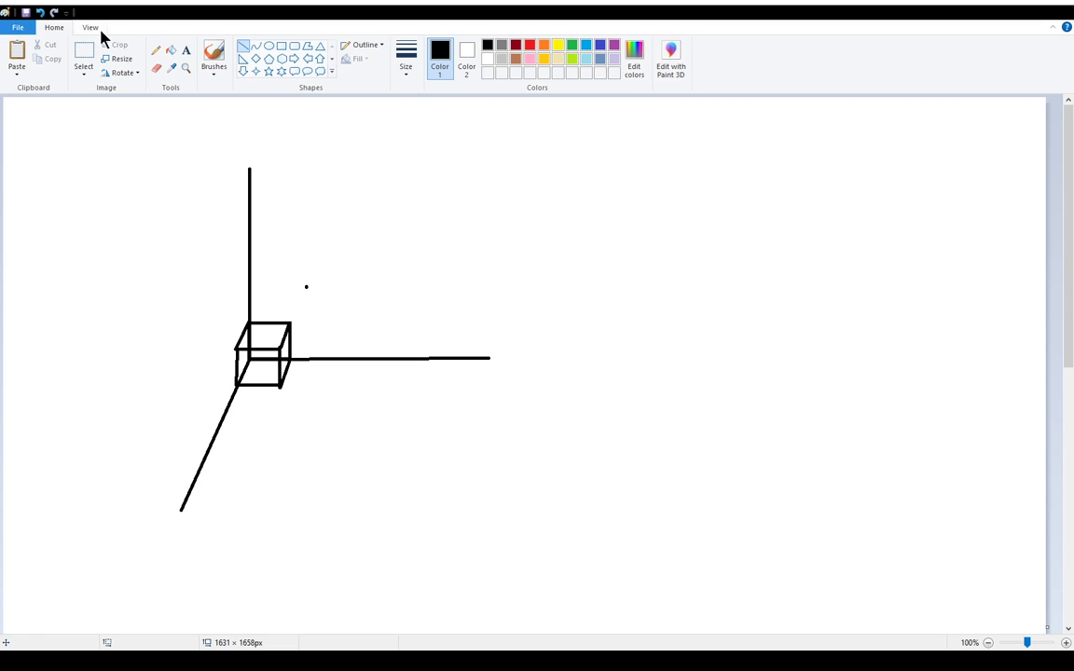
Handwrite x, Y and Z beside the axes and begin the Isometric heading at the top.
click(210, 60)
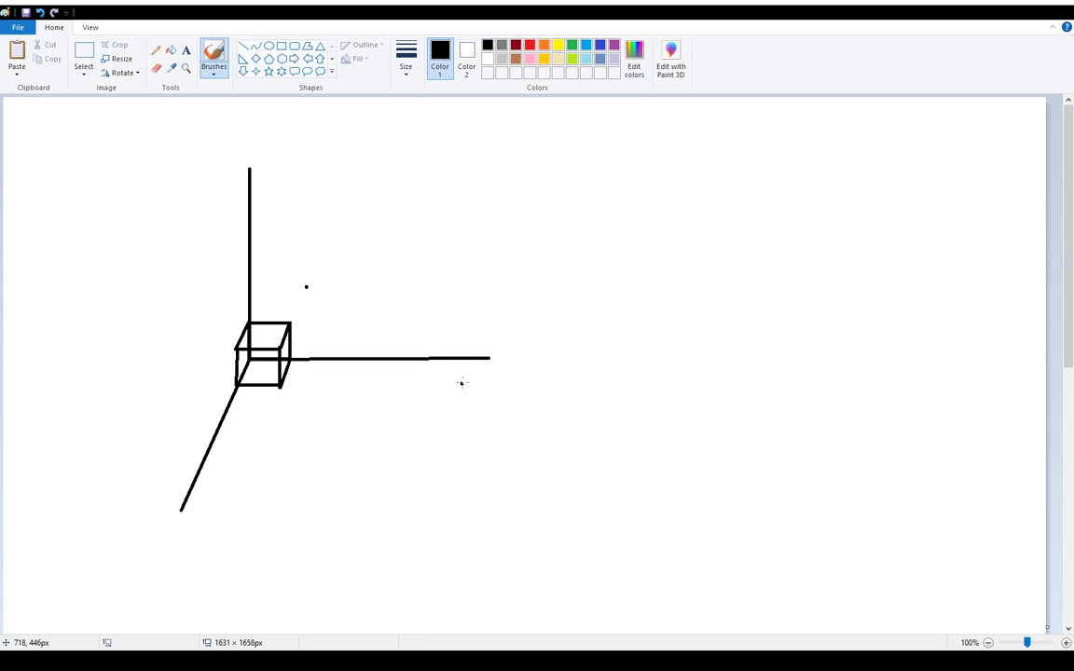
drag(460, 381, 486, 392)
drag(209, 483, 213, 501)
drag(215, 171, 231, 187)
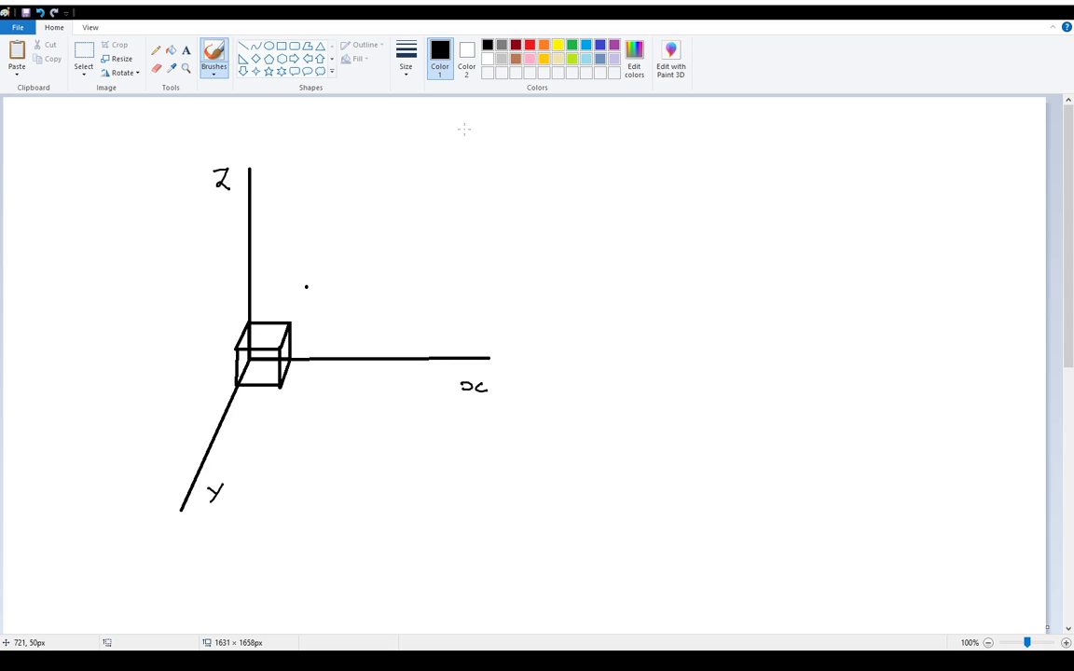
mouse_move(465, 125)
mouse_down()
mouse_move(478, 124)
mouse_move(472, 143)
mouse_move(507, 133)
mouse_move(607, 142)
mouse_move(643, 130)
mouse_move(653, 142)
mouse_move(690, 131)
mouse_up()
Complete the 'Isometric view' heading and begin the definition line with 'View direction'.
click(653, 124)
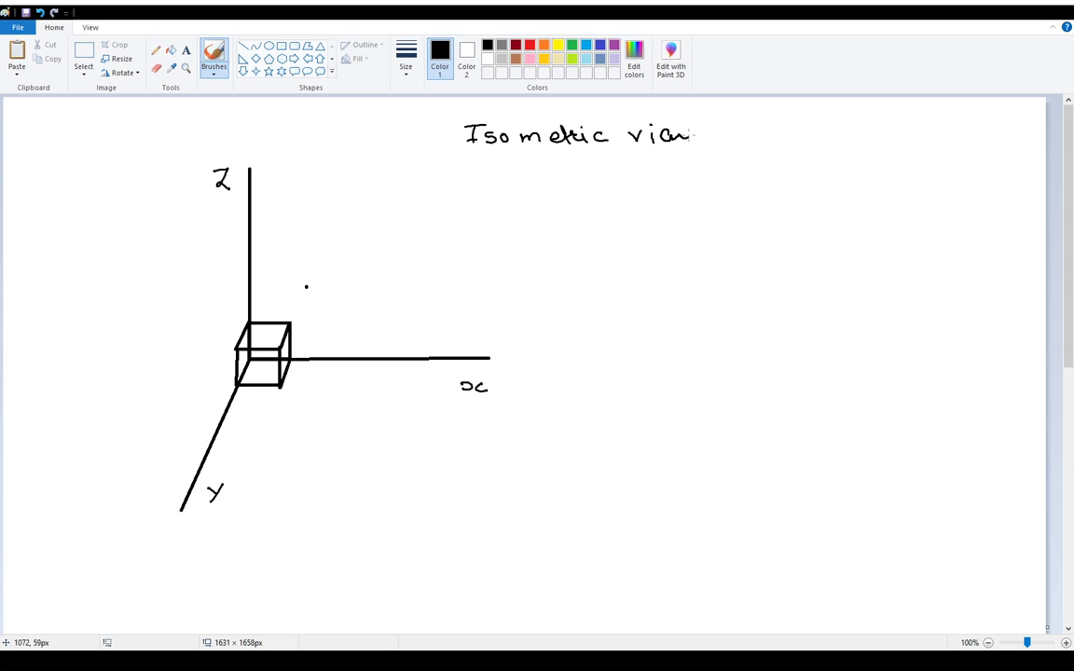
mouse_move(463, 171)
mouse_down()
mouse_move(485, 185)
mouse_move(514, 173)
mouse_move(578, 183)
mouse_up()
click(485, 169)
click(558, 169)
drag(586, 175, 598, 175)
mouse_move(602, 175)
mouse_down()
mouse_move(710, 176)
mouse_move(708, 185)
mouse_move(751, 170)
mouse_move(870, 175)
mouse_up()
click(602, 169)
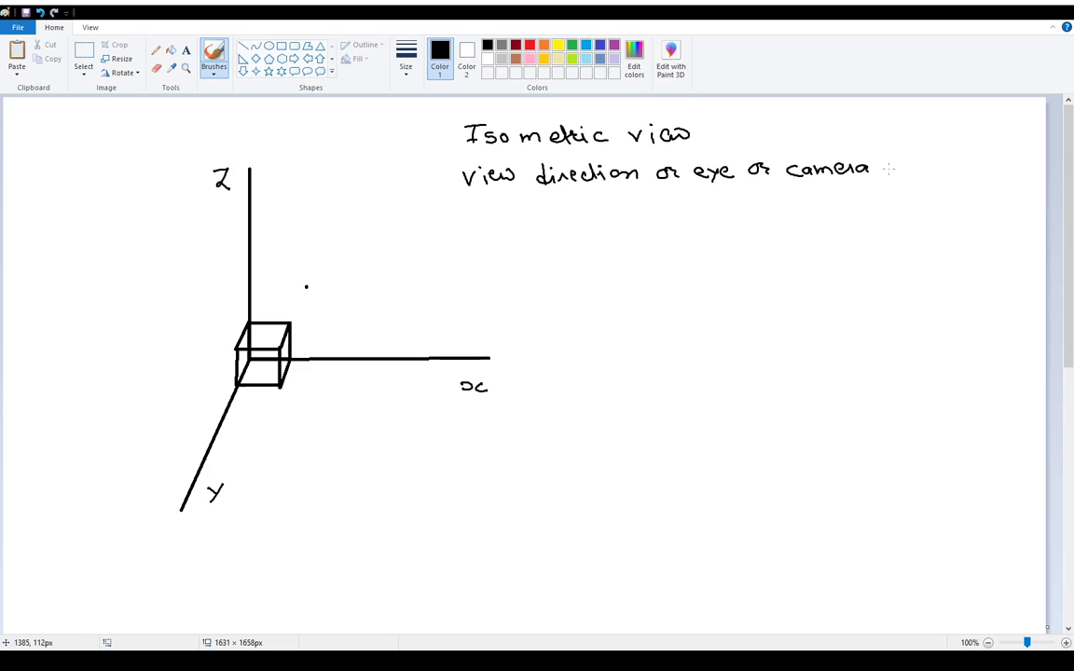
Finish the definition with 'makes equal angle w.r.t x, y, z axis'.
drag(884, 167, 947, 175)
drag(953, 165, 963, 173)
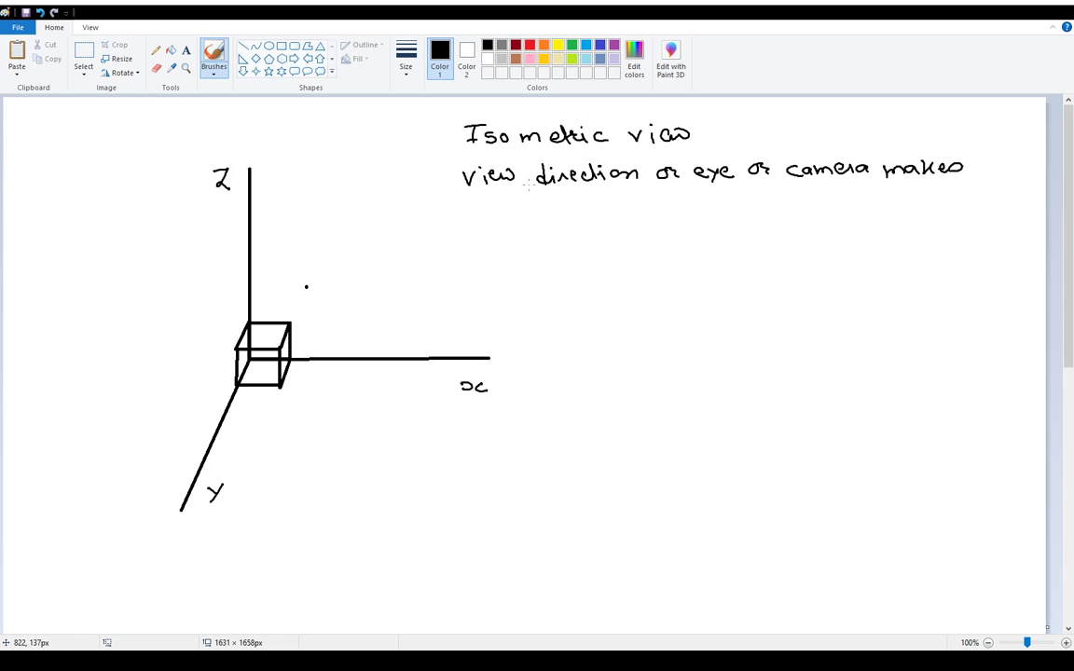
mouse_move(495, 207)
mouse_down()
mouse_move(632, 218)
mouse_move(690, 198)
mouse_move(730, 206)
mouse_up()
click(696, 205)
click(718, 205)
drag(726, 198, 764, 208)
mouse_move(766, 196)
mouse_down()
mouse_move(754, 208)
mouse_move(790, 204)
mouse_up()
mouse_move(794, 196)
mouse_down()
mouse_move(787, 214)
mouse_move(871, 207)
mouse_up()
mouse_move(871, 196)
mouse_down()
mouse_move(859, 207)
mouse_move(892, 207)
mouse_up()
click(884, 191)
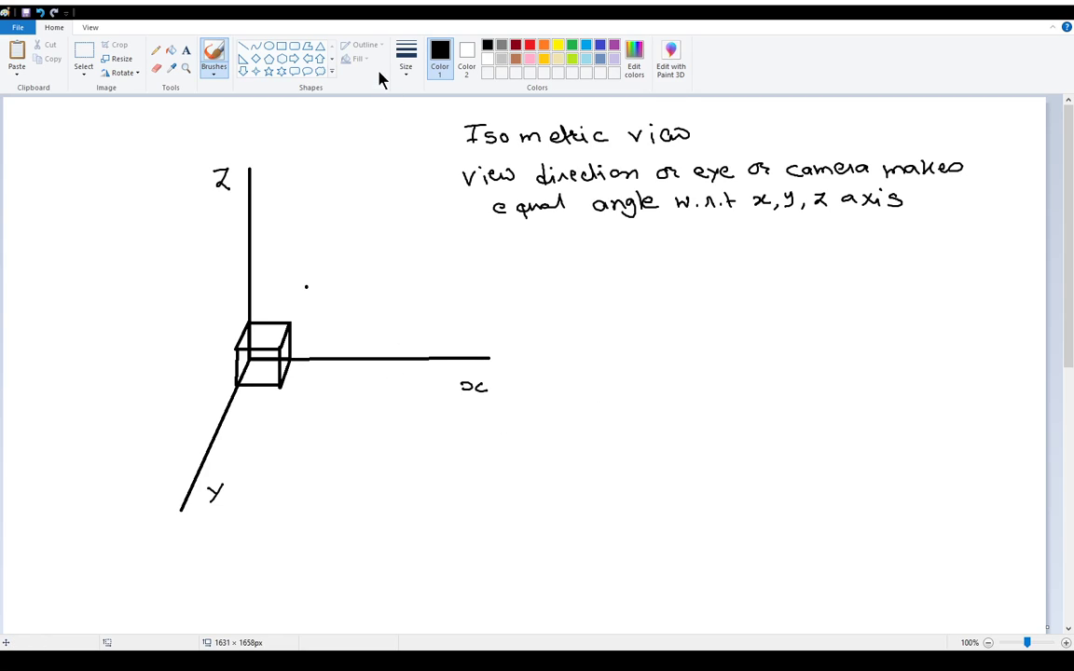
Draw a short line from the cube corner and extend it into the long up-right viewing line.
click(243, 46)
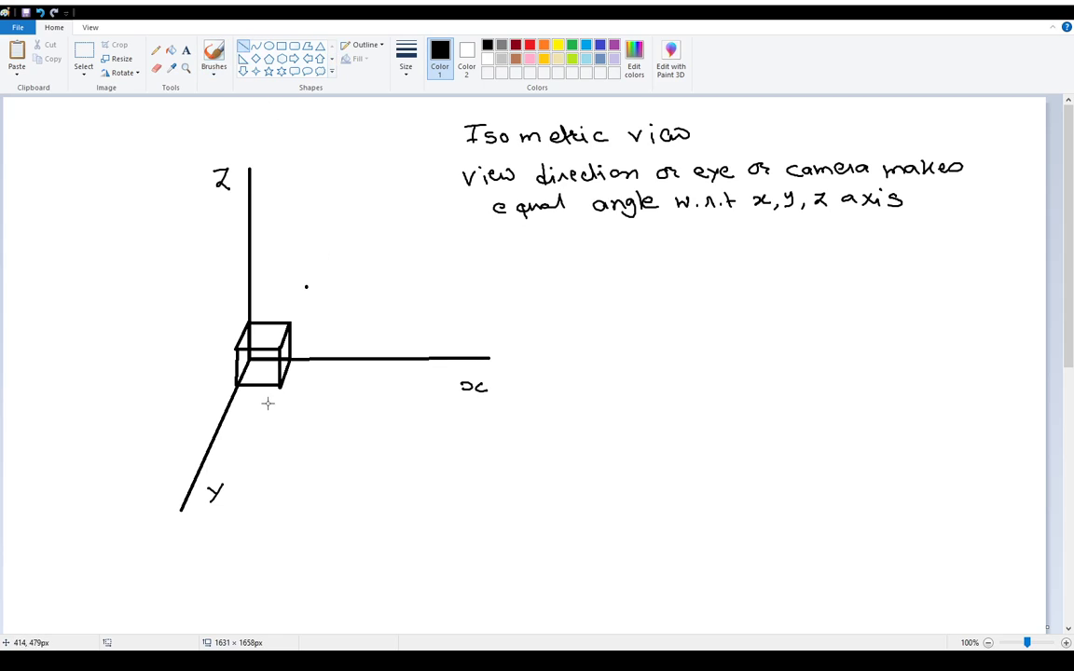
drag(249, 358, 280, 345)
click(314, 508)
drag(279, 346, 353, 312)
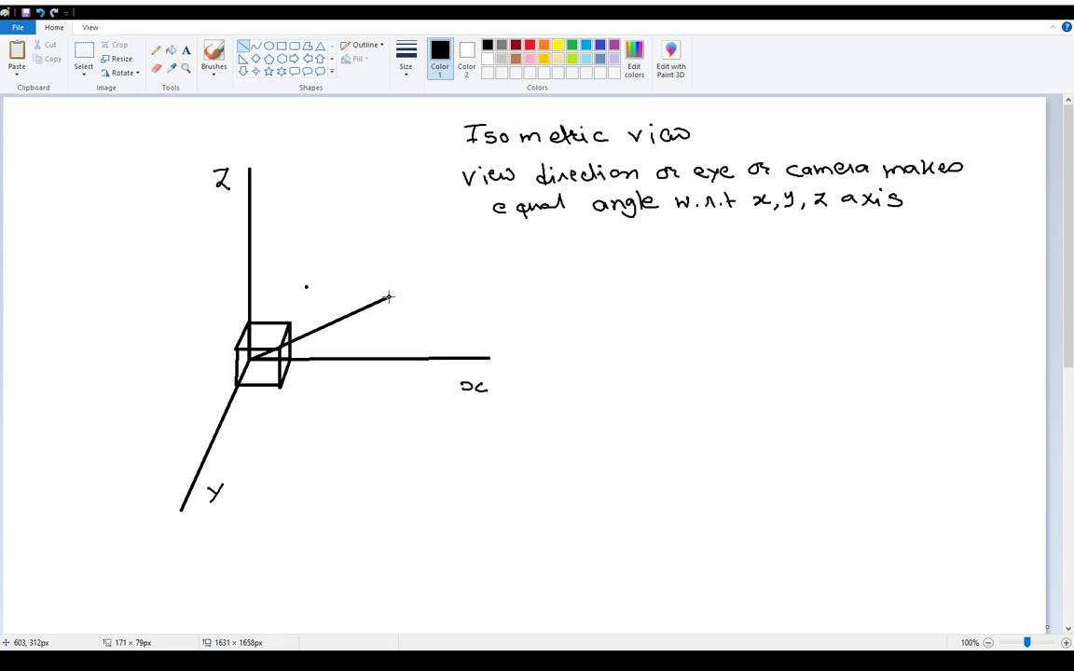
drag(353, 311, 390, 297)
drag(390, 296, 395, 294)
click(670, 453)
Sketch an eye with a pupil at the line's end, plus arcs marking its angles to x and Z.
click(214, 58)
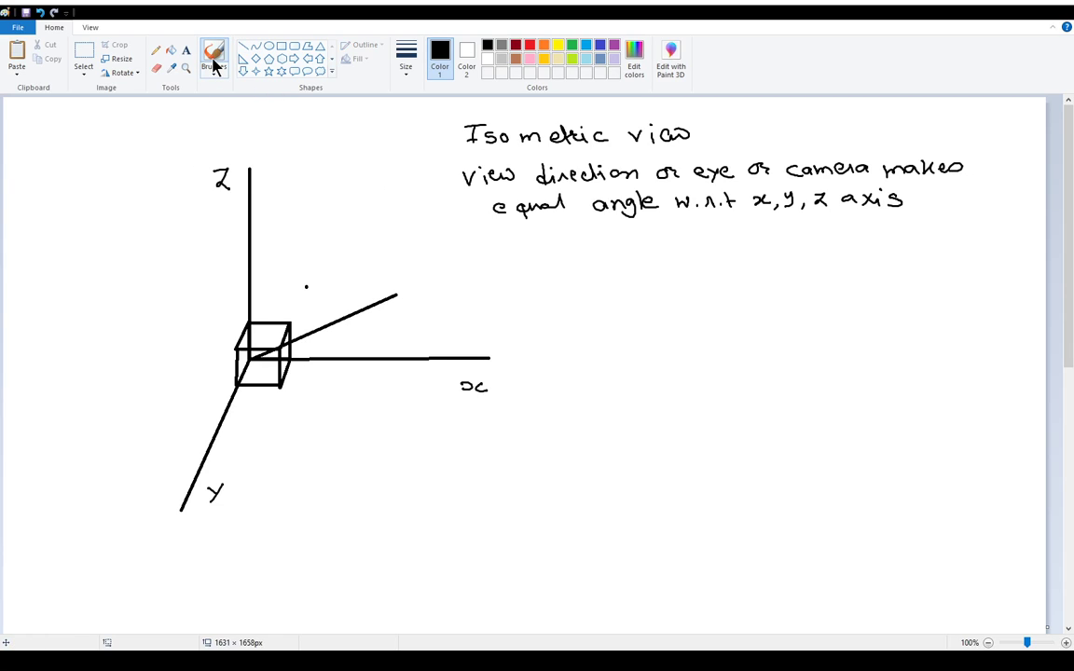
mouse_move(417, 284)
mouse_down()
mouse_move(431, 285)
mouse_move(370, 306)
mouse_move(389, 313)
mouse_up()
click(422, 289)
drag(328, 324, 348, 353)
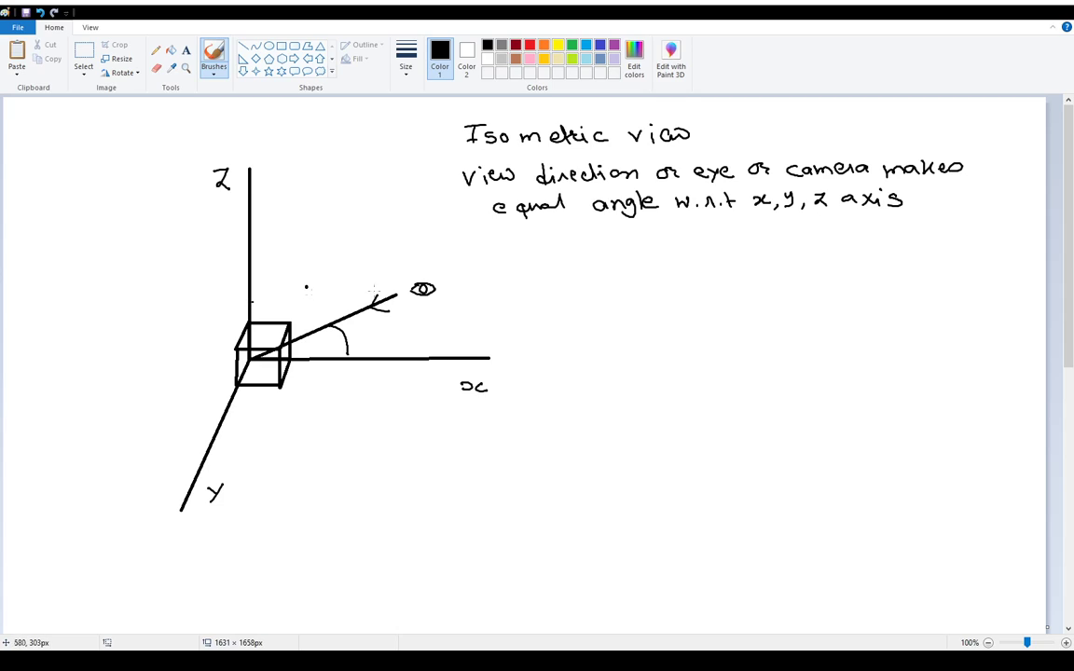
mouse_move(250, 296)
mouse_down()
mouse_move(298, 290)
mouse_move(328, 323)
mouse_up()
Relabel the vertical axis Y and the lower-left axis Z, then add an arc and diagonal at the cube.
click(156, 68)
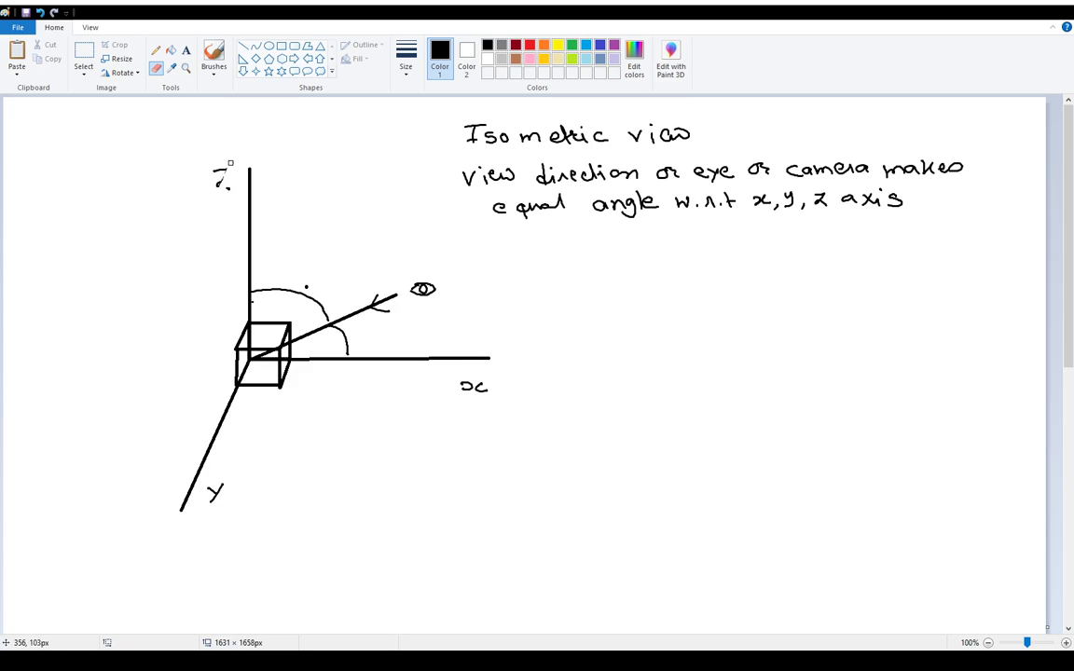
drag(215, 187, 222, 171)
drag(220, 503, 209, 478)
click(213, 54)
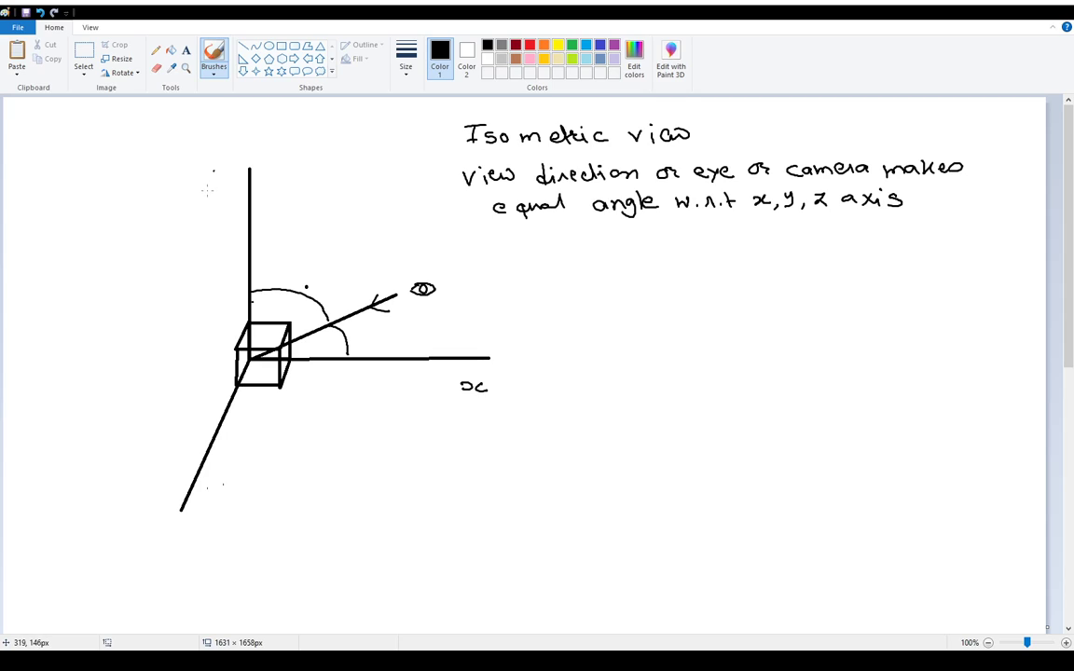
drag(210, 186, 216, 210)
mouse_move(158, 460)
mouse_down()
mouse_move(173, 459)
mouse_move(175, 473)
mouse_up()
drag(225, 412, 307, 337)
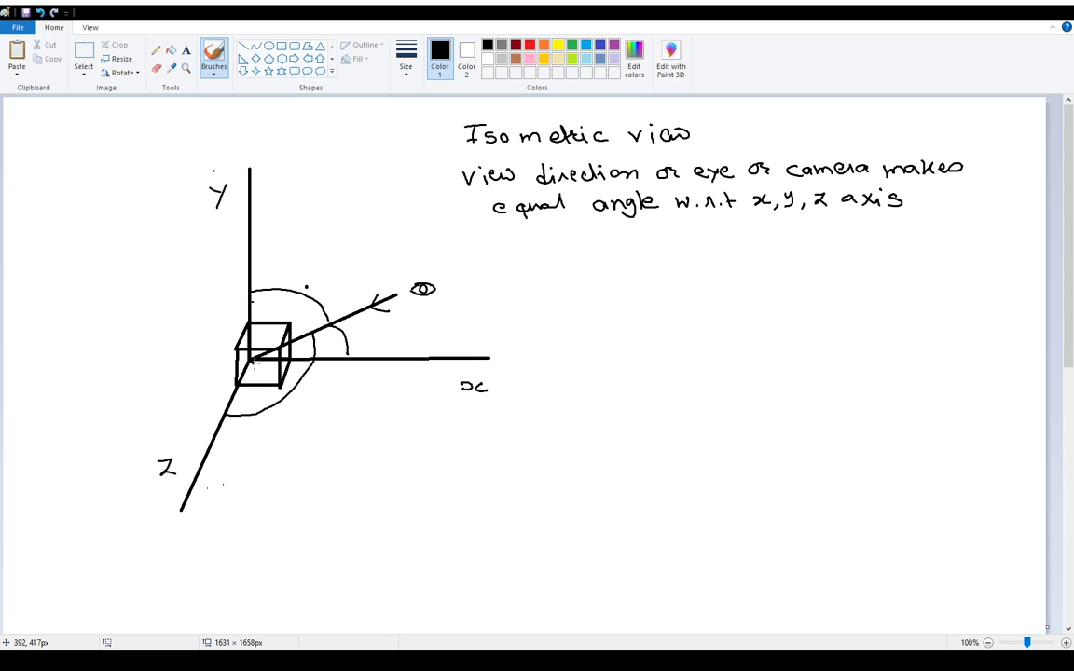
drag(262, 371, 374, 487)
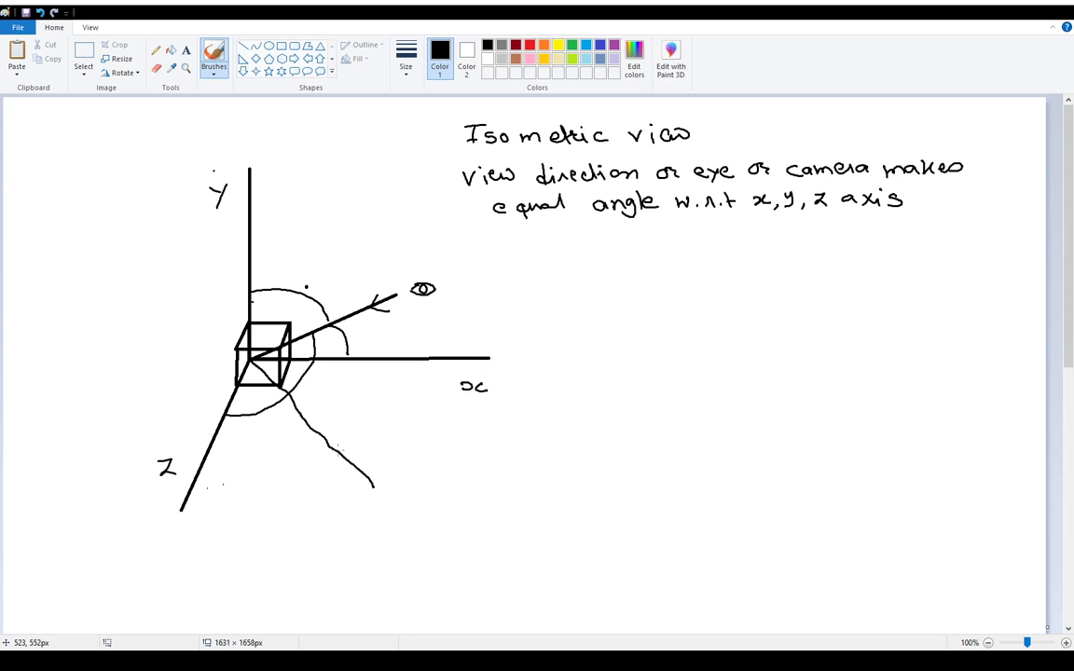
Brush a curved stroke below the cube, write the 45 angle label, and drop a line from the cube's corner.
mouse_move(337, 451)
mouse_down()
mouse_move(367, 422)
mouse_move(387, 357)
mouse_up()
mouse_move(392, 409)
mouse_down()
mouse_move(398, 425)
mouse_move(419, 407)
mouse_up()
drag(280, 389, 289, 468)
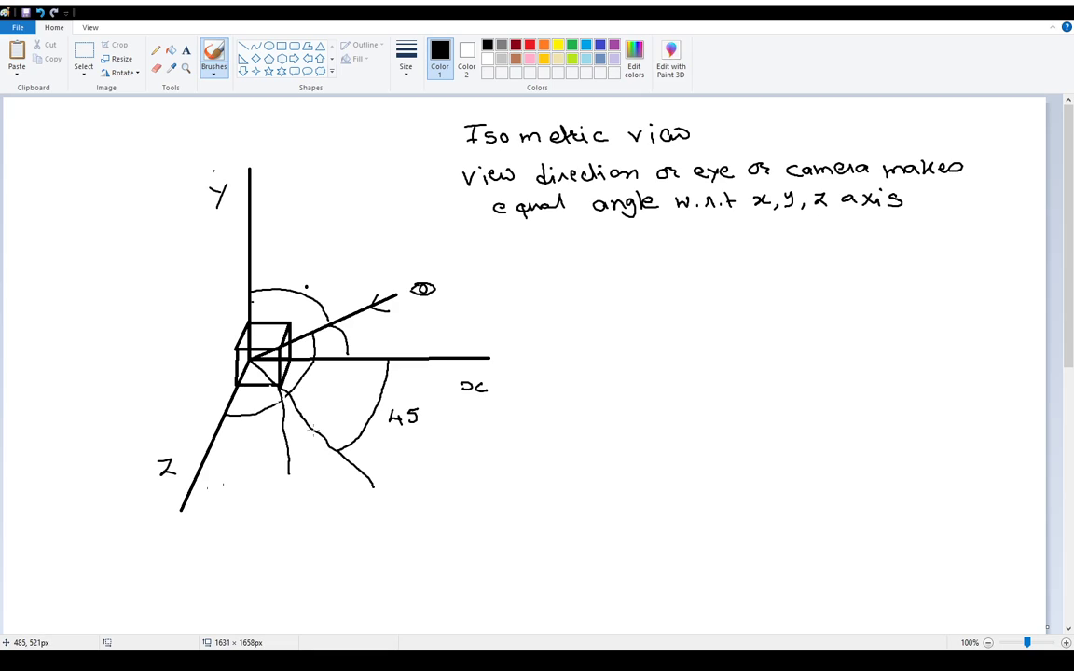
Draw a curved arrow up to the view line, annotate 45 as '(y-axis)', and mark the lower angle α.
mouse_move(312, 428)
mouse_down()
mouse_move(331, 389)
mouse_move(337, 321)
mouse_up()
drag(331, 326, 345, 328)
mouse_move(443, 403)
mouse_down()
mouse_move(450, 421)
mouse_move(556, 415)
mouse_up()
click(520, 399)
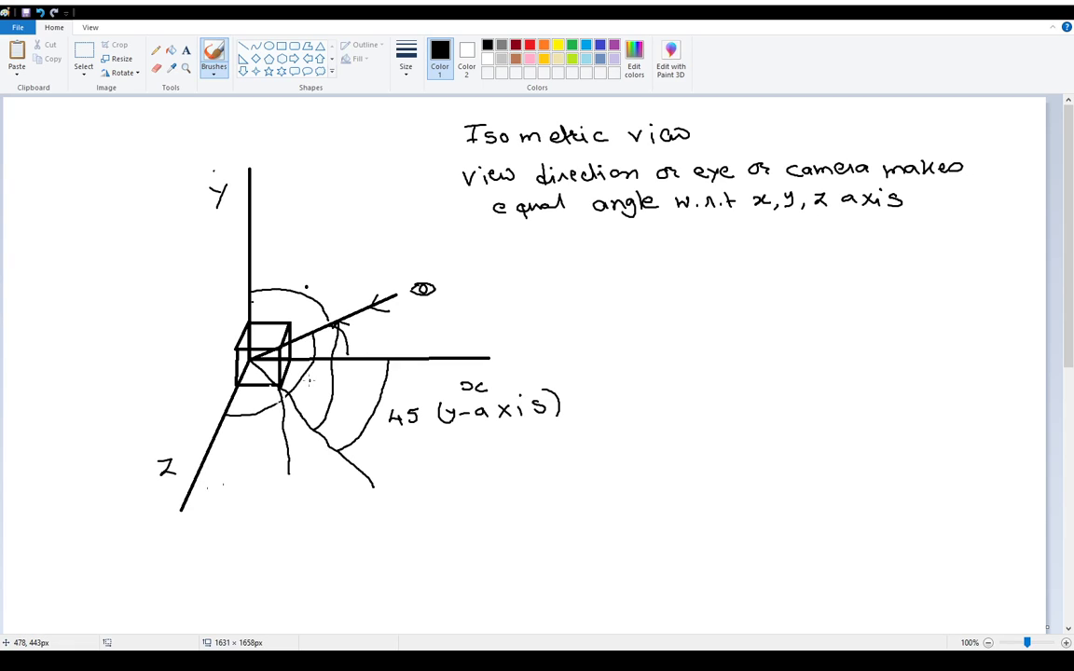
mouse_move(313, 376)
mouse_down()
mouse_move(305, 384)
mouse_move(315, 386)
mouse_up()
Label the angle Rx and draw the front-view rectangle to the right of the axes.
mouse_move(337, 373)
mouse_down()
mouse_move(336, 384)
mouse_move(355, 386)
mouse_up()
drag(355, 376, 347, 386)
drag(552, 291, 550, 342)
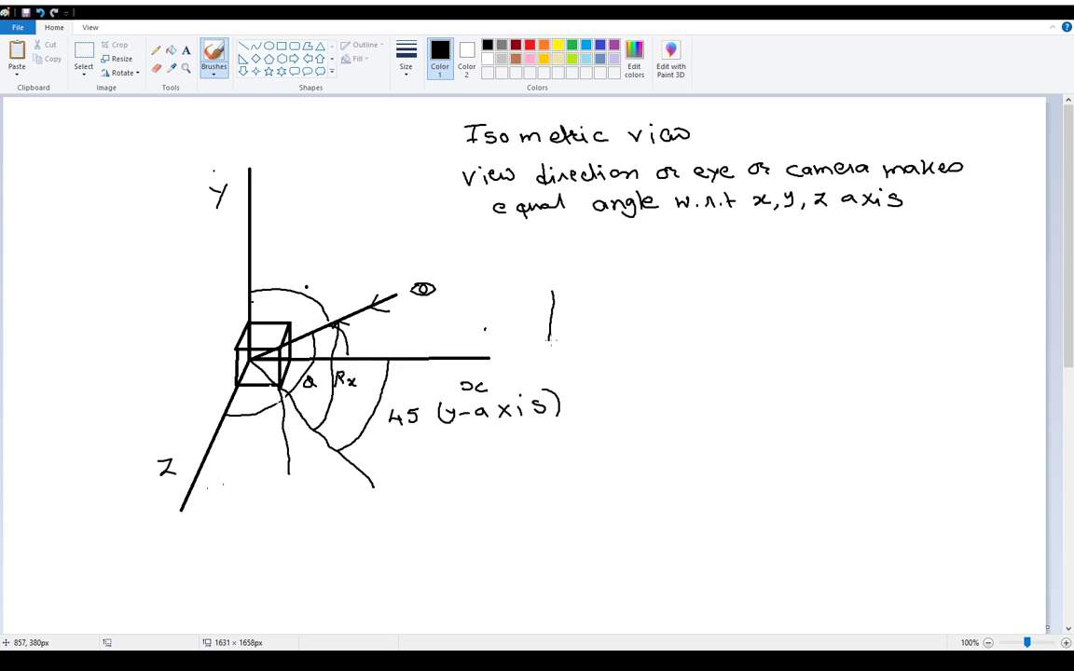
drag(550, 341, 580, 342)
drag(587, 292, 585, 342)
drag(552, 292, 592, 292)
mouse_move(505, 292)
mouse_down()
mouse_move(552, 293)
mouse_move(519, 312)
mouse_move(515, 341)
mouse_move(551, 341)
mouse_up()
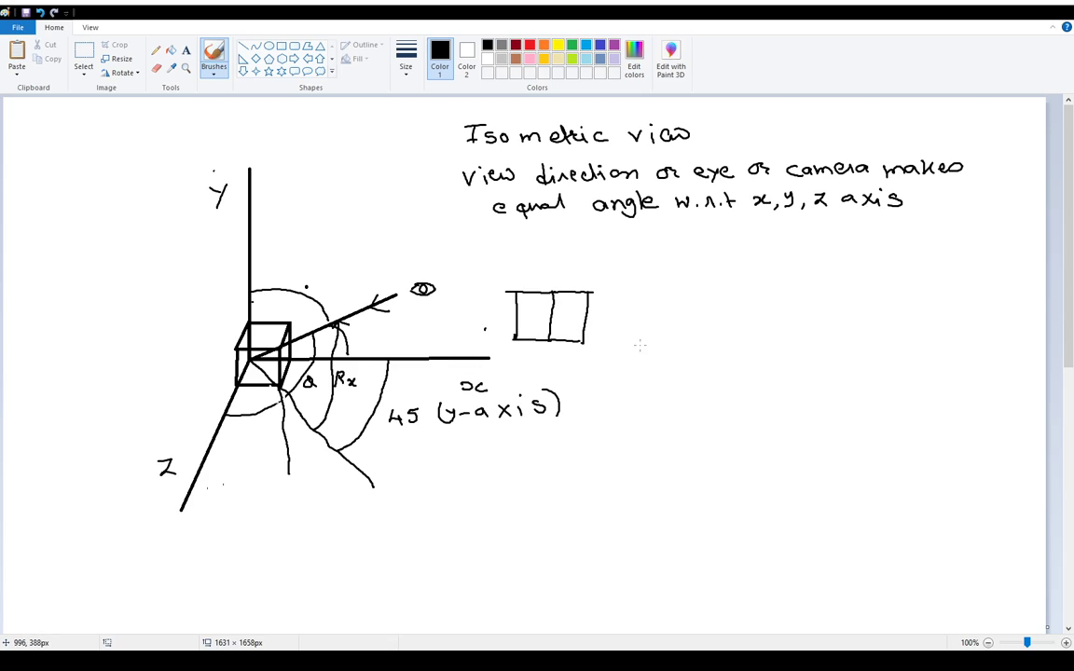
Add labelled x and Y direction arrows beside the rectangle and thicken its middle divider.
drag(623, 345, 687, 348)
mouse_move(687, 340)
mouse_down()
mouse_move(678, 349)
mouse_move(617, 311)
mouse_move(637, 308)
mouse_up()
drag(642, 300, 637, 317)
drag(548, 293, 547, 335)
Draw a downward arrow labelled 'A1 edge' from the cube corner, plus an A1 arrow under the rectangle's middle line.
mouse_move(277, 365)
mouse_down()
mouse_move(266, 452)
mouse_move(273, 437)
mouse_move(248, 473)
mouse_move(277, 466)
mouse_up()
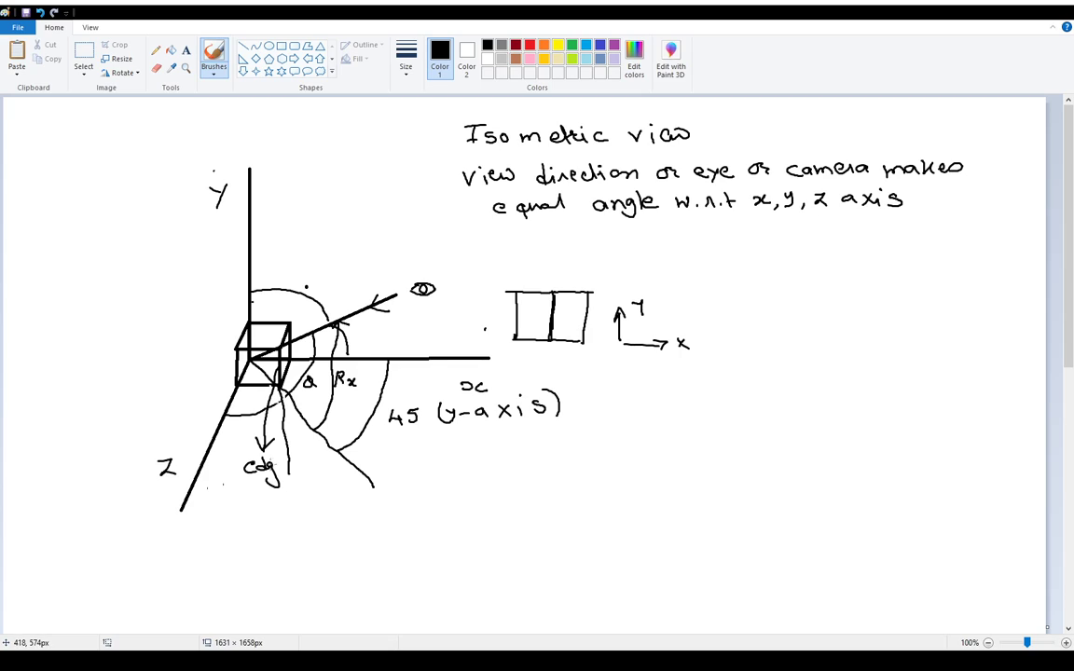
drag(275, 466, 286, 470)
mouse_move(553, 343)
mouse_down()
mouse_move(556, 375)
mouse_move(569, 374)
mouse_up()
drag(236, 455, 251, 455)
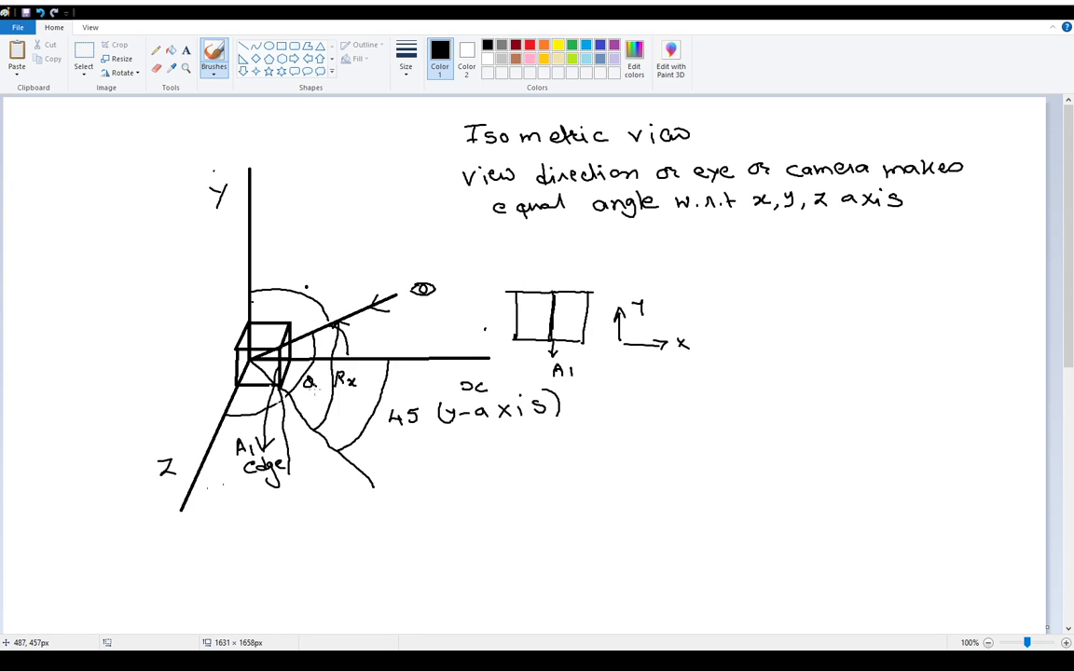
drag(390, 436, 399, 450)
Write 'H =' right of the sketch with the matrix's left bracket.
mouse_move(735, 290)
mouse_down()
mouse_move(736, 308)
mouse_move(761, 296)
mouse_up()
drag(751, 302, 762, 302)
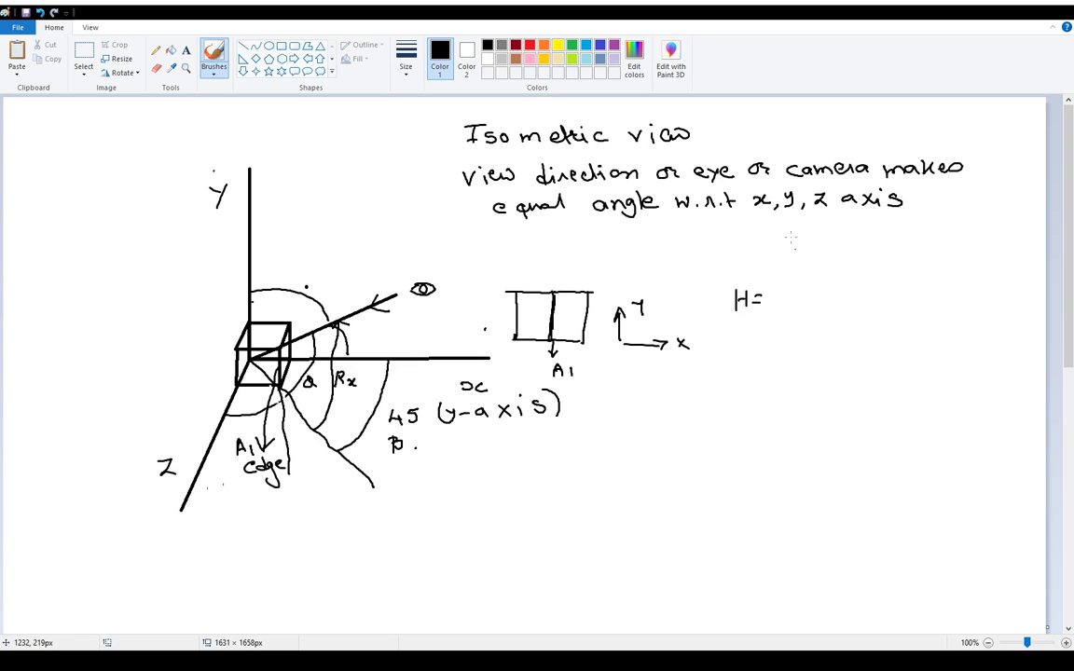
mouse_move(805, 238)
mouse_down()
mouse_move(773, 244)
mouse_move(774, 372)
mouse_move(787, 373)
mouse_up()
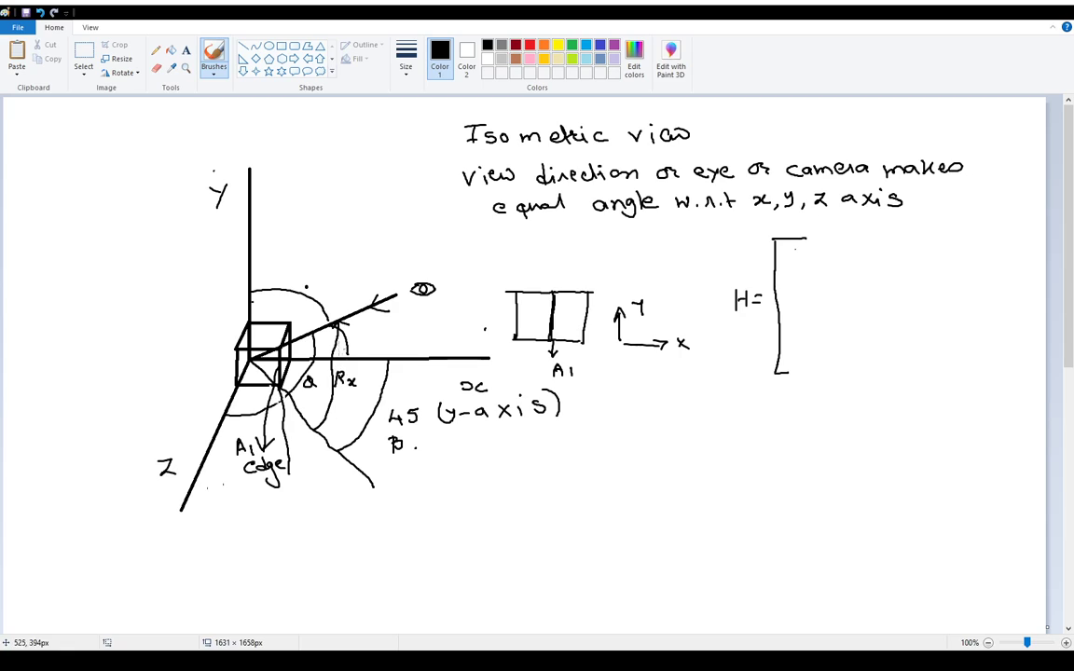
Write 'Rx(θ) = θ = 35.24' below the drawing and the matrix's first row 1 0 0 0.
mouse_move(328, 520)
mouse_down()
mouse_move(328, 540)
mouse_move(374, 532)
mouse_move(389, 541)
mouse_move(368, 544)
mouse_move(421, 518)
mouse_up()
drag(410, 526, 419, 525)
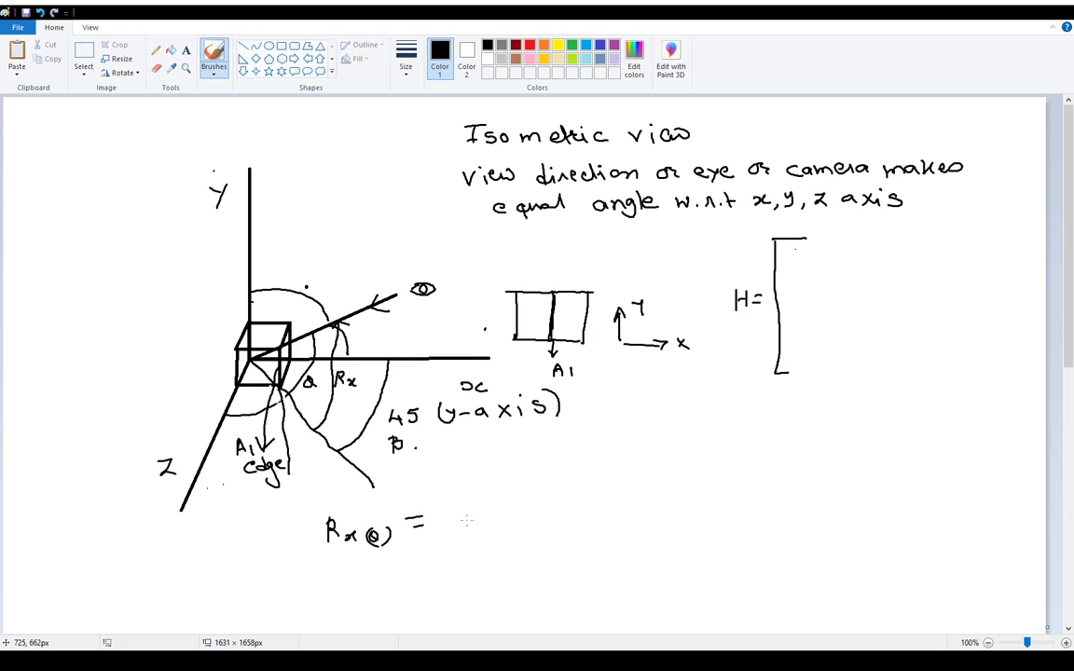
mouse_move(457, 510)
mouse_down()
mouse_move(445, 518)
mouse_move(457, 510)
mouse_up()
drag(446, 518, 478, 512)
drag(468, 518, 511, 519)
drag(513, 507, 571, 520)
click(534, 515)
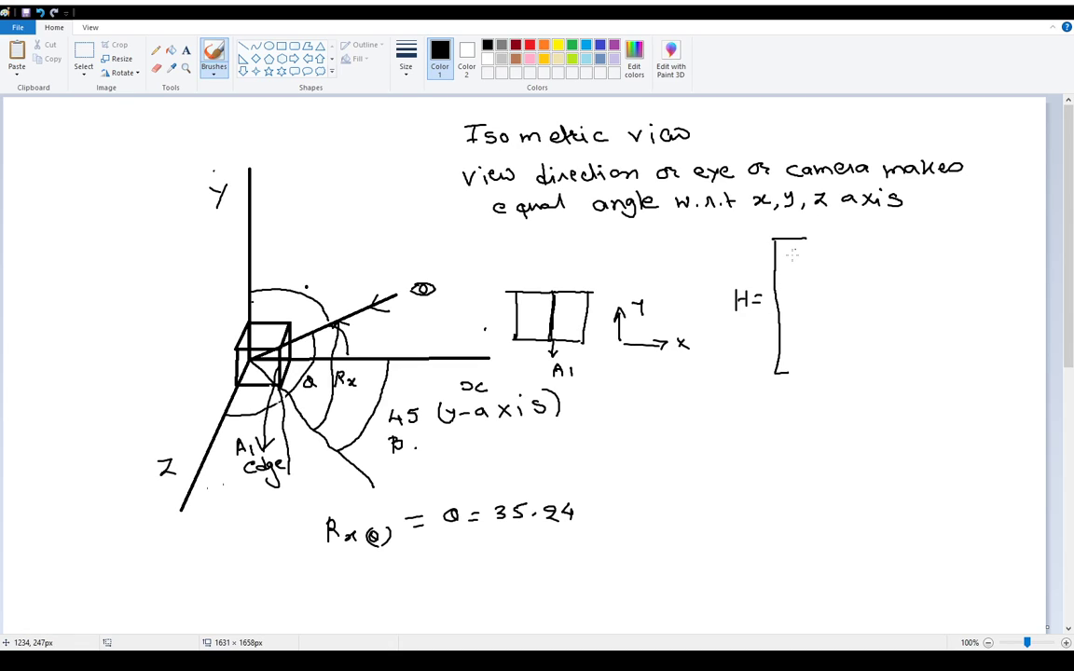
mouse_move(792, 249)
mouse_down()
mouse_move(792, 262)
mouse_move(888, 252)
mouse_up()
Fill in rows 0 cosθ -sinθ 0, 0 sinθ cosθ 0, 0 0 0 1 and close the matrix bracket.
drag(799, 292, 925, 290)
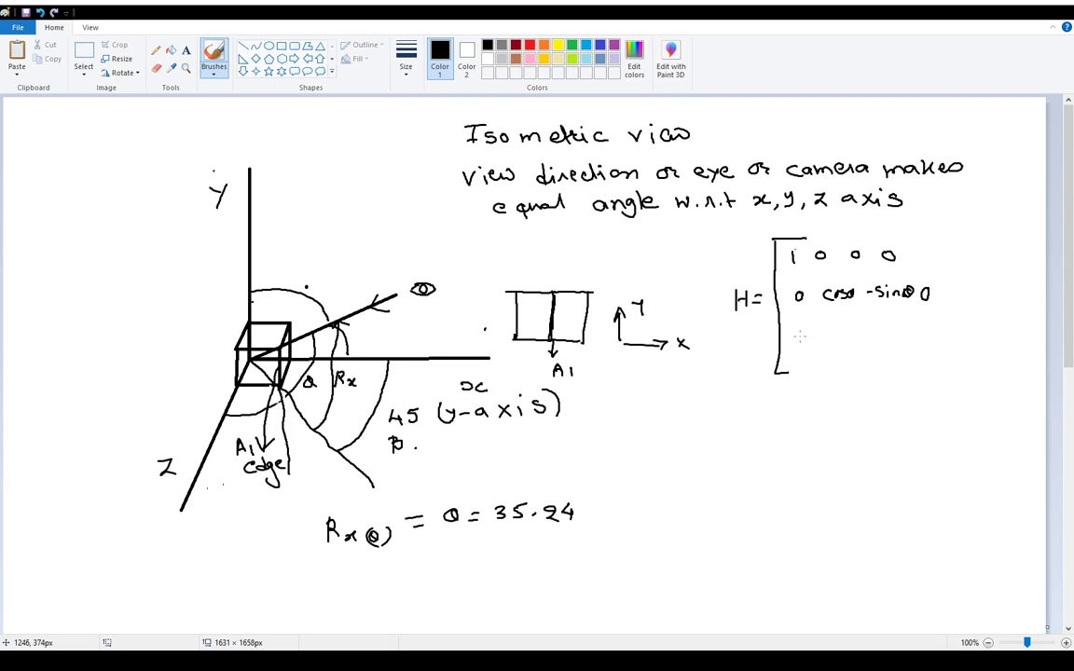
drag(800, 338, 945, 339)
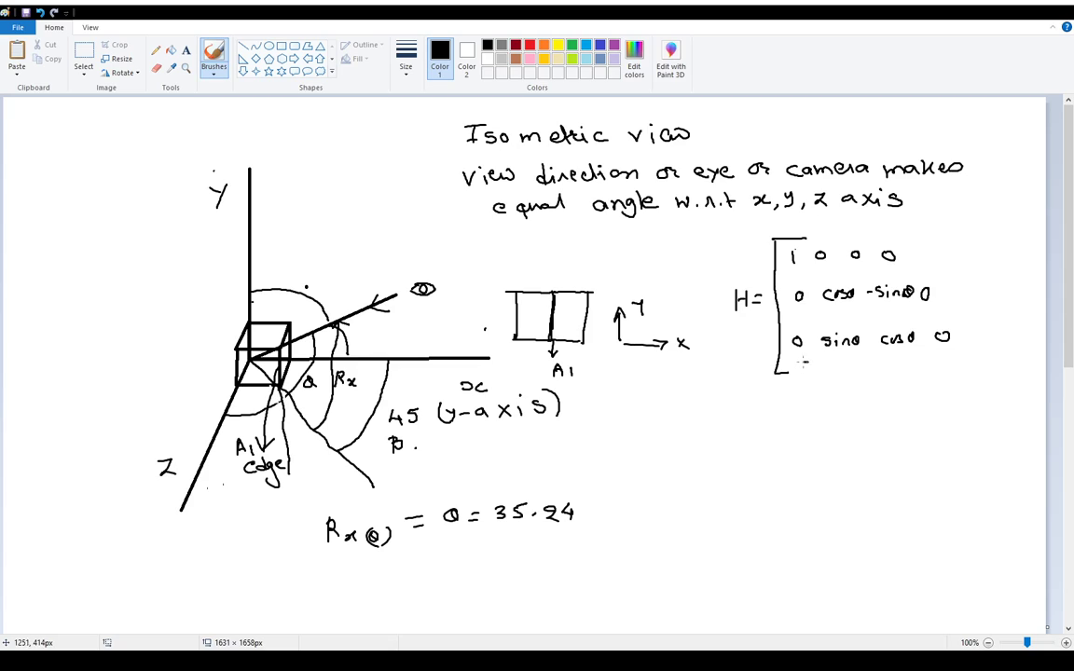
drag(809, 361, 942, 368)
mouse_move(918, 229)
mouse_down()
mouse_move(951, 229)
mouse_move(966, 328)
mouse_move(952, 371)
mouse_up()
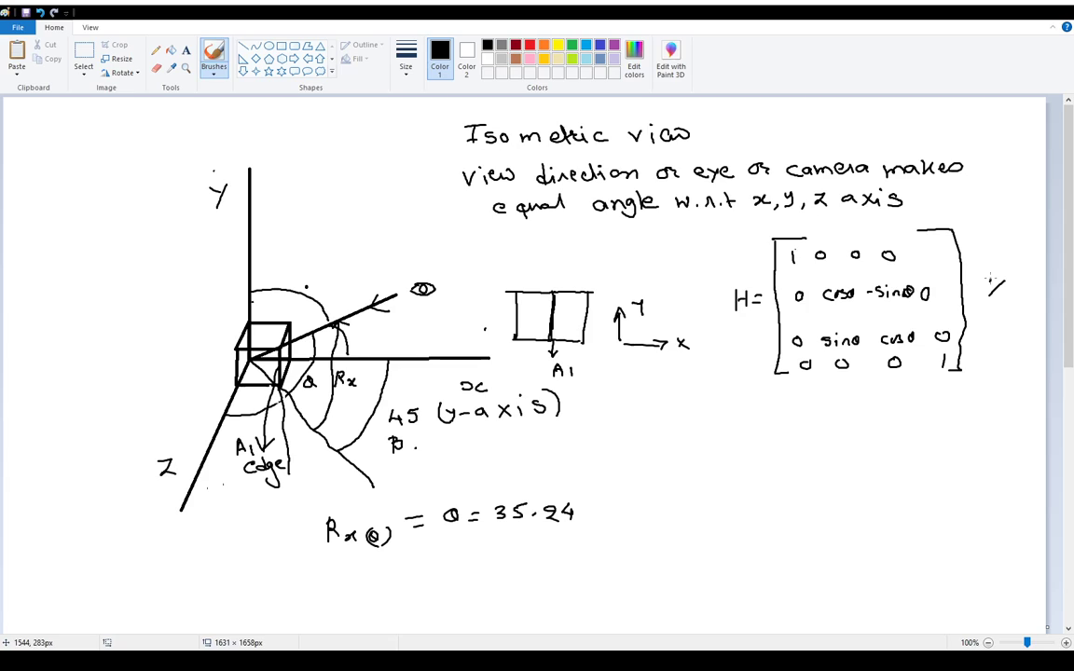
Add a multiplication sign after the matrix and label it Rx above.
drag(989, 278, 1004, 300)
drag(1003, 278, 989, 300)
mouse_move(826, 217)
mouse_down()
mouse_move(827, 233)
mouse_move(850, 232)
mouse_up()
drag(850, 222, 840, 232)
drag(865, 220, 854, 234)
Start a second matrix below the first with first row cosθ 0 sinθ 0 and second row 0 1 0 0.
mouse_move(772, 413)
mouse_down()
mouse_move(790, 414)
mouse_move(760, 533)
mouse_up()
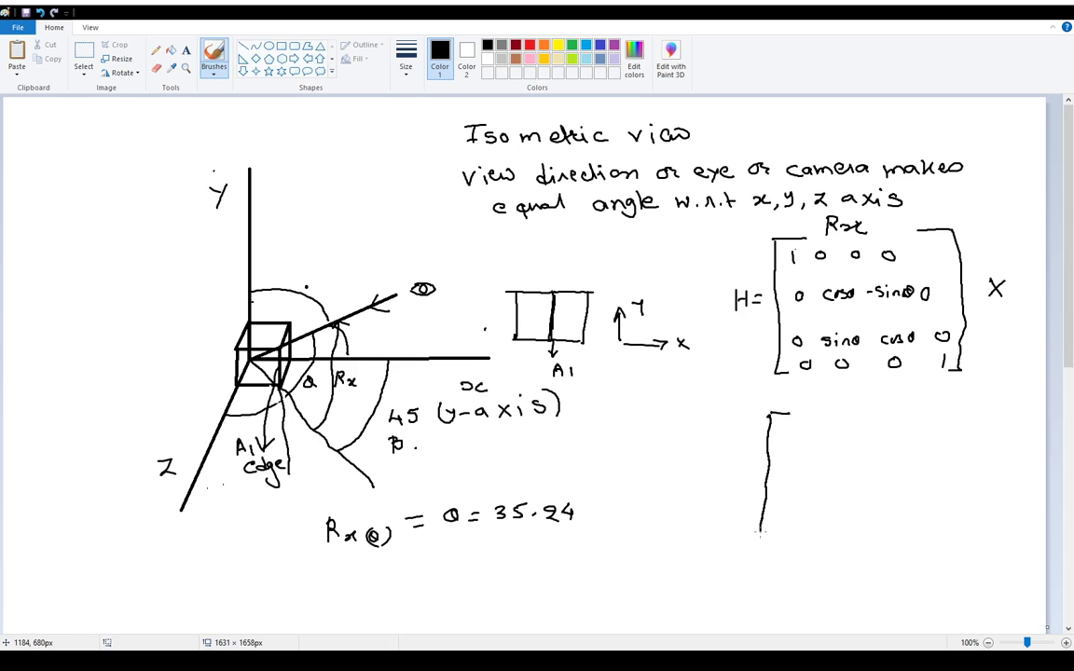
drag(760, 536, 821, 550)
drag(770, 413, 799, 413)
mouse_move(791, 424)
mouse_down()
mouse_move(790, 434)
mouse_move(813, 425)
mouse_up()
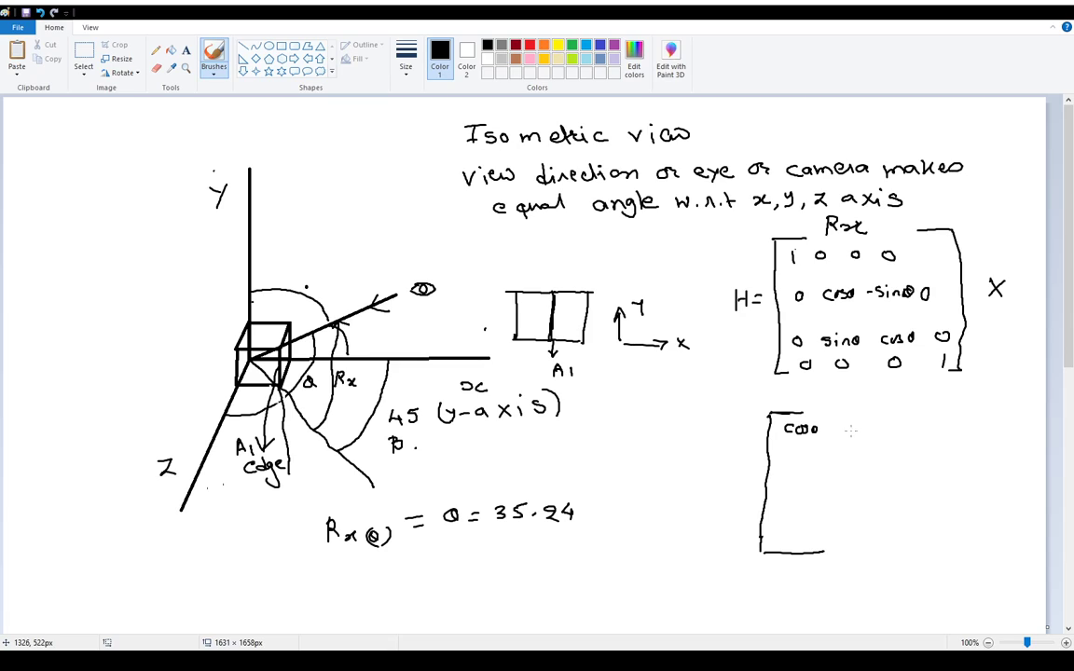
mouse_move(851, 425)
mouse_down()
mouse_move(842, 431)
mouse_move(946, 421)
mouse_up()
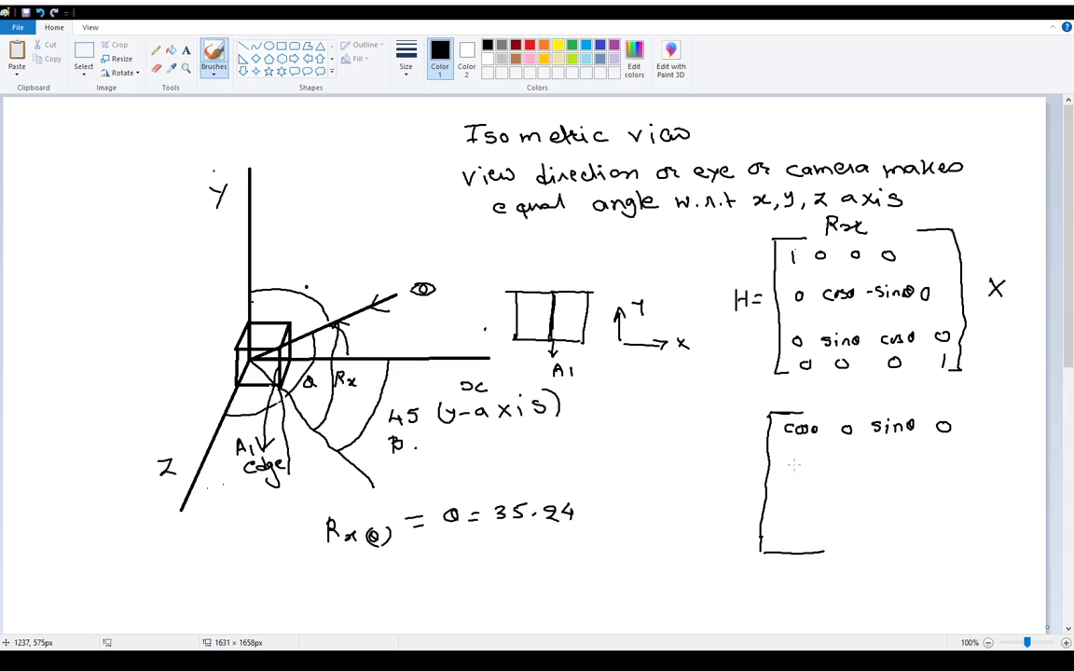
mouse_move(795, 462)
mouse_down()
mouse_move(845, 473)
mouse_move(946, 457)
mouse_up()
Add rows -sinθ 0 cosθ 0 and 0 0 0 1, close the bracket, and select the whole picture.
drag(777, 503, 813, 508)
drag(822, 502, 826, 504)
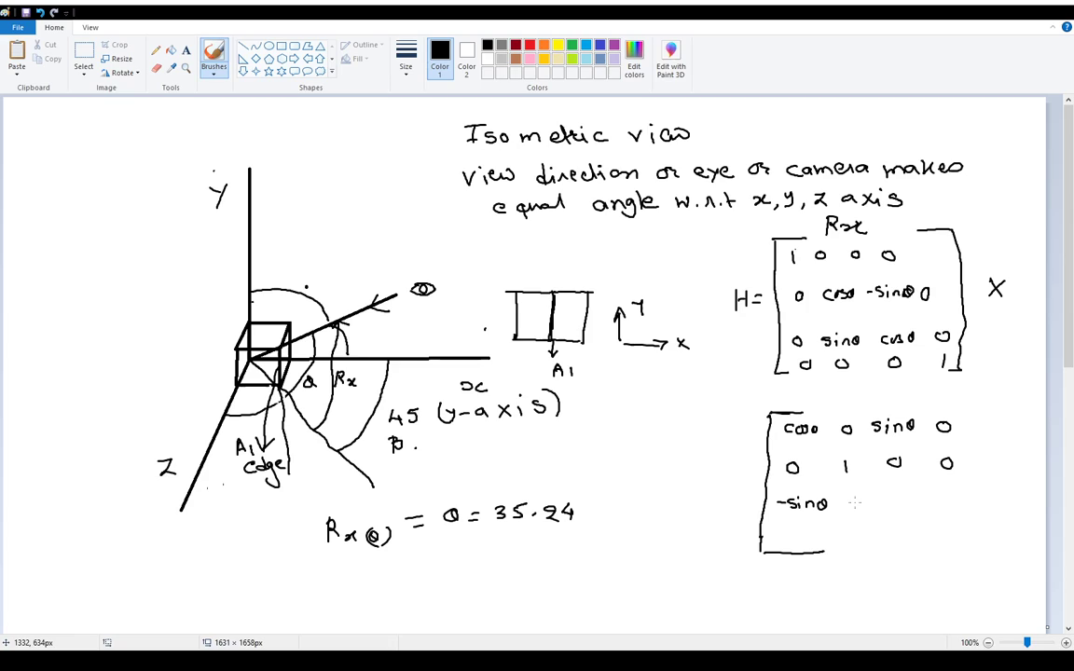
mouse_move(864, 500)
mouse_down()
mouse_move(852, 509)
mouse_move(959, 501)
mouse_up()
mouse_move(804, 525)
mouse_down()
mouse_move(795, 536)
mouse_move(805, 526)
mouse_move(954, 540)
mouse_up()
mouse_move(955, 419)
mouse_down()
mouse_move(967, 425)
mouse_move(974, 510)
mouse_move(953, 553)
mouse_up()
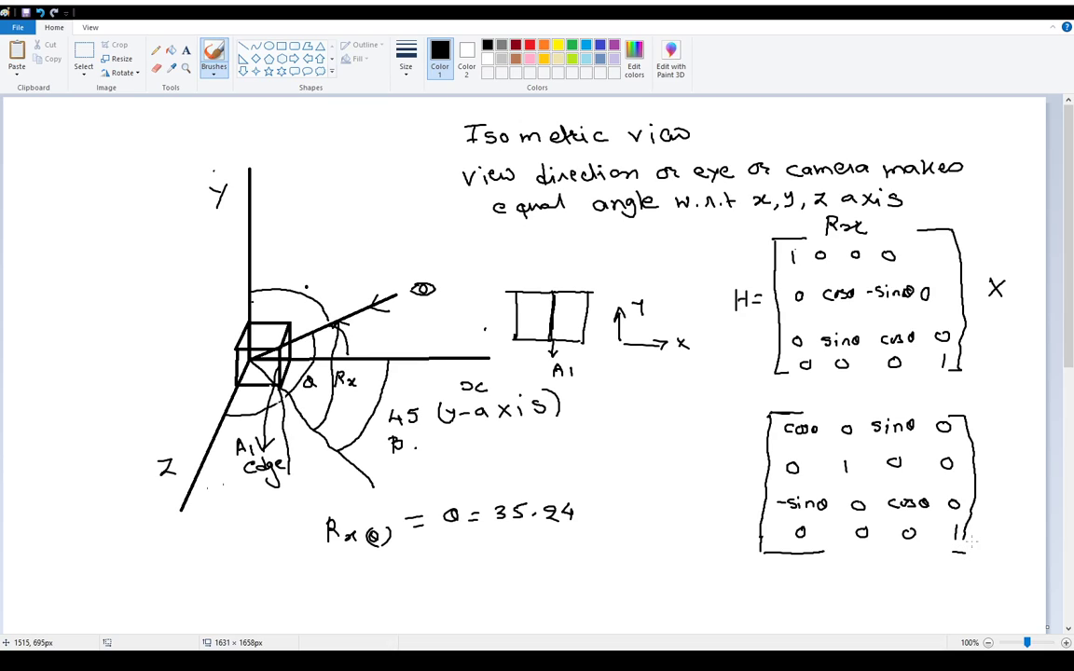
key(ctrl+a)
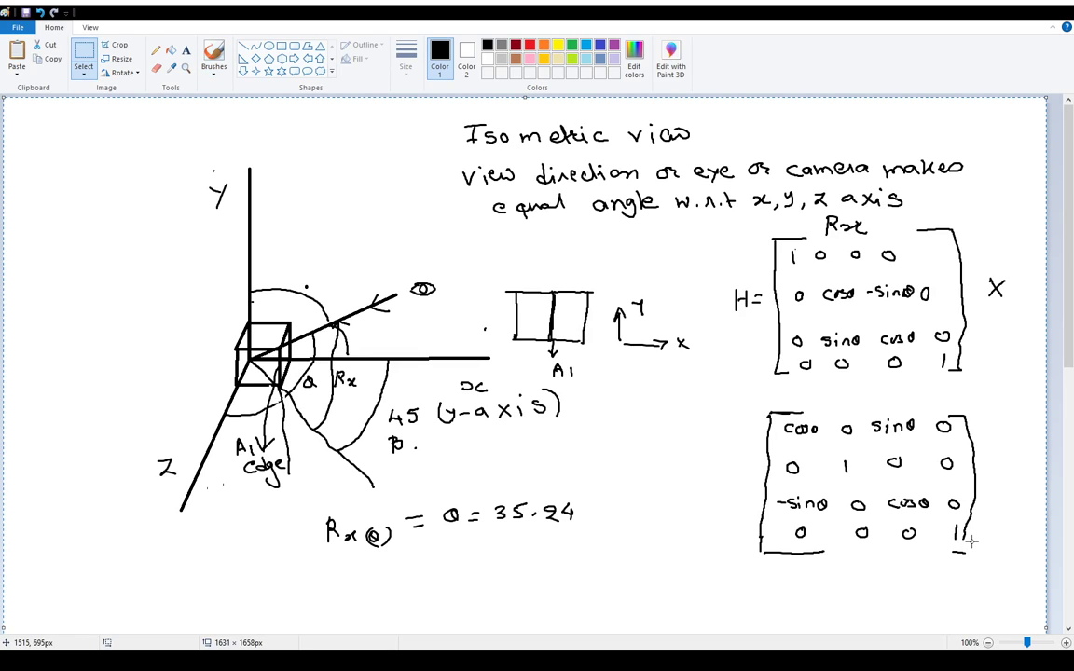